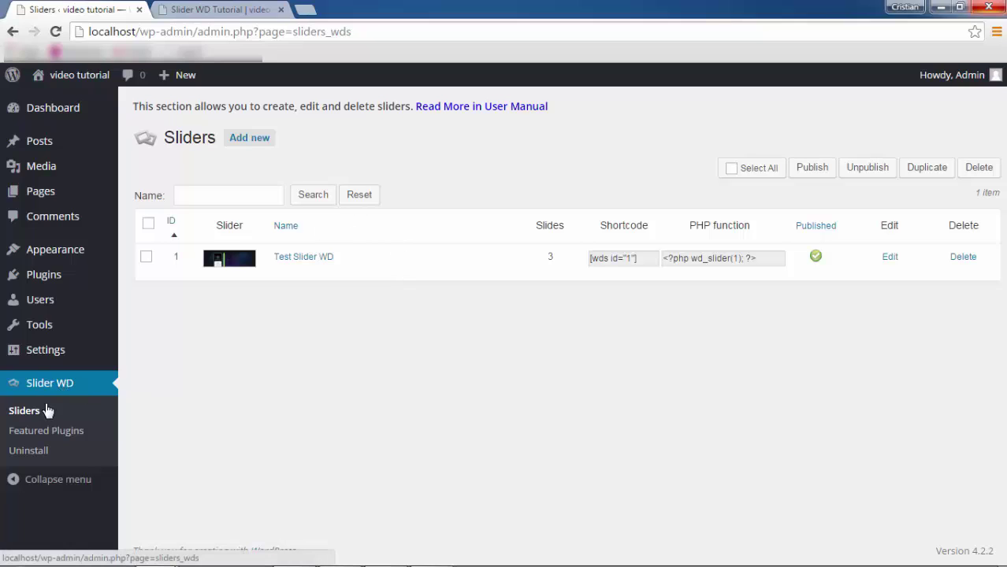
Set Test Slider WD's Full width option to Yes in its settings and apply.
left_click(290, 260)
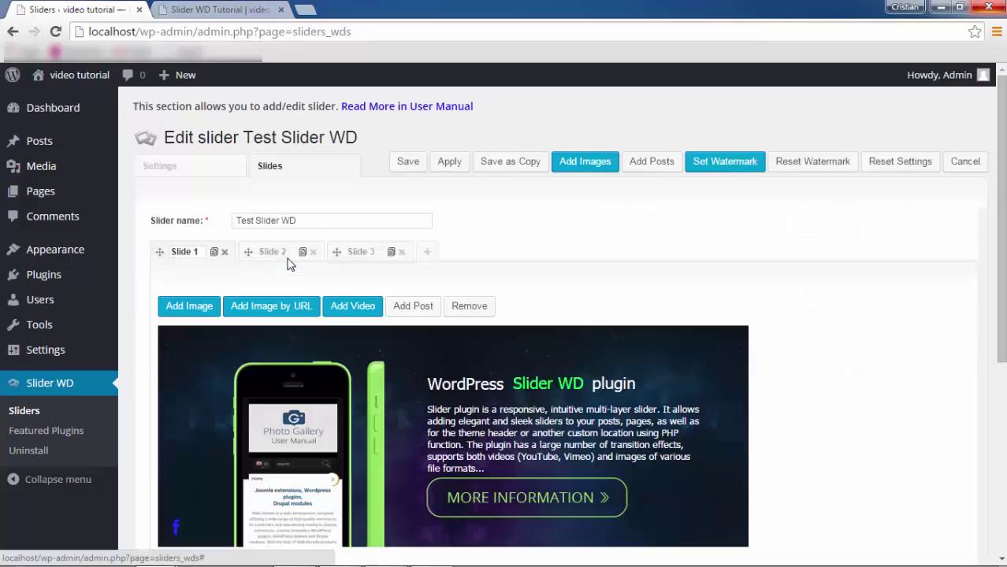
left_click(177, 168)
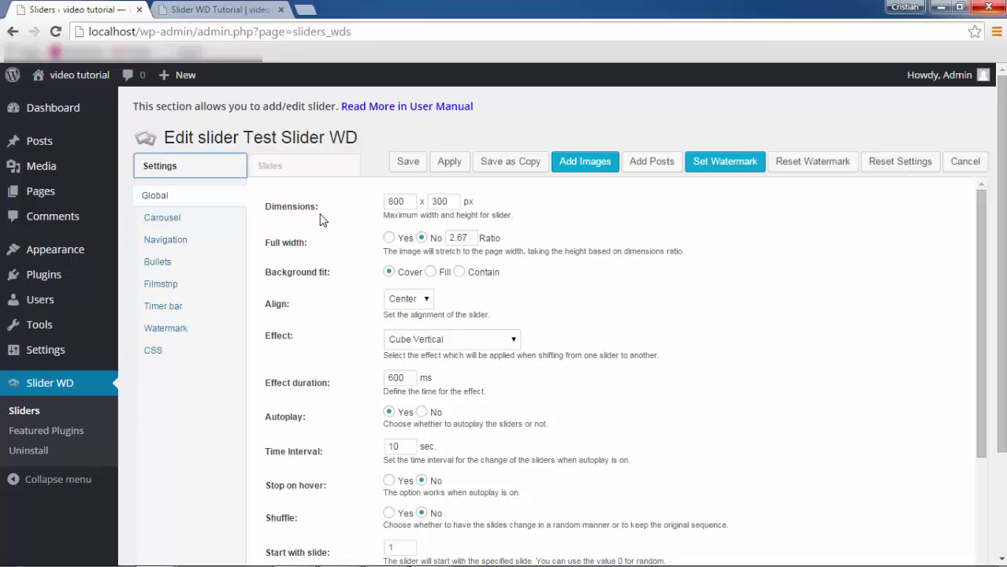
double_click(384, 206)
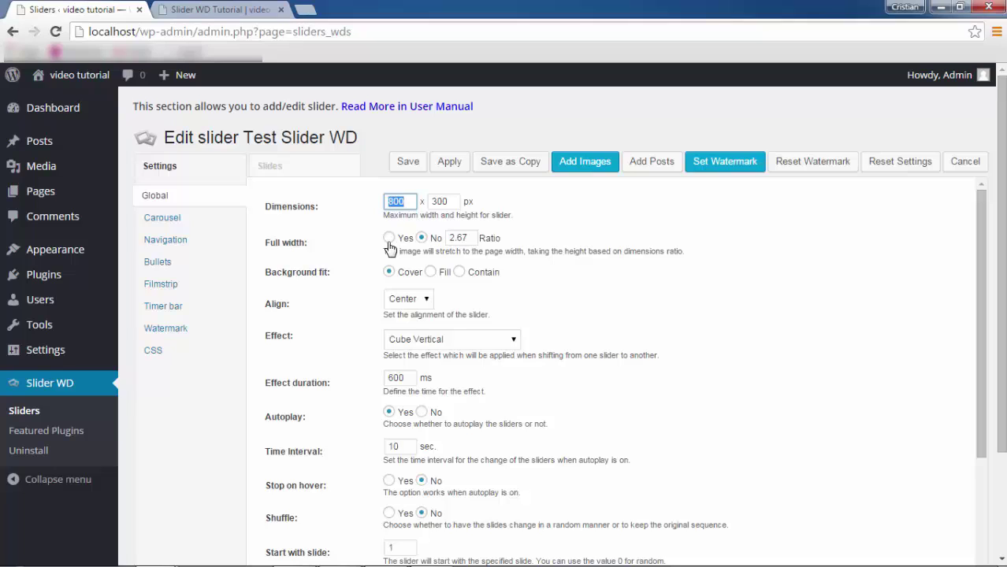
left_click_drag(475, 238, 450, 240)
left_click(389, 238)
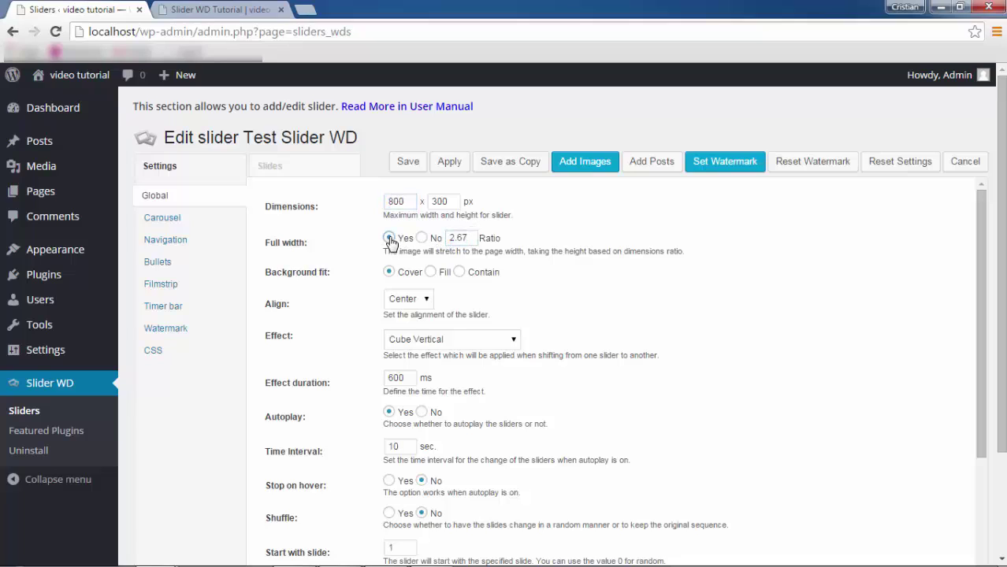
left_click(448, 163)
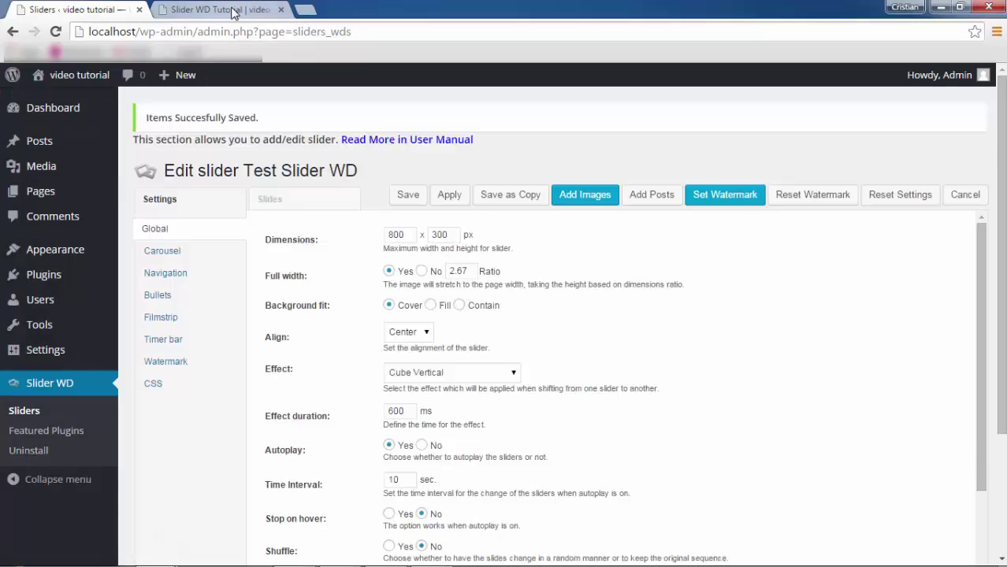
Reload the Slider WD Tutorial page to view the full-width slider, then return to the slider settings.
left_click(232, 11)
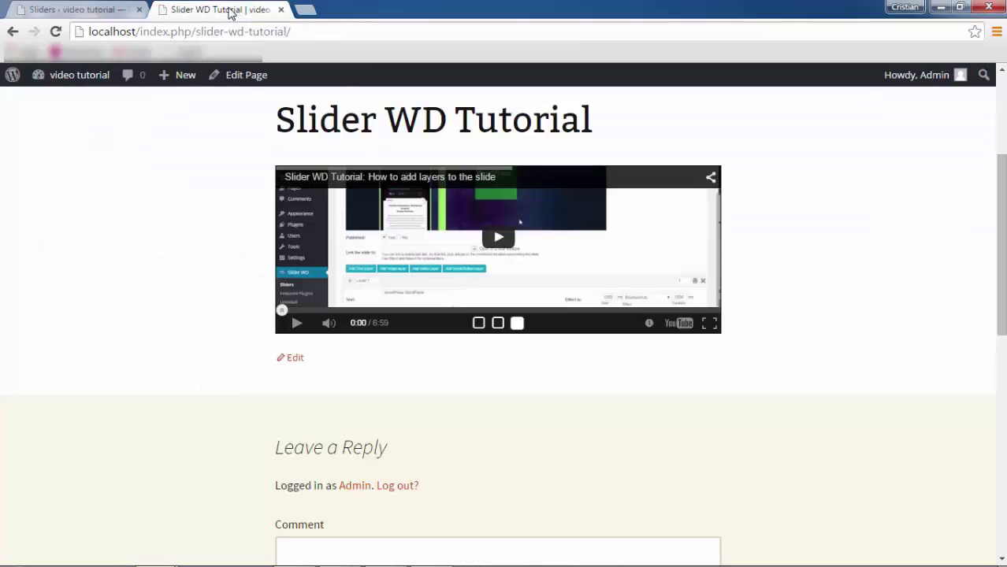
left_click(55, 32)
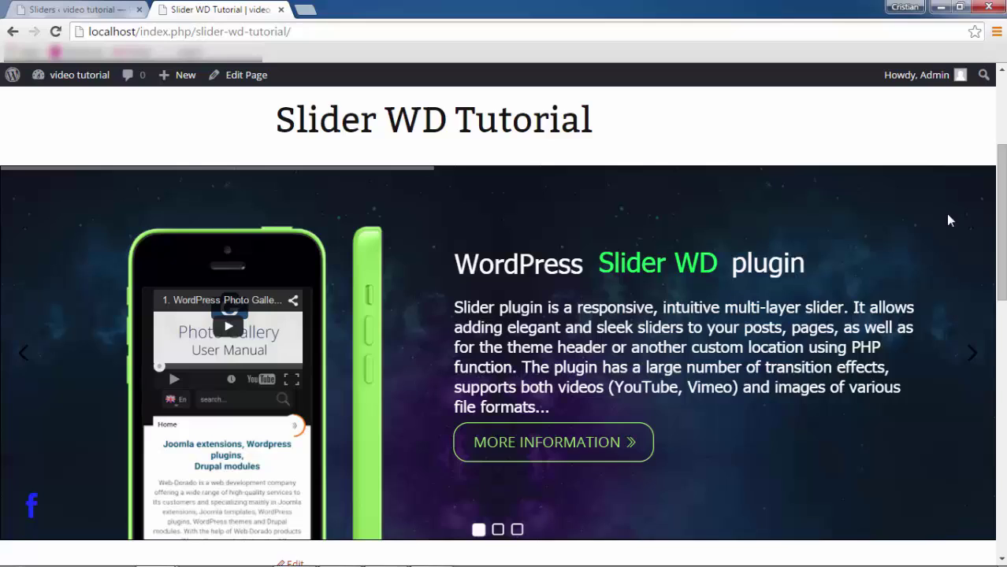
key("ctrl+shift+Tab")
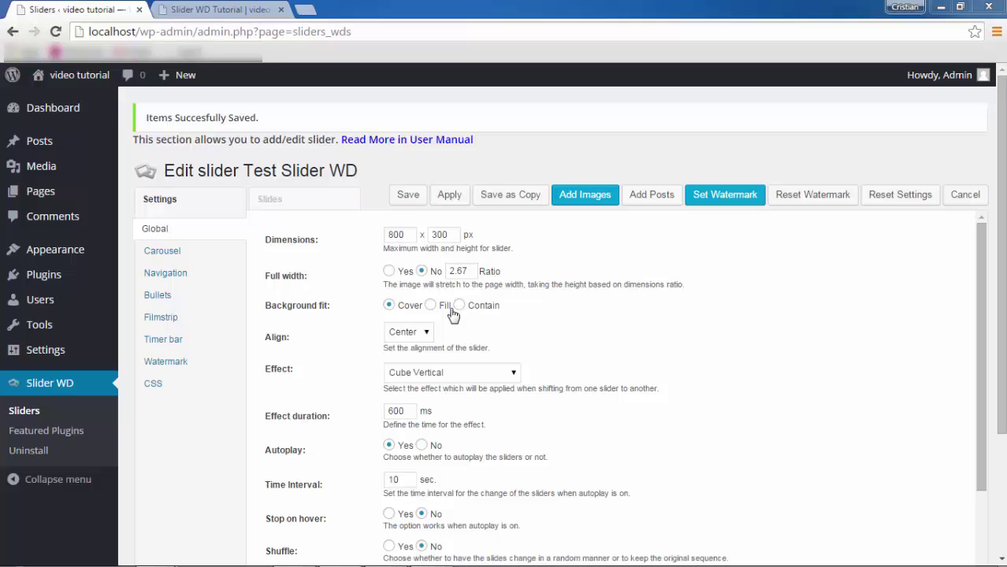
Apply the fixed-width settings and reload the tutorial page to check the 800×300 slider.
left_click(449, 196)
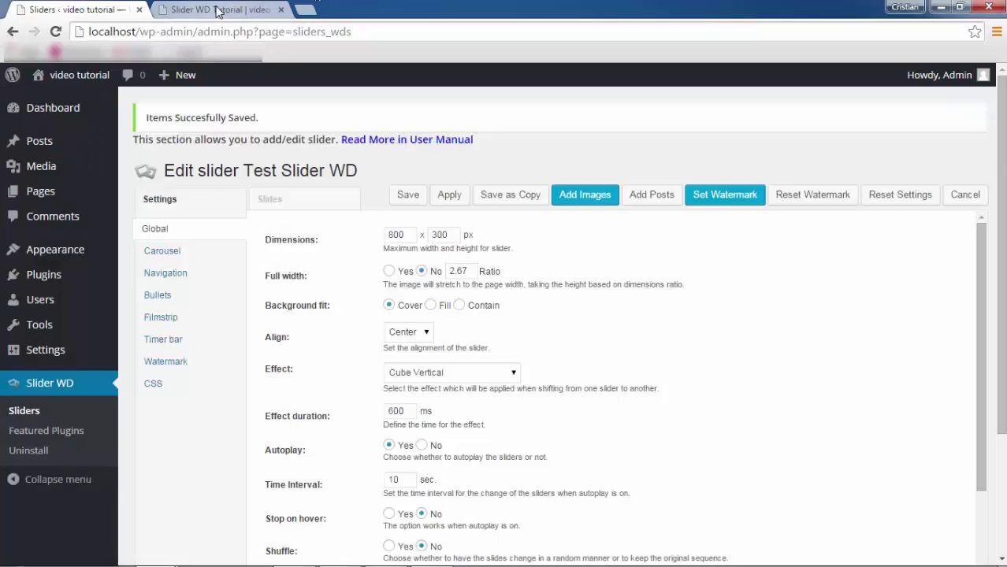
left_click(215, 10)
key("F5")
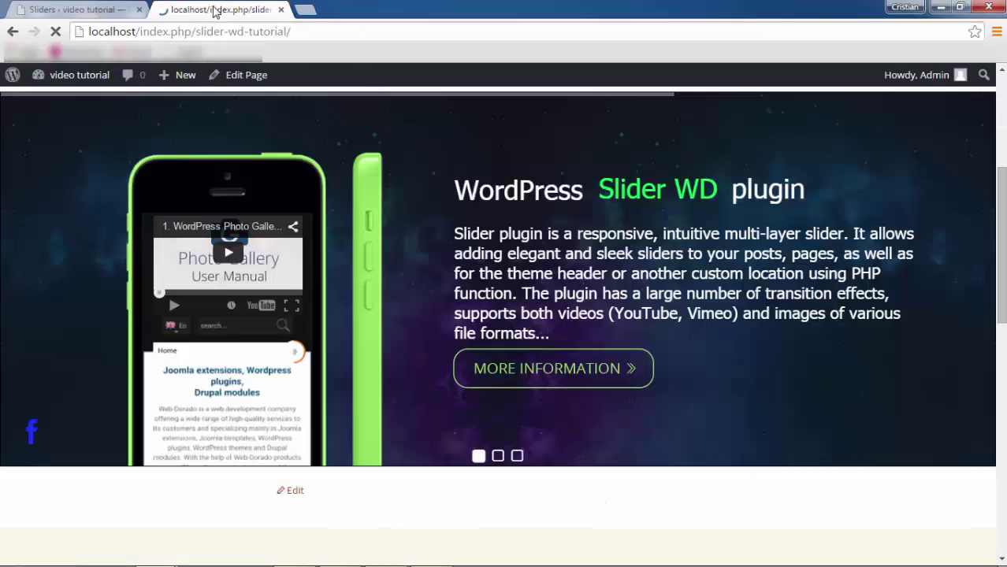
scroll(740, 243, "up", 1)
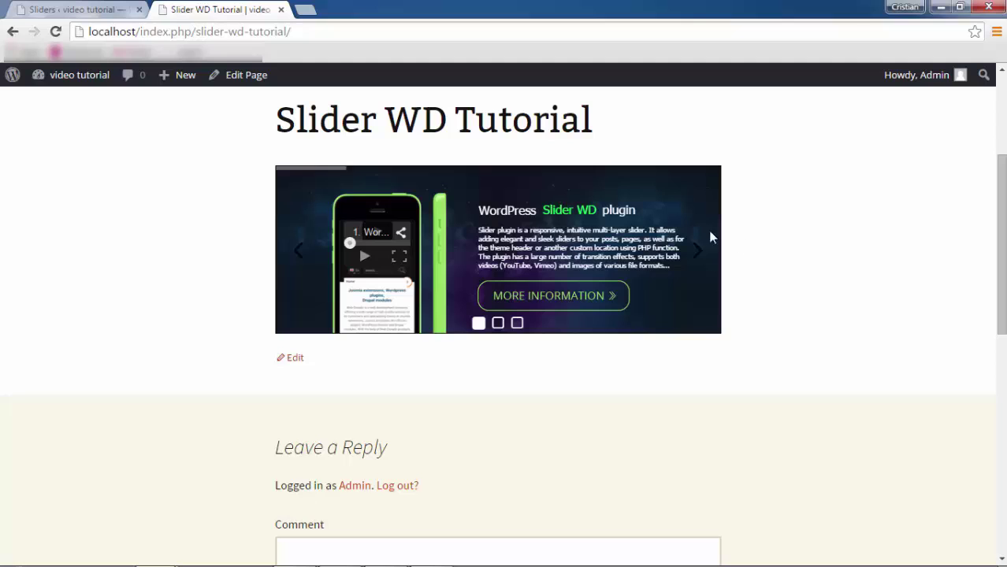
Set Background fit to Fill, apply, and preview it on the reloaded tutorial page.
left_click(109, 13)
left_click(430, 305)
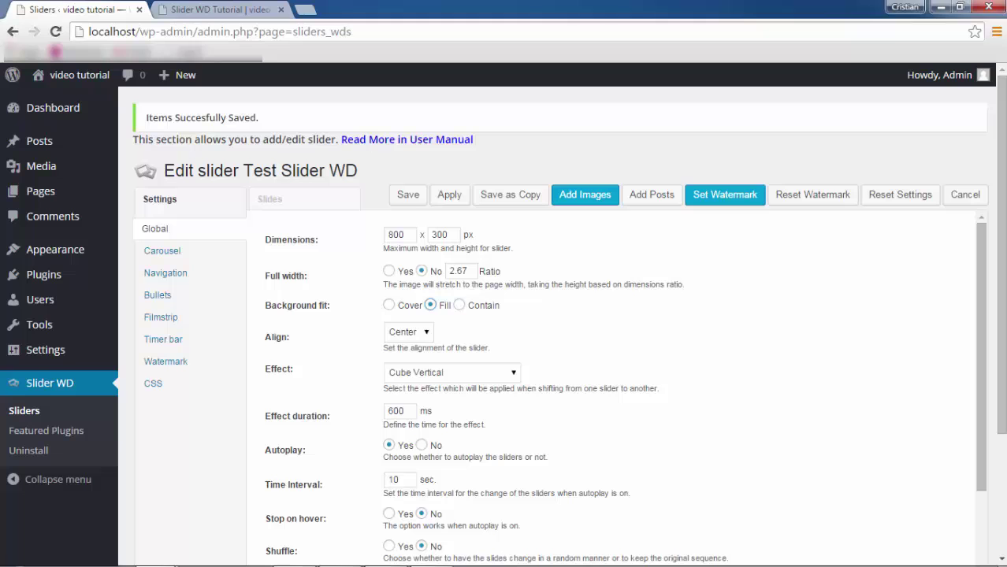
left_click(450, 195)
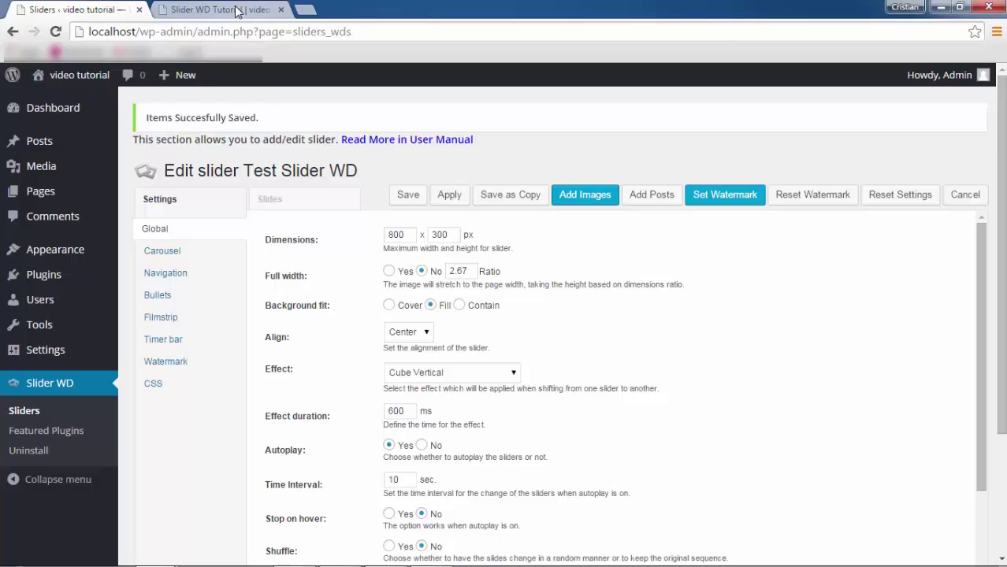
left_click(237, 11)
key("F5")
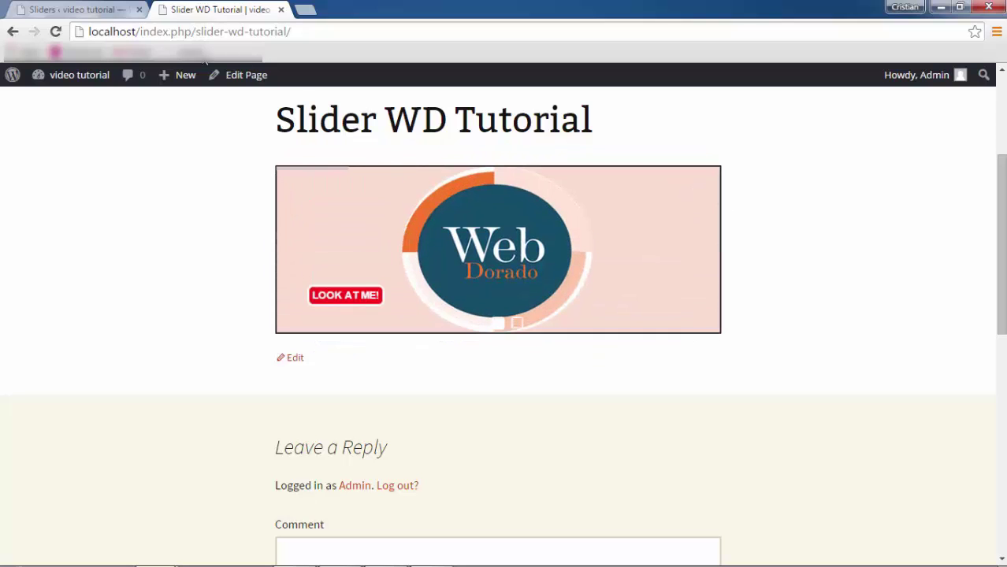
left_click(97, 14)
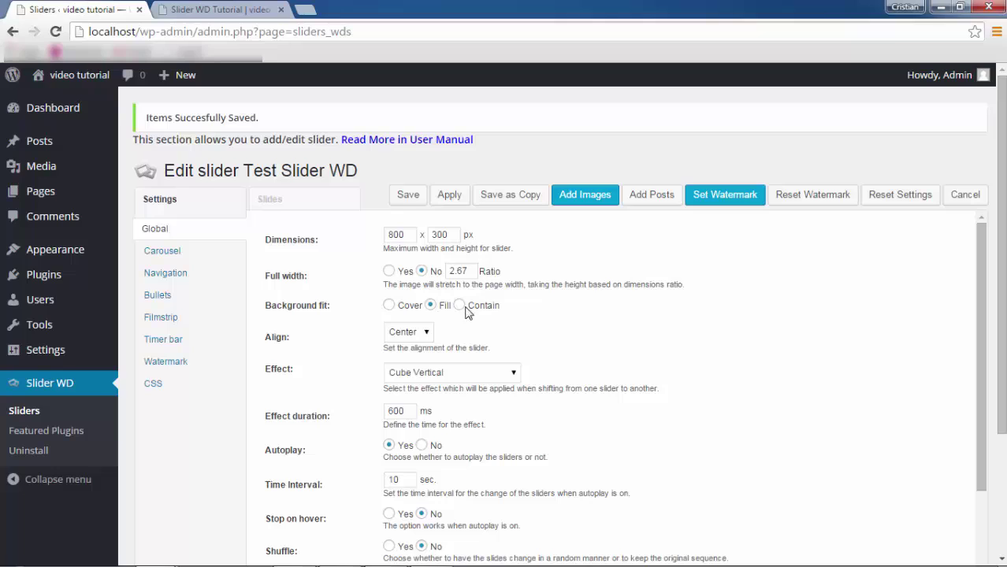
Try Contain for Background fit, then switch it back to Cover.
left_click(459, 305)
left_click(388, 304)
left_click(416, 337)
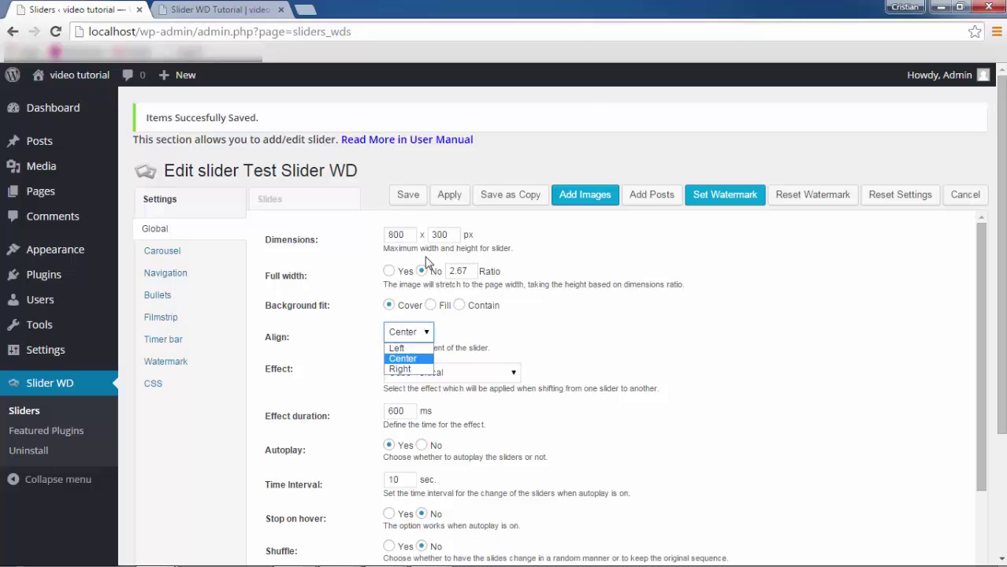
Resize the slider to 500 × 200 px, apply, and reload the tutorial page to check it.
left_click(410, 234)
double_click(391, 234)
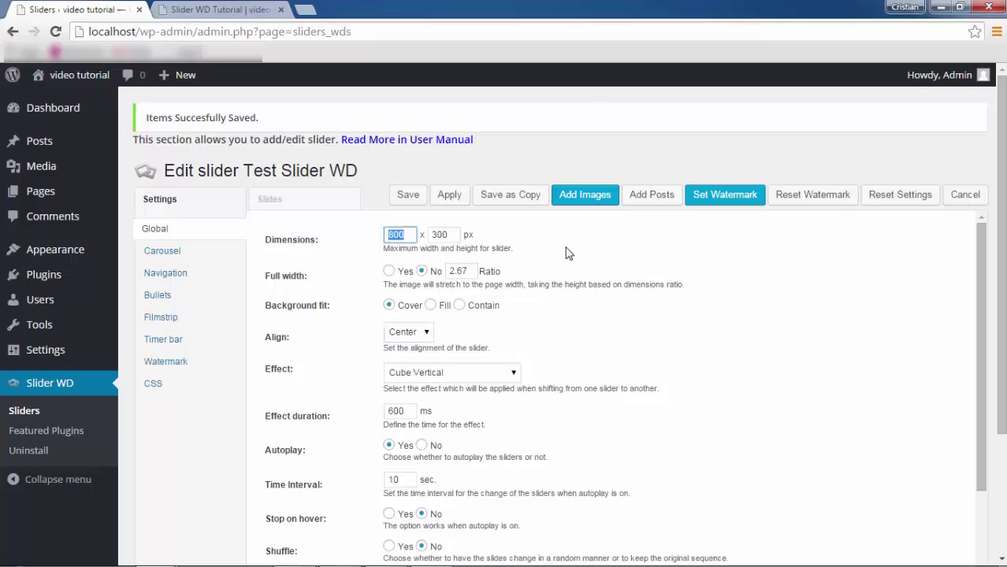
type("500")
left_click(443, 234)
double_click(443, 234)
type("200")
left_click(522, 318)
left_click(449, 195)
left_click(234, 10)
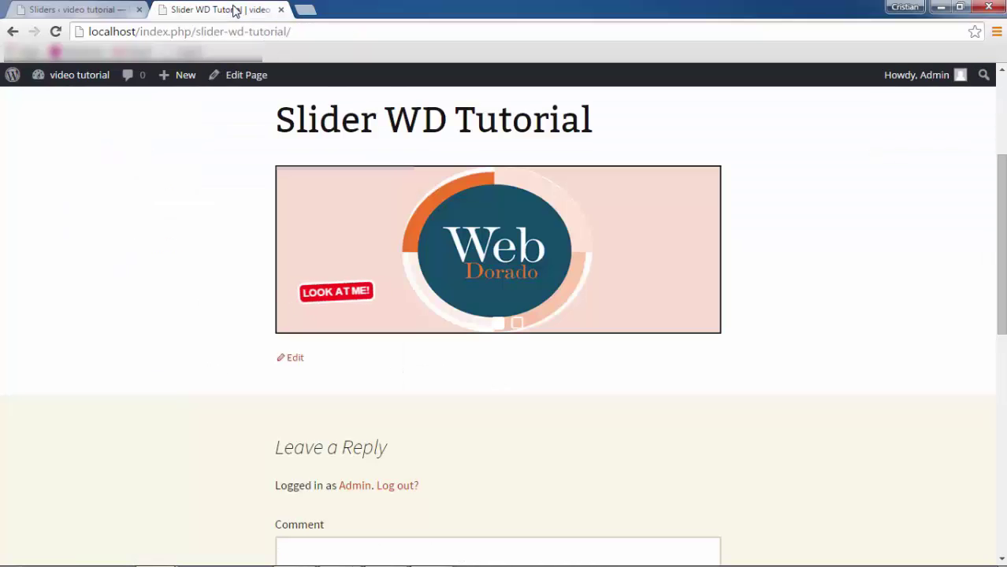
key("F5")
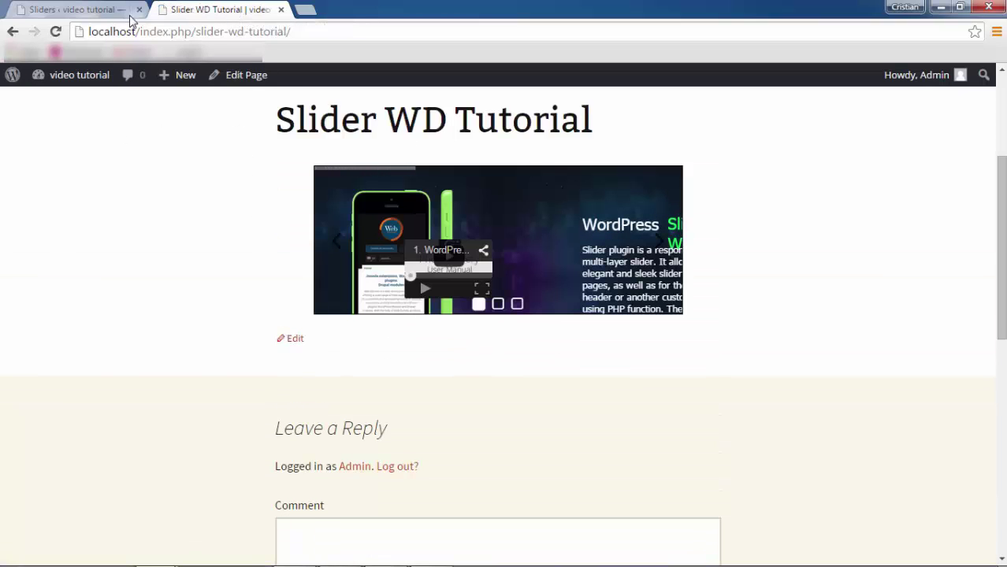
Set the slider alignment to Left, apply, and view the left-shifted slider on the tutorial page.
left_click(101, 9)
scroll(562, 298, "down", 1)
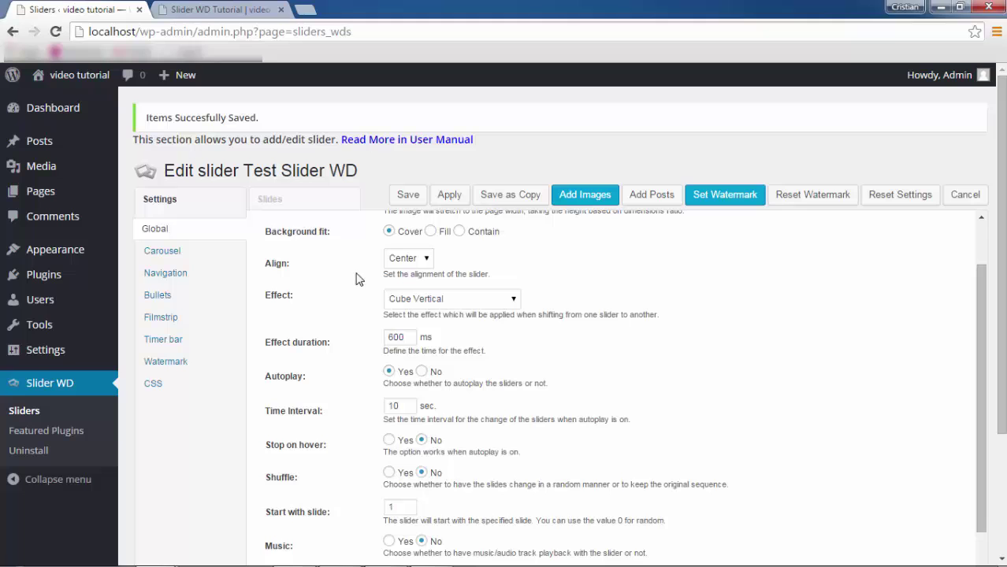
left_click(423, 260)
left_click(397, 274)
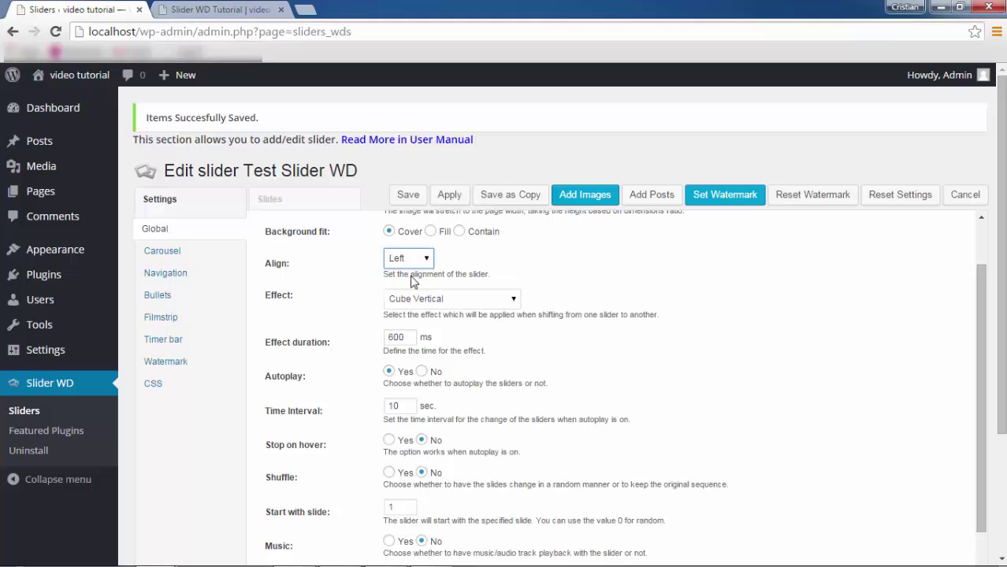
left_click(449, 197)
left_click(227, 12)
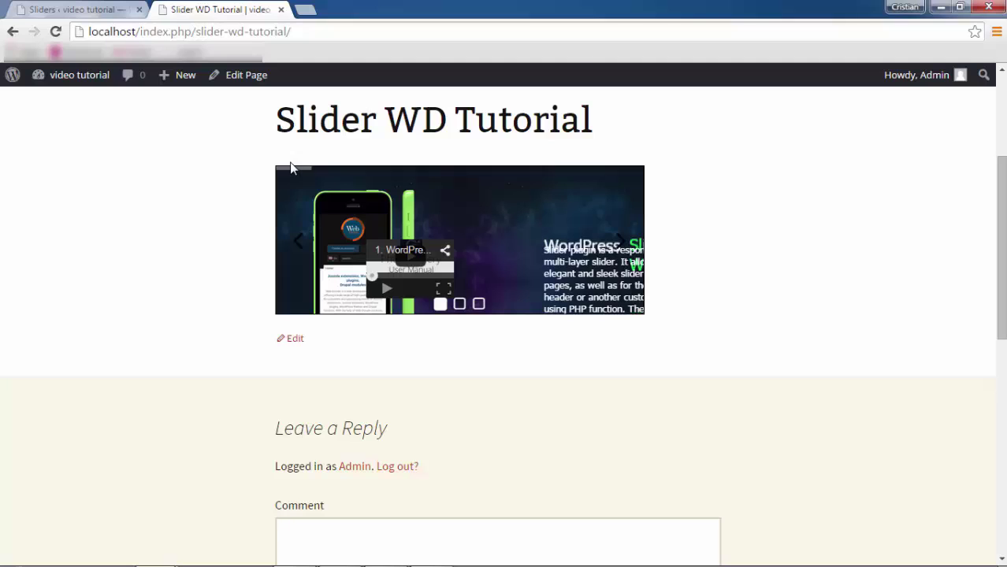
left_click(101, 10)
left_click(428, 334)
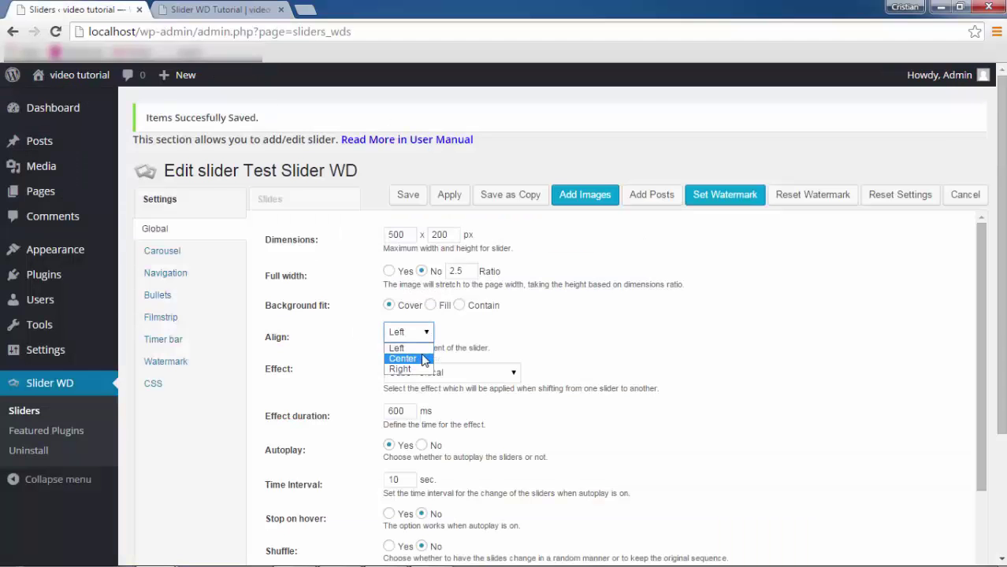
Set alignment back to Center and dimensions to 800 × 300 px, then apply.
left_click(394, 334)
left_click(394, 334)
left_click(402, 359)
double_click(399, 237)
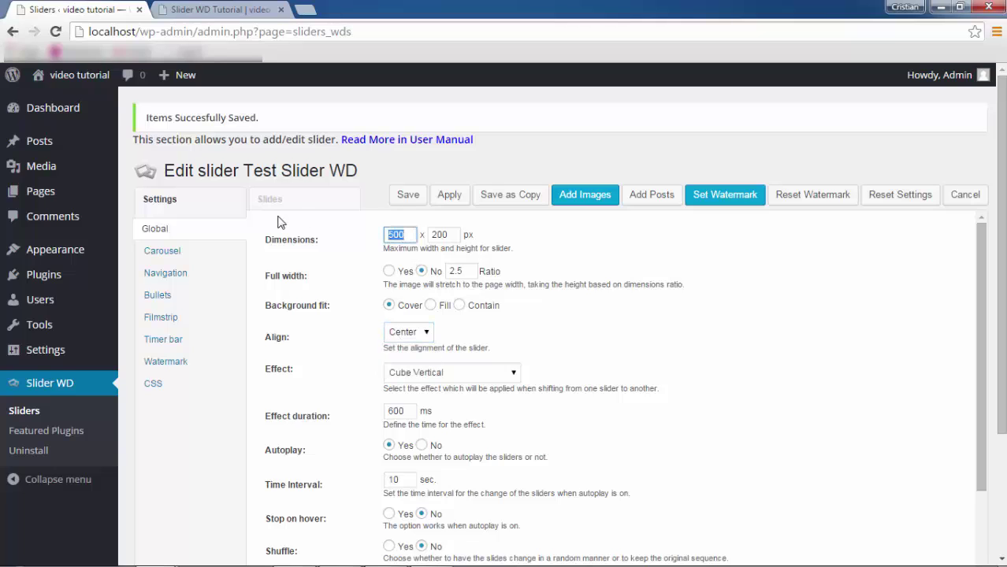
type("800")
key("Tab")
type("300")
left_click(453, 197)
scroll(599, 276, "down", 1)
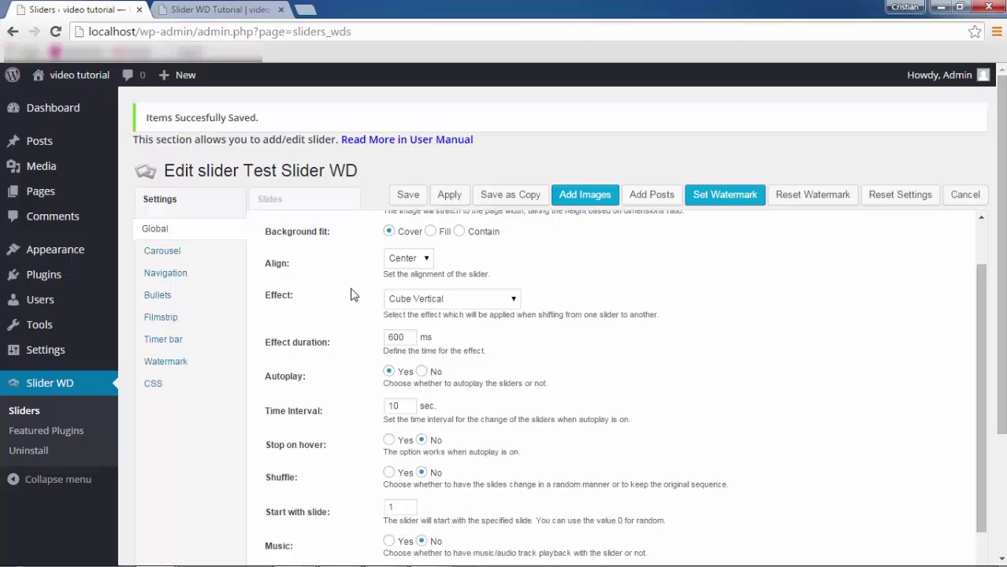
left_click(454, 298)
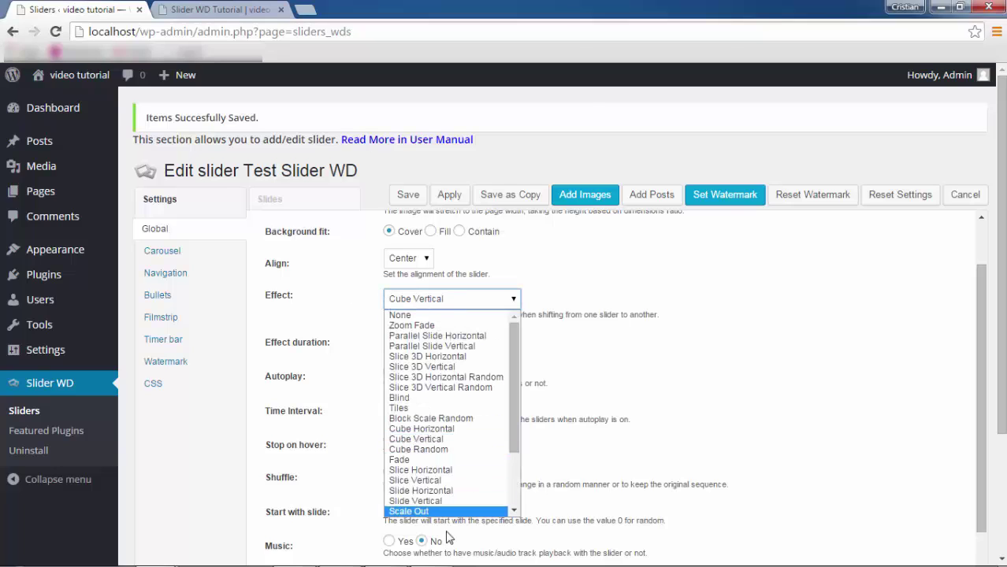
left_click(795, 336)
double_click(404, 337)
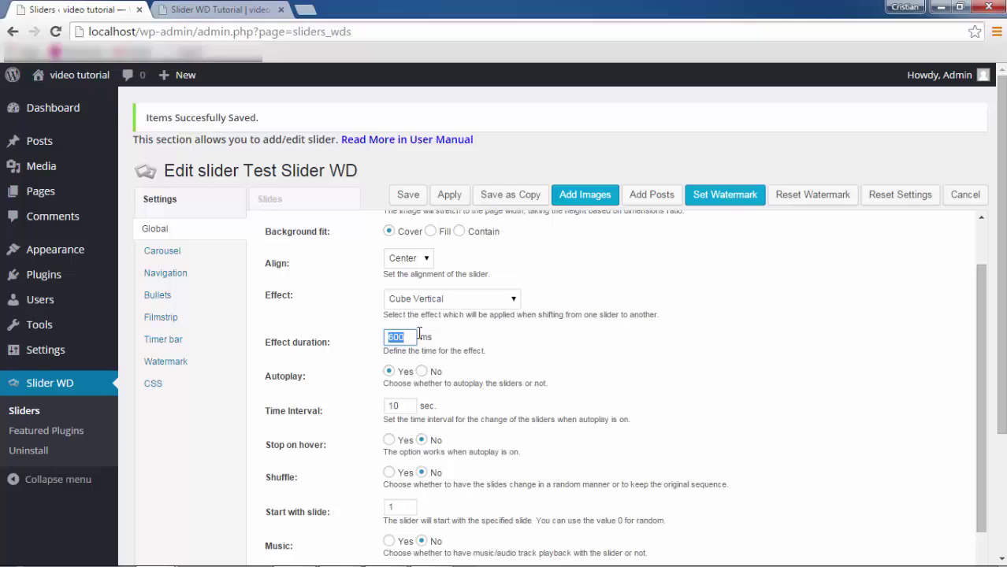
left_click(422, 372)
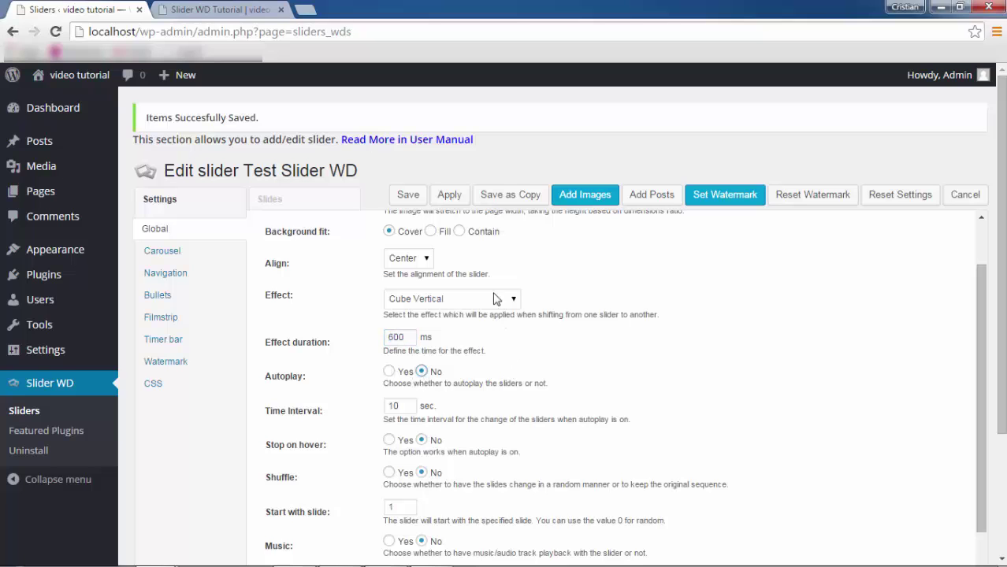
left_click(450, 195)
left_click(418, 332)
left_click_drag(410, 332, 355, 332)
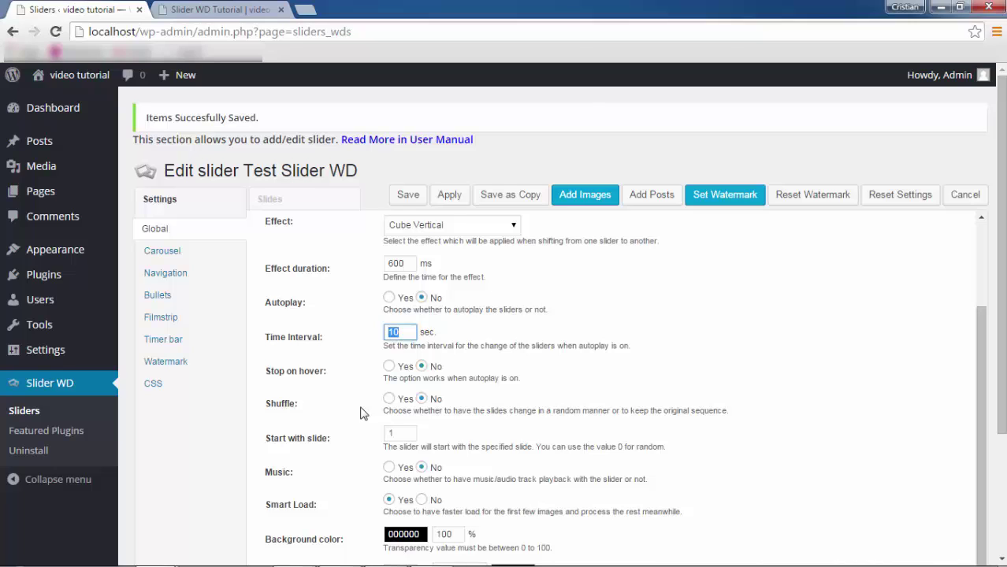
double_click(405, 432)
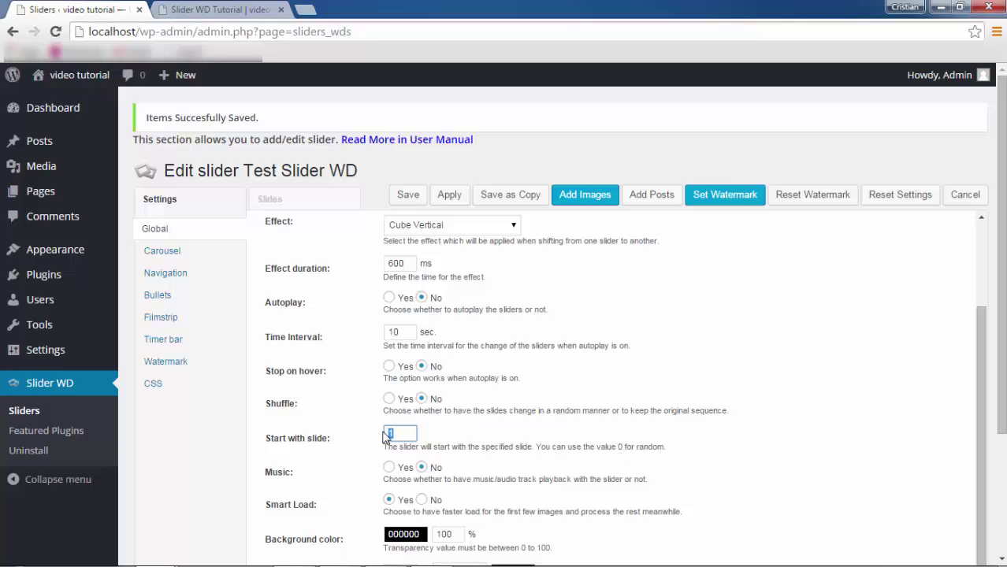
left_click(658, 434)
scroll(658, 434, "down", 2)
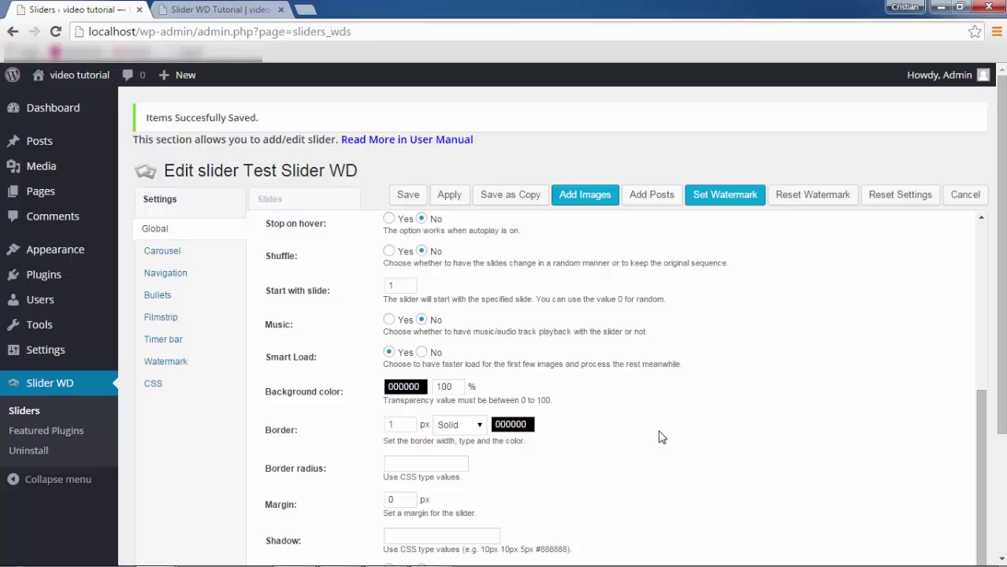
left_click(389, 322)
left_click(498, 358)
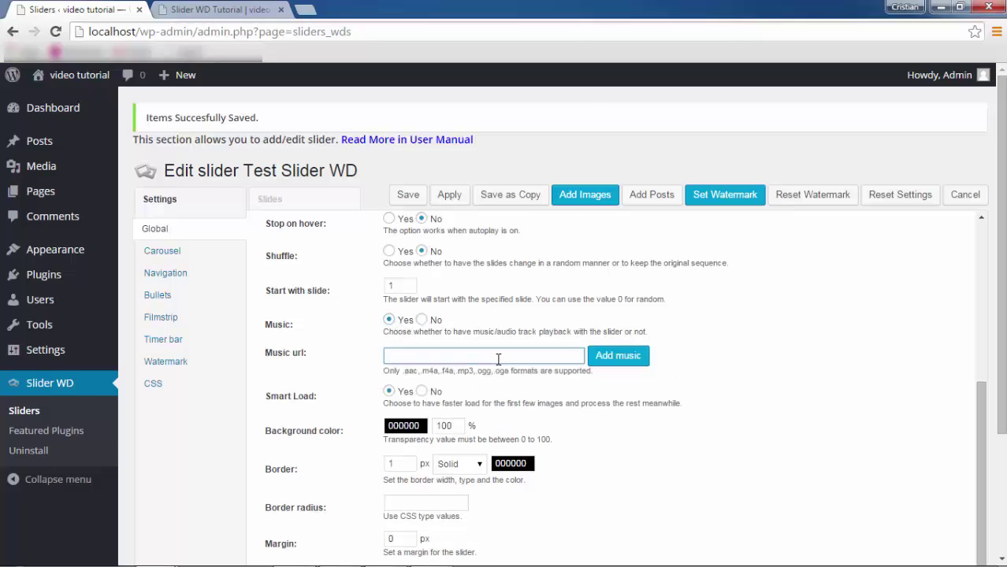
left_click(617, 356)
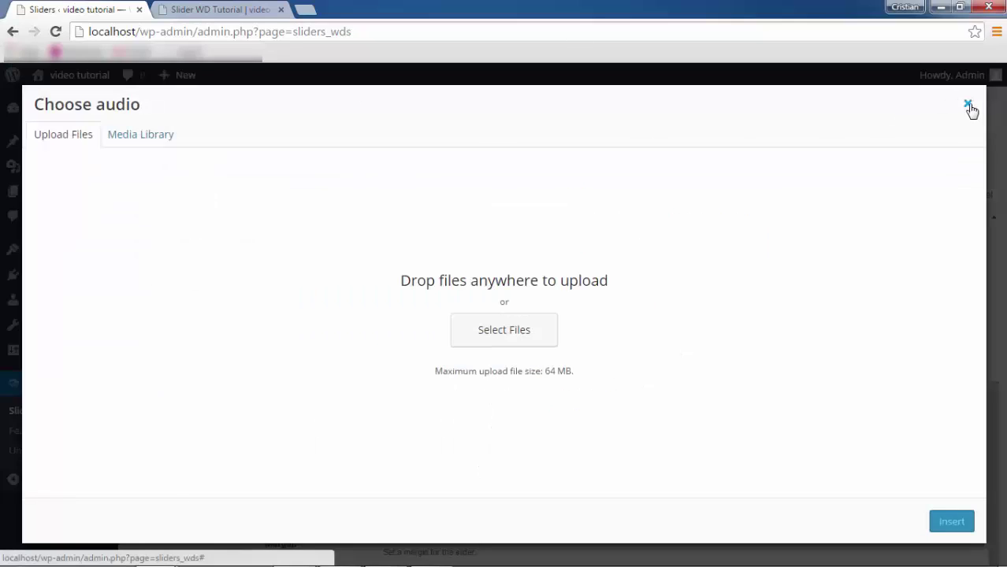
left_click(968, 104)
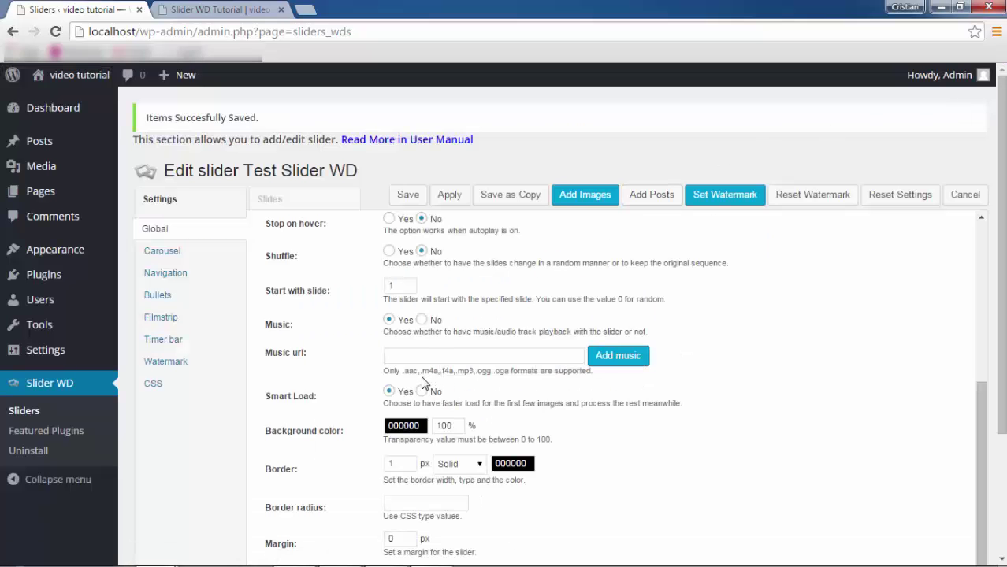
left_click_drag(403, 368, 536, 372)
left_click(744, 348)
scroll(746, 348, "down", 1)
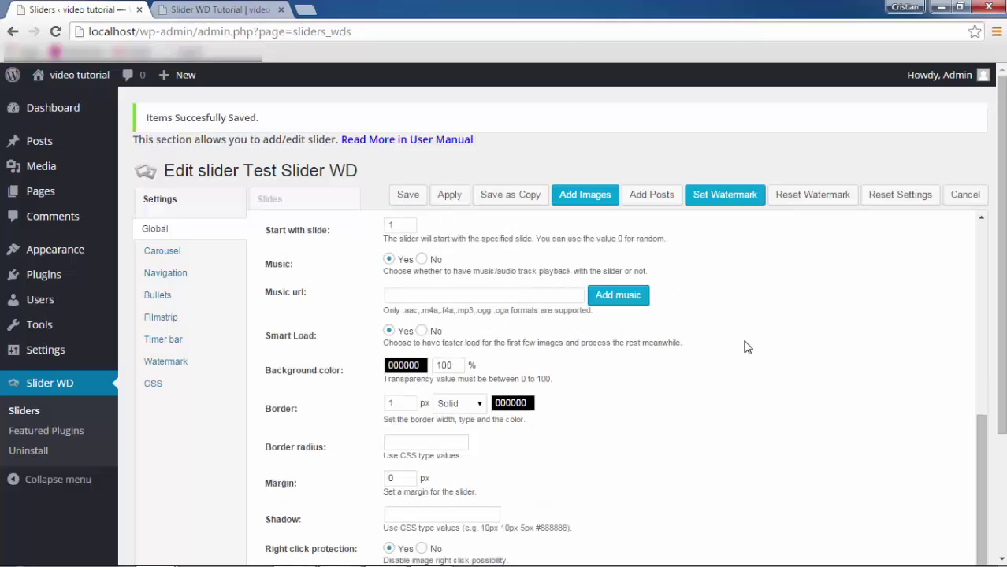
left_click(422, 259)
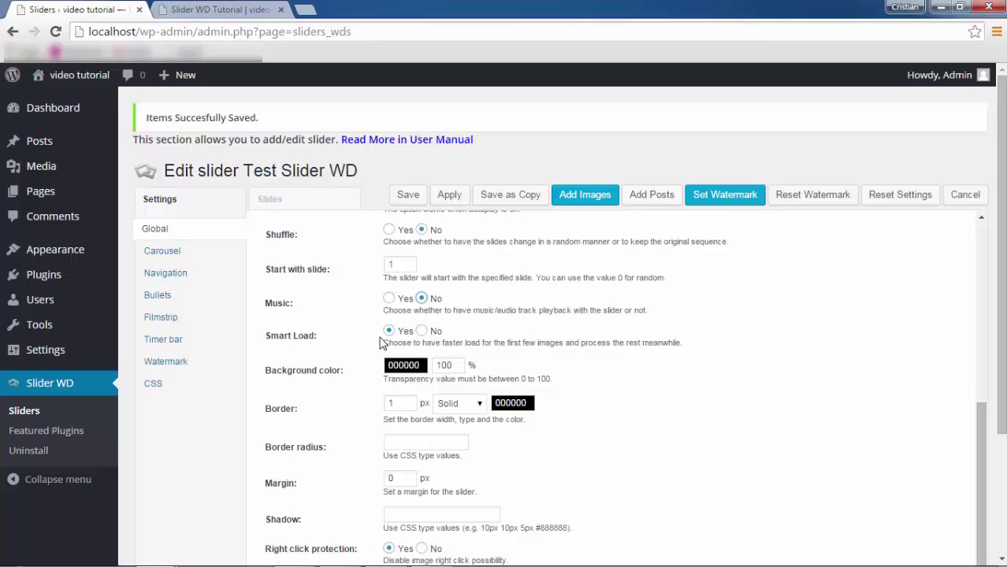
Review the Border width, Solid border style, border colour and Border radius fields without changing them.
double_click(386, 403)
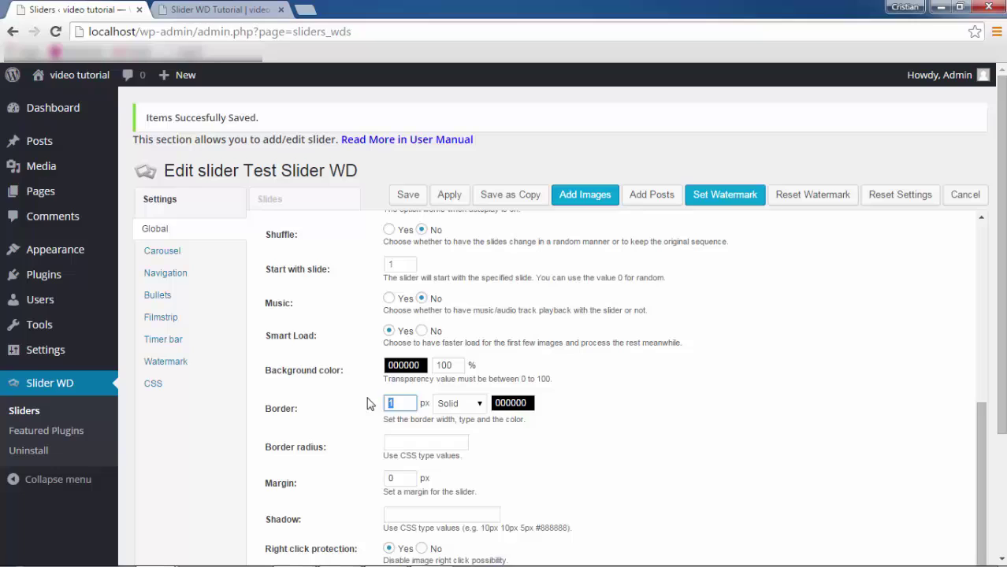
left_click(479, 405)
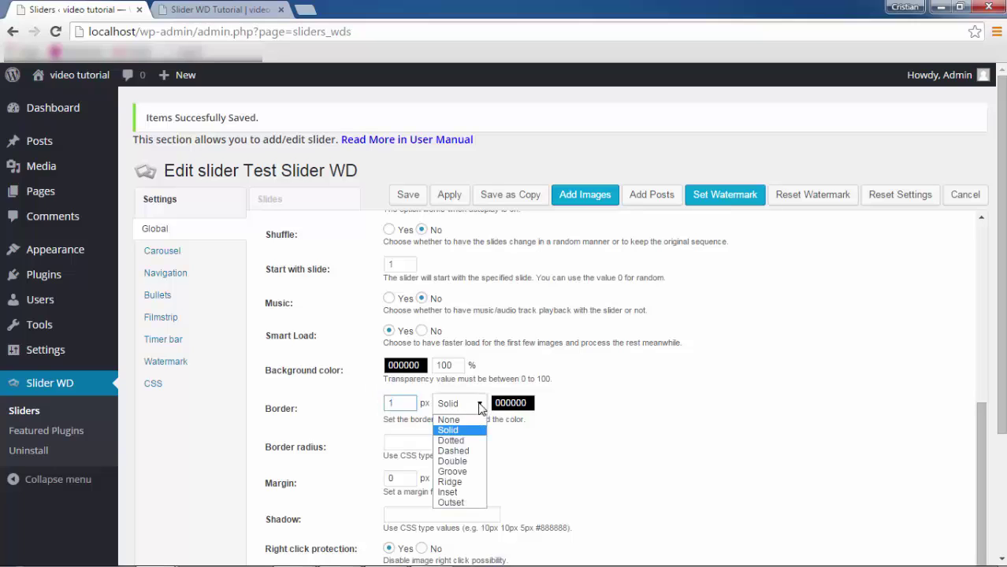
left_click(646, 423)
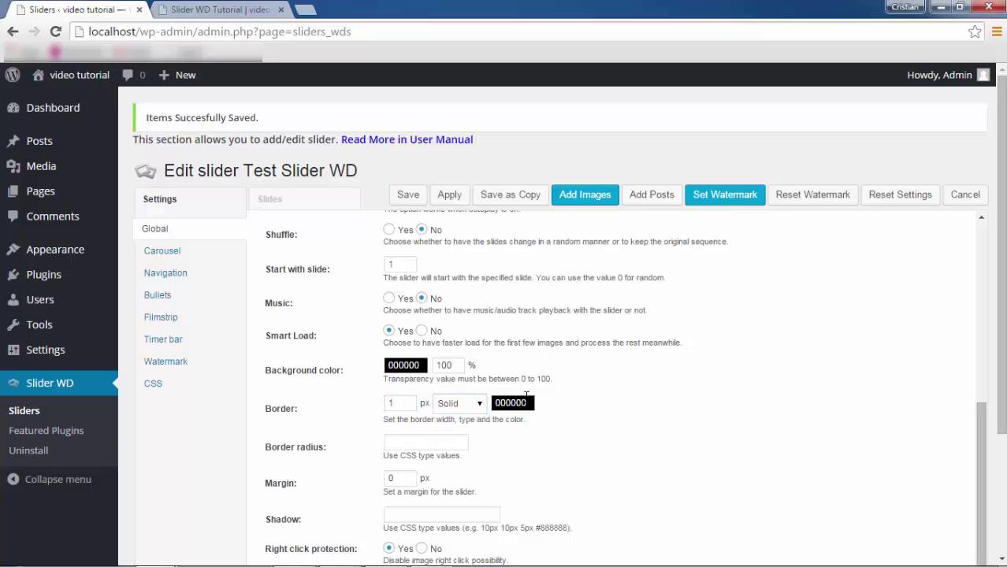
left_click(524, 402)
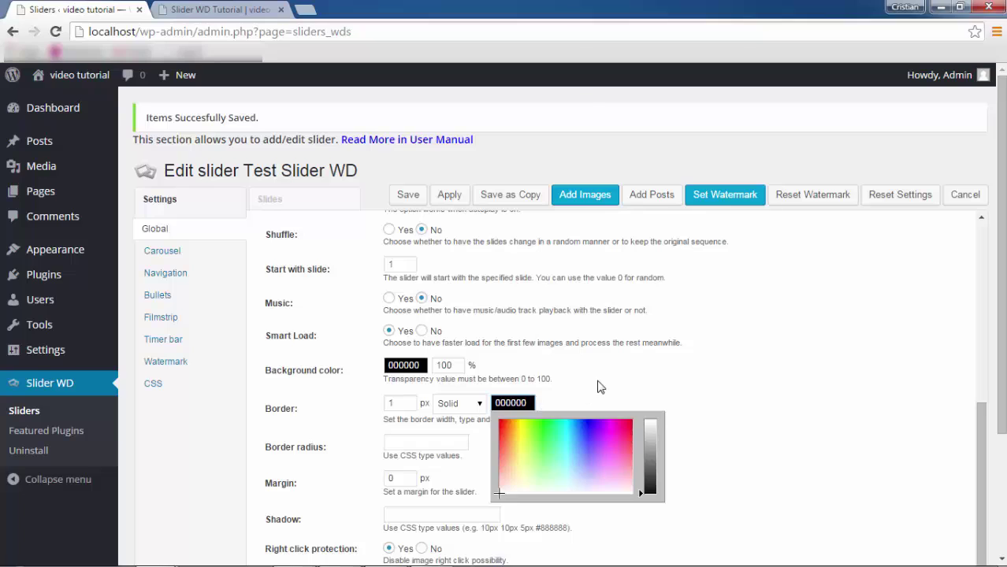
left_click(597, 386)
left_click(415, 444)
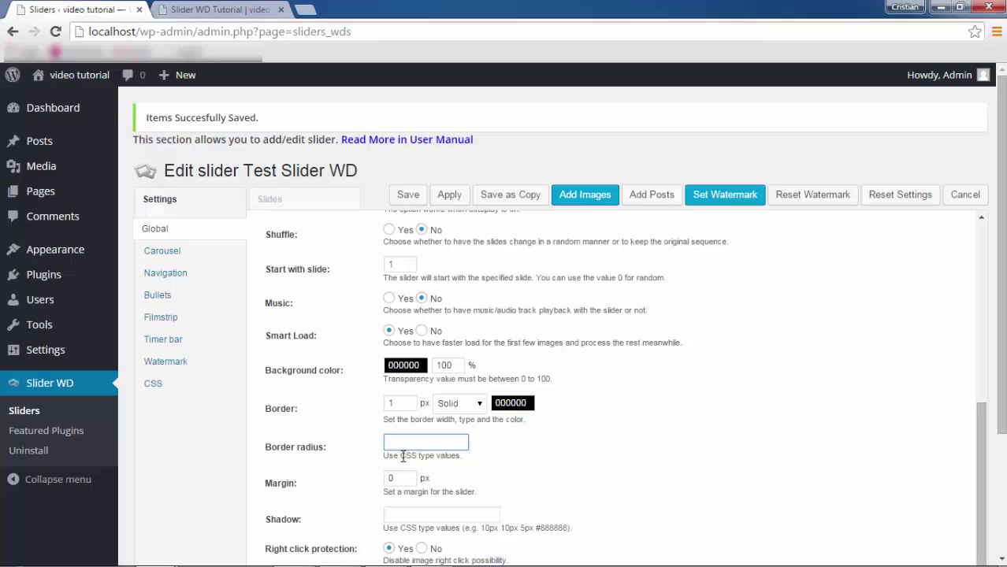
left_click_drag(399, 456, 465, 457)
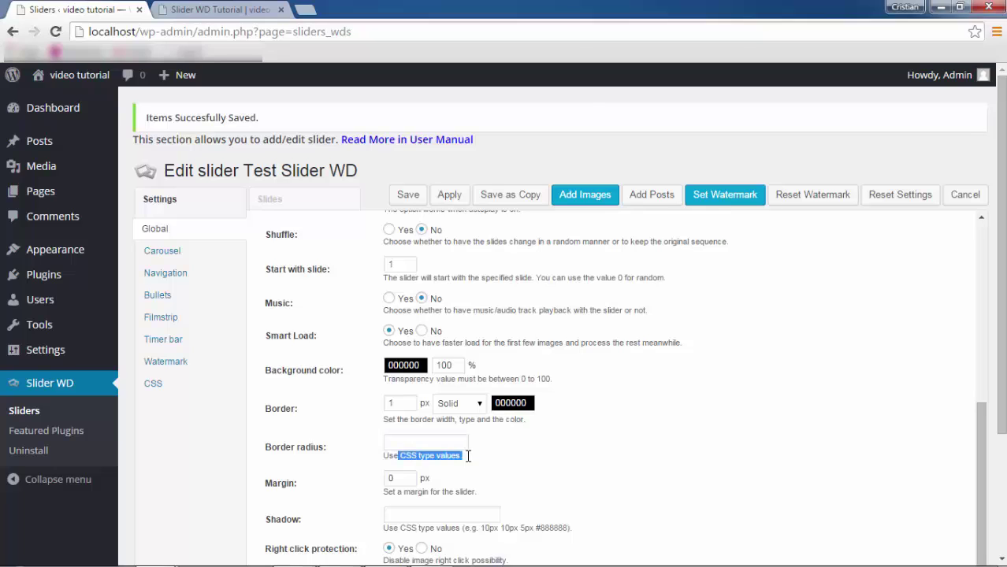
left_click(413, 443)
left_click(543, 468)
Look over the Shadow field's example value 10px 10px 5px #888888, then view the tutorial page.
scroll(542, 468, "down", 1)
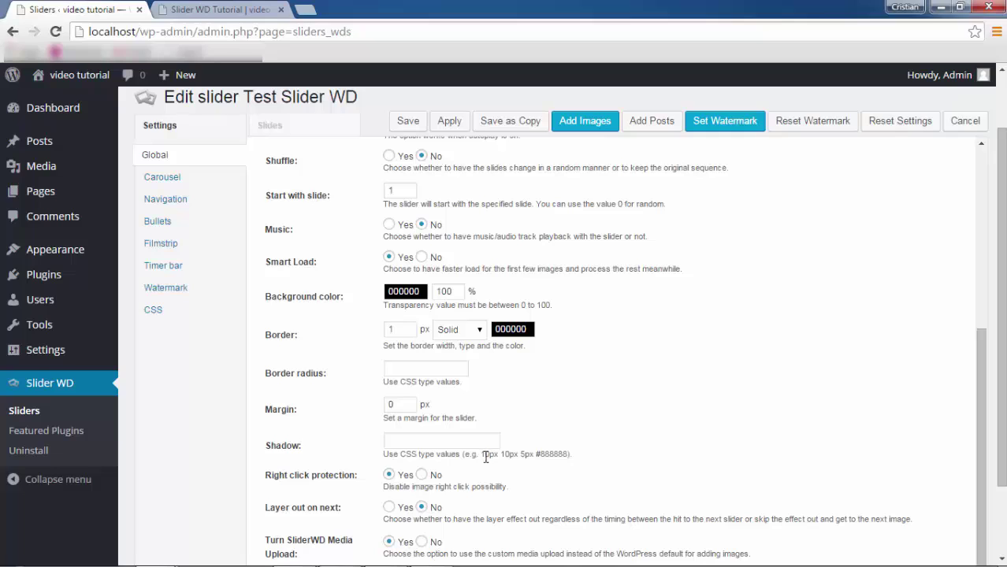
left_click_drag(482, 453, 568, 455)
left_click(425, 438)
scroll(532, 419, "down", 2)
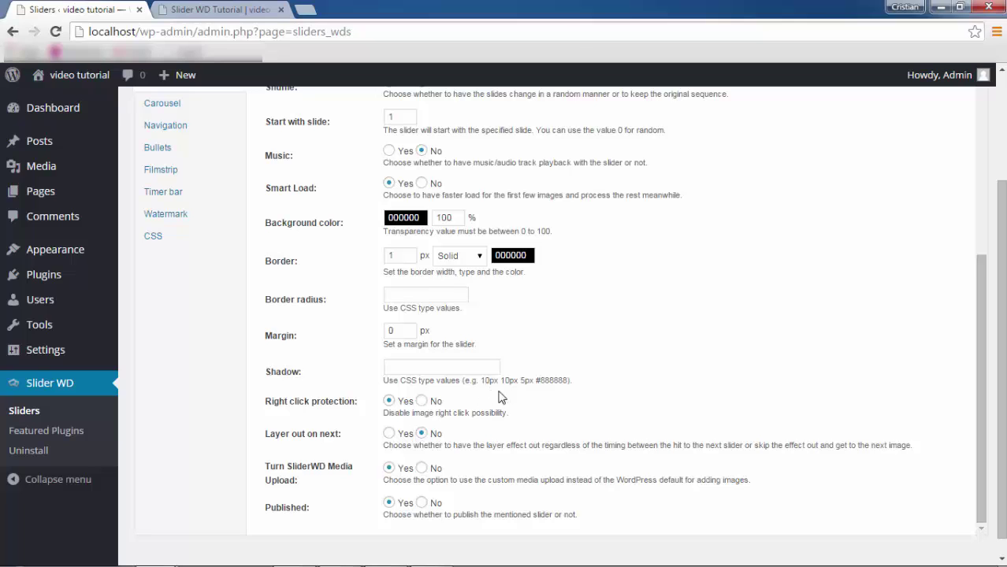
left_click(219, 16)
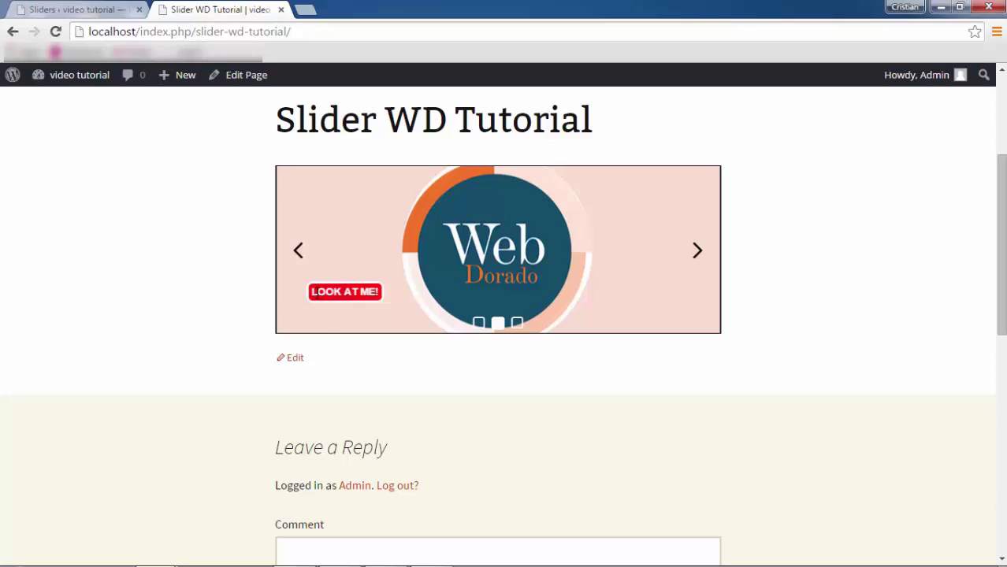
Test the front-end slider bullets, flipping between the Web Dorado slide and the YouTube video slide.
left_click(517, 323)
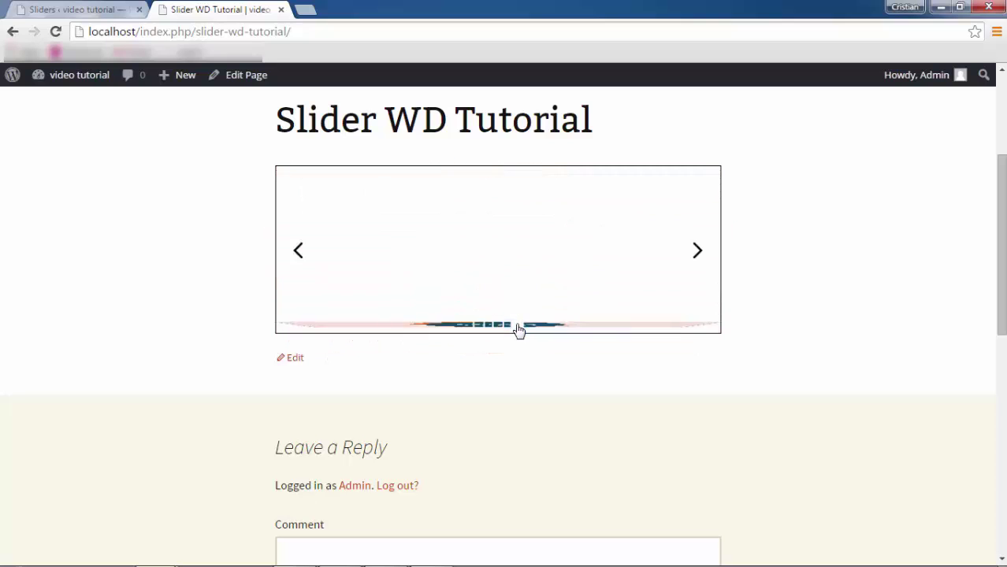
left_click(500, 325)
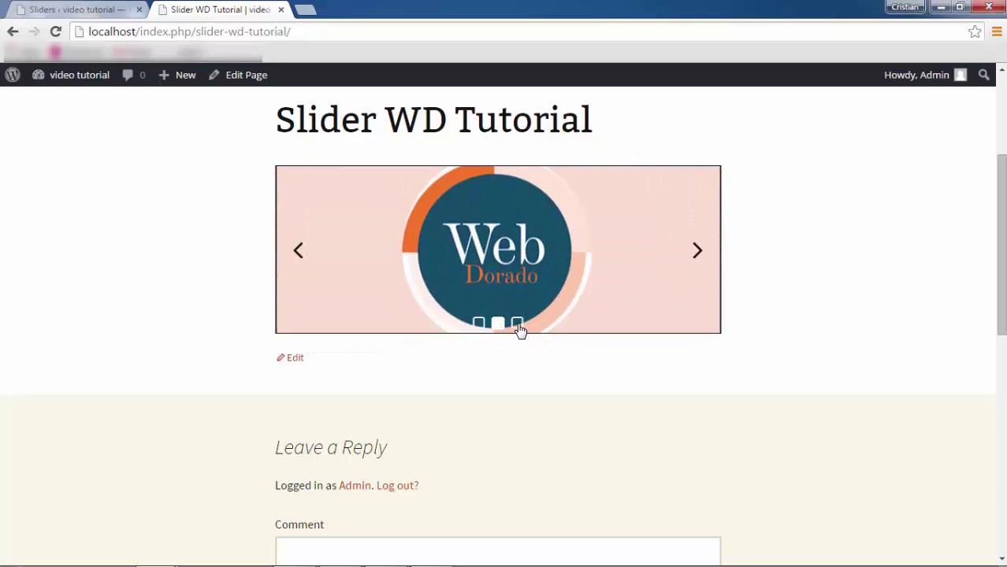
left_click(517, 325)
left_click(498, 323)
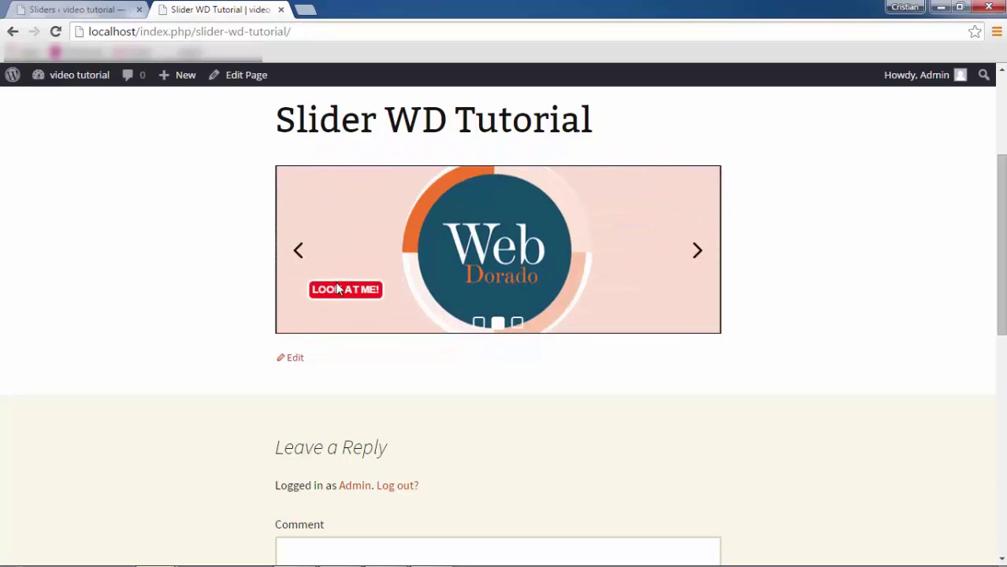
left_click(524, 329)
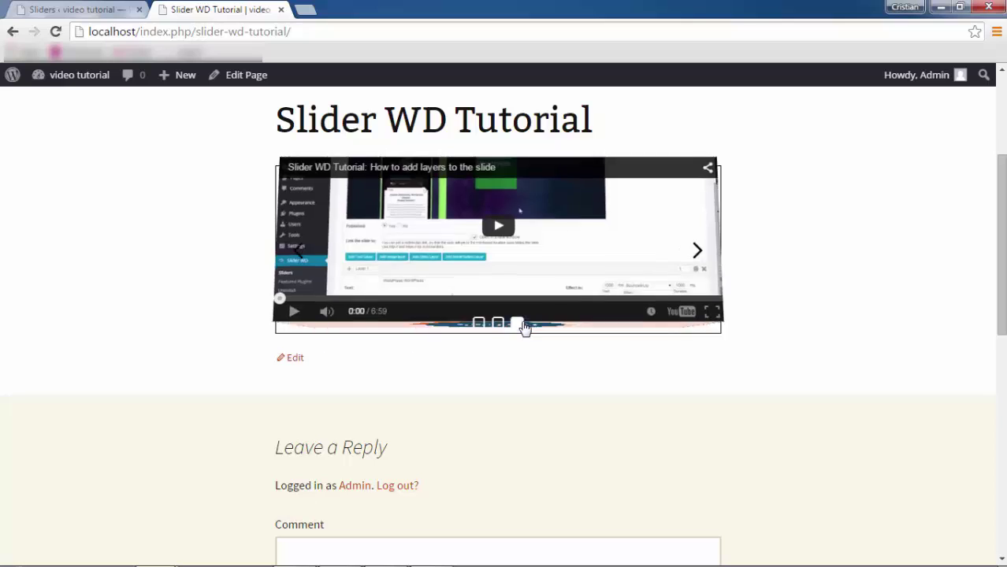
left_click(518, 323)
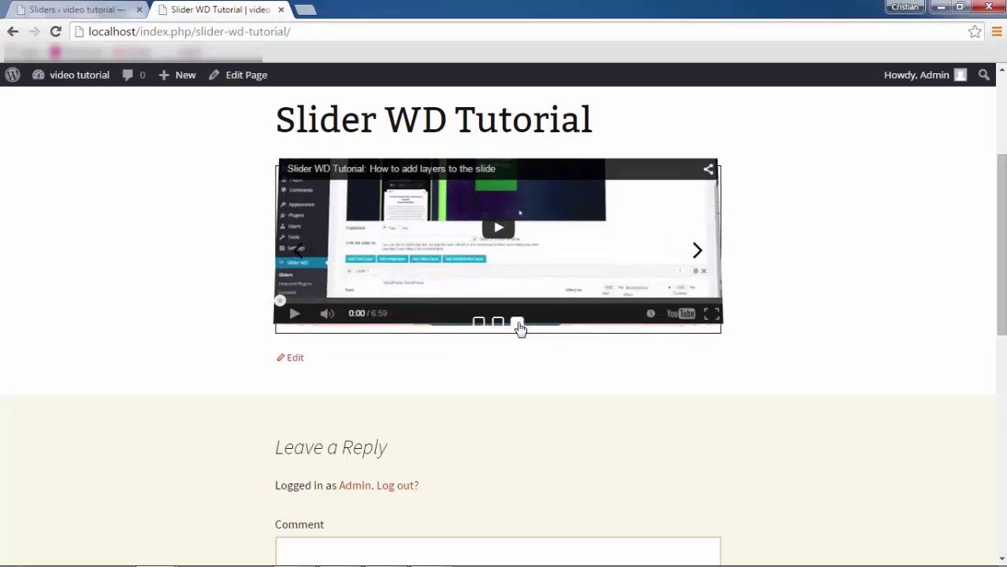
left_click(497, 322)
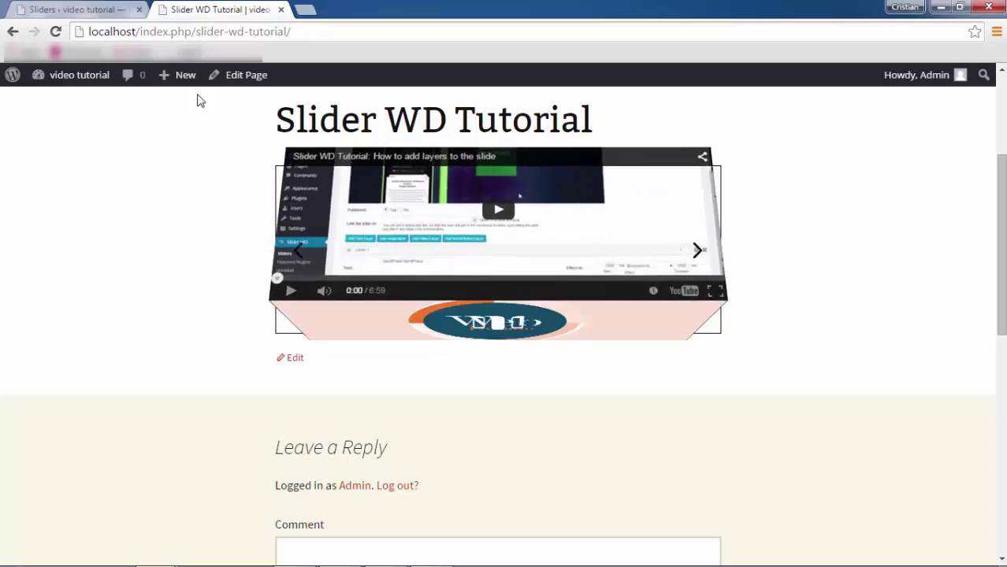
left_click(76, 9)
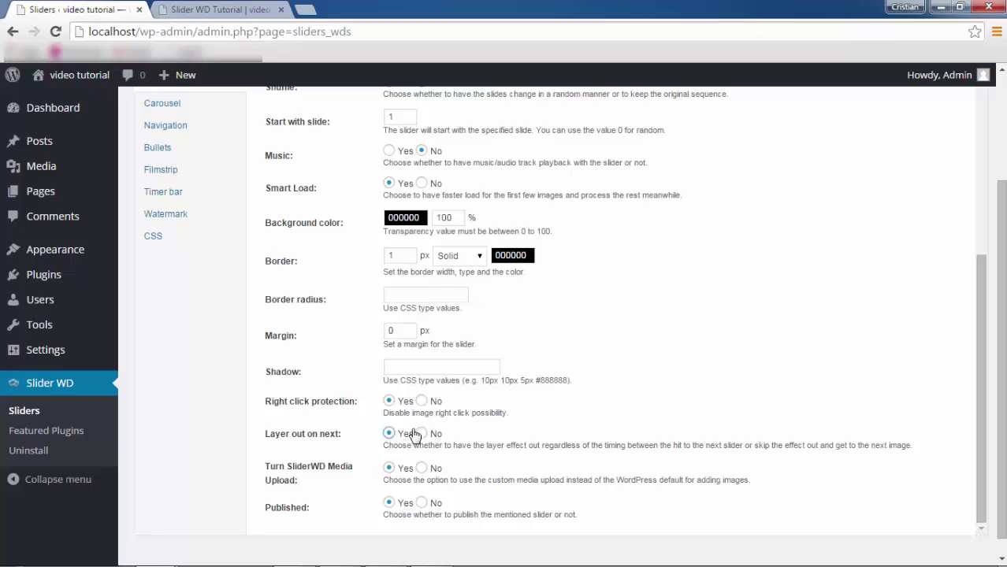
Apply the settings with Layer out on next enabled and reload the front-end page.
scroll(569, 366, "up", 4)
scroll(508, 223, "up", 3)
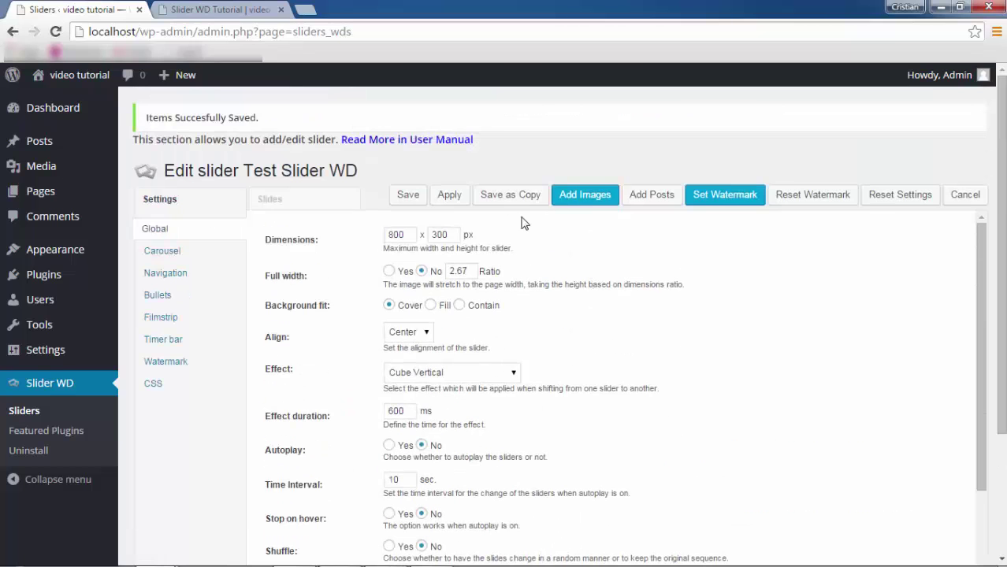
left_click(450, 193)
left_click(232, 10)
left_click(56, 32)
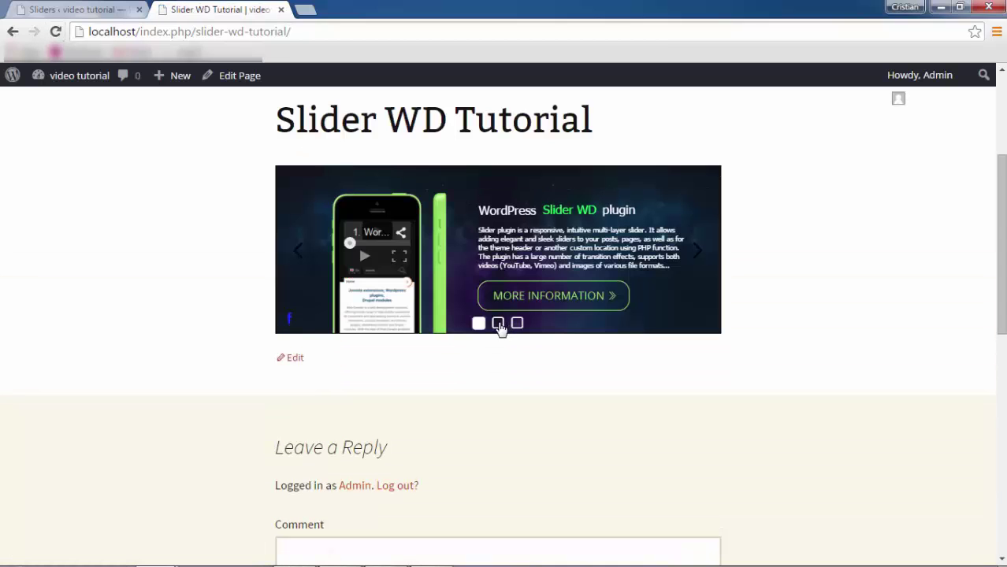
Test the slide bullets on the front end, then set Layer out on next to No.
left_click(498, 324)
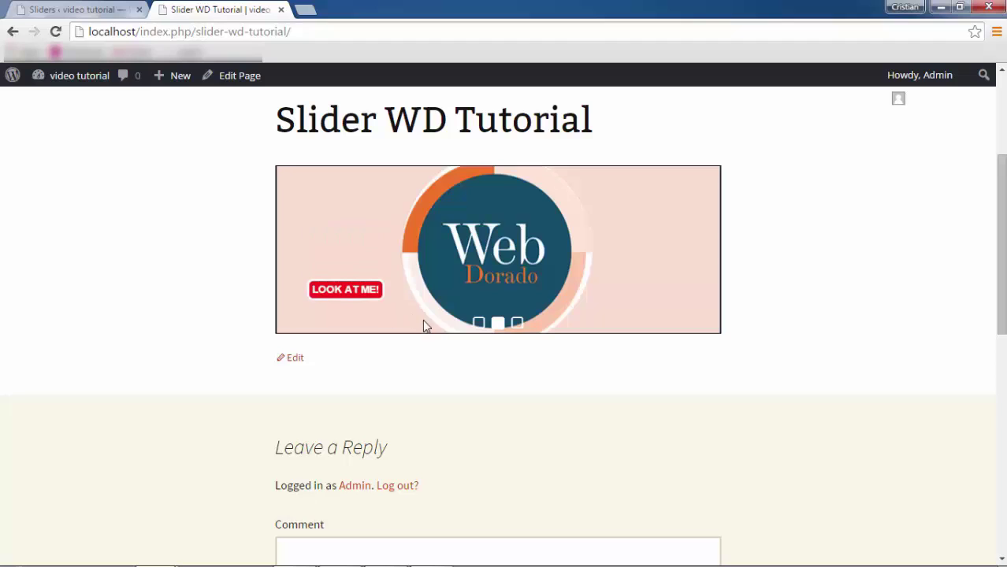
left_click(518, 325)
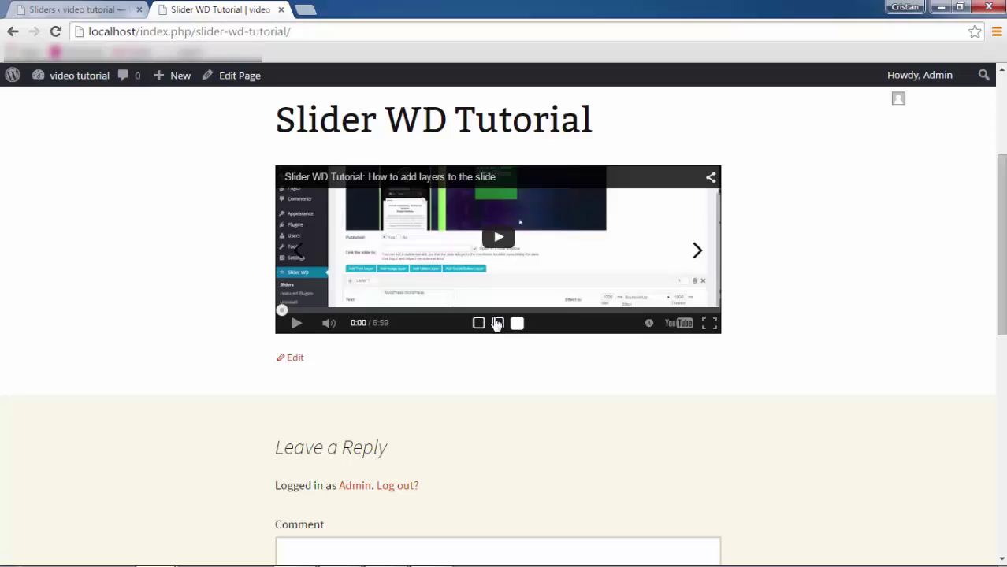
left_click(497, 323)
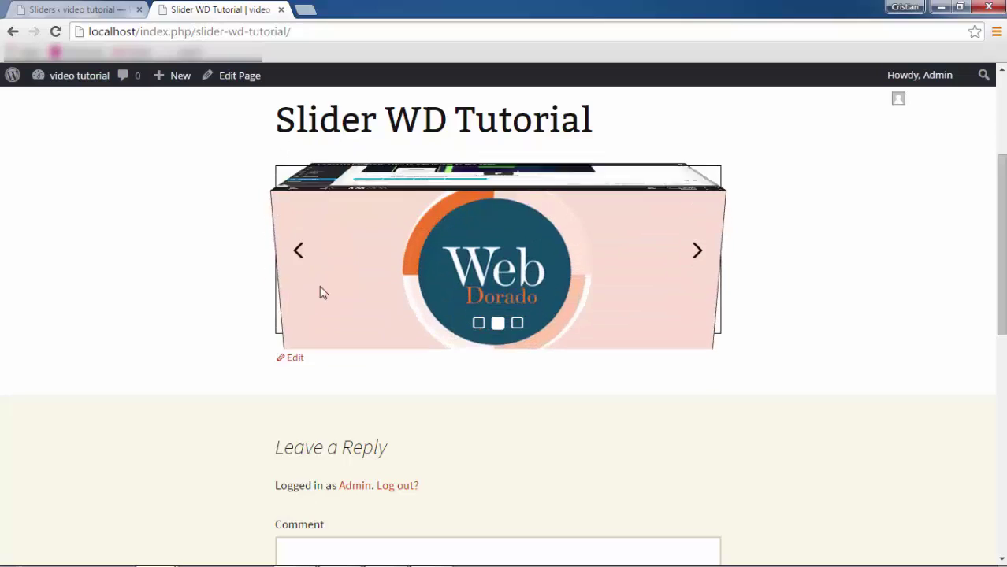
left_click(518, 325)
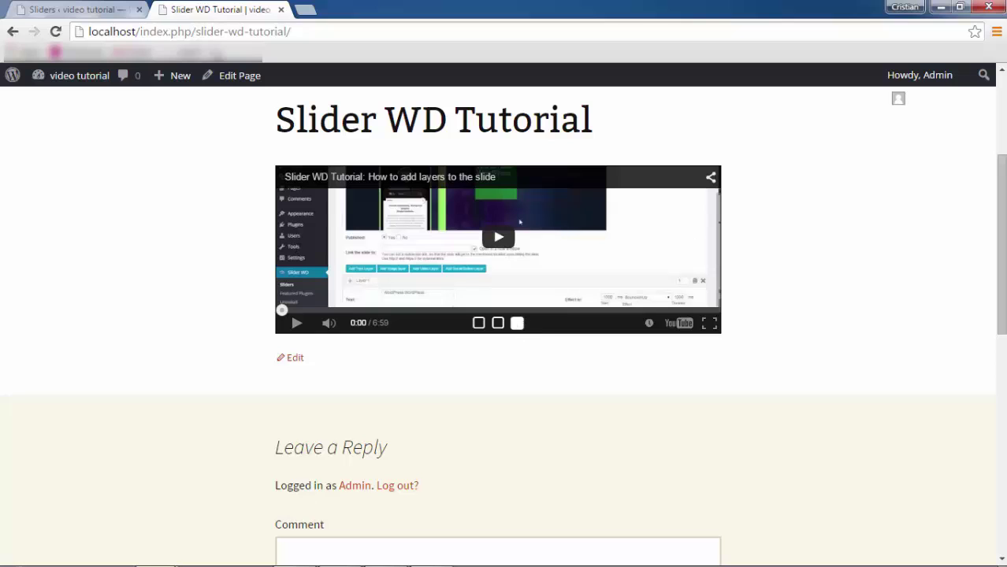
left_click(101, 13)
left_click(421, 414)
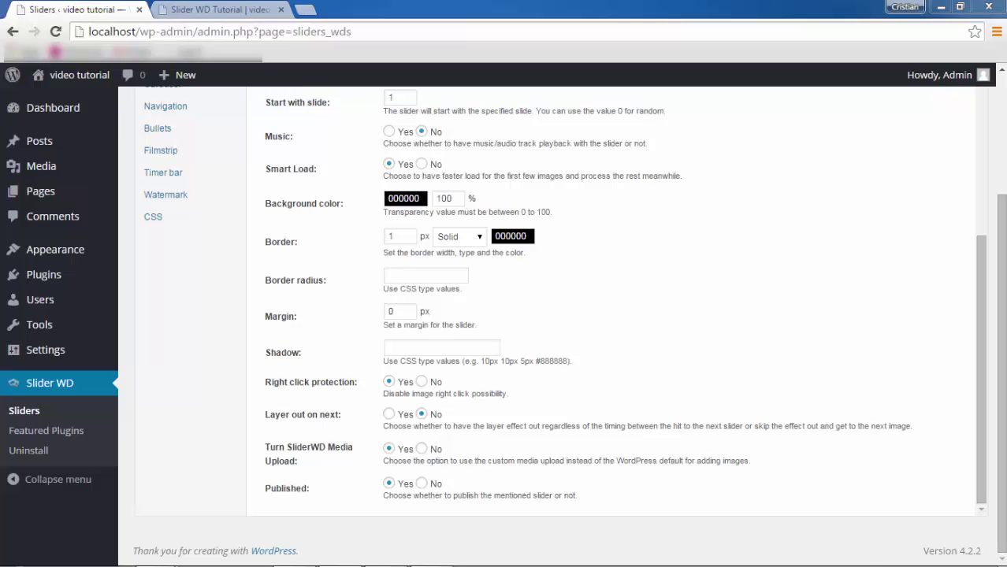
Save Test Slider WD's global settings with Apply, then view the Carousel options.
mouse_move(863, 553)
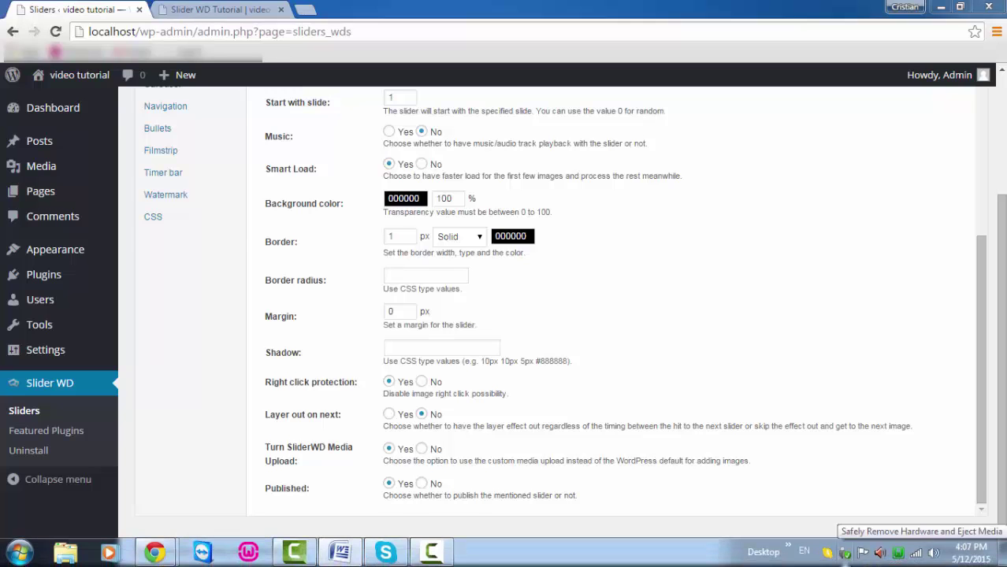
left_click(449, 194)
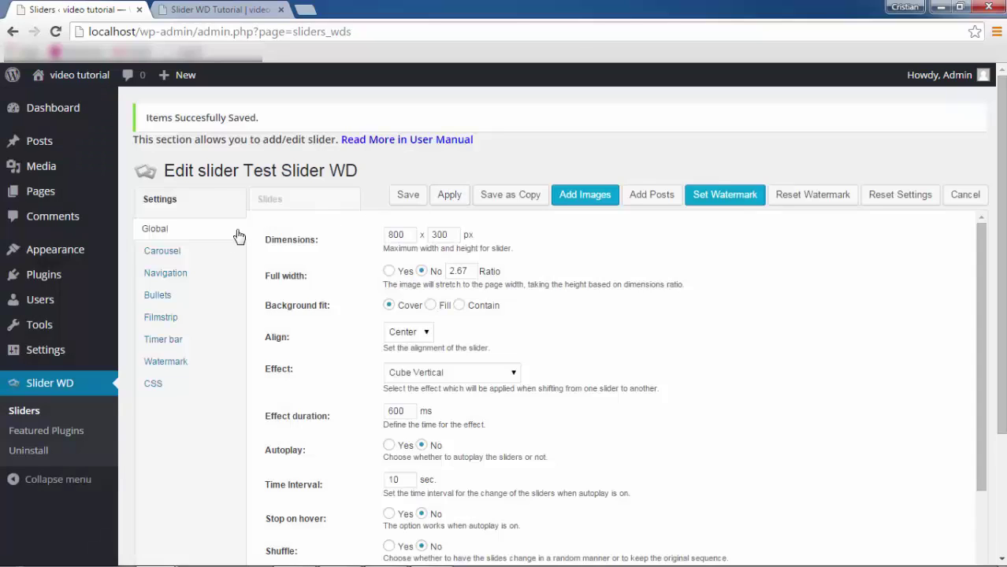
left_click(160, 252)
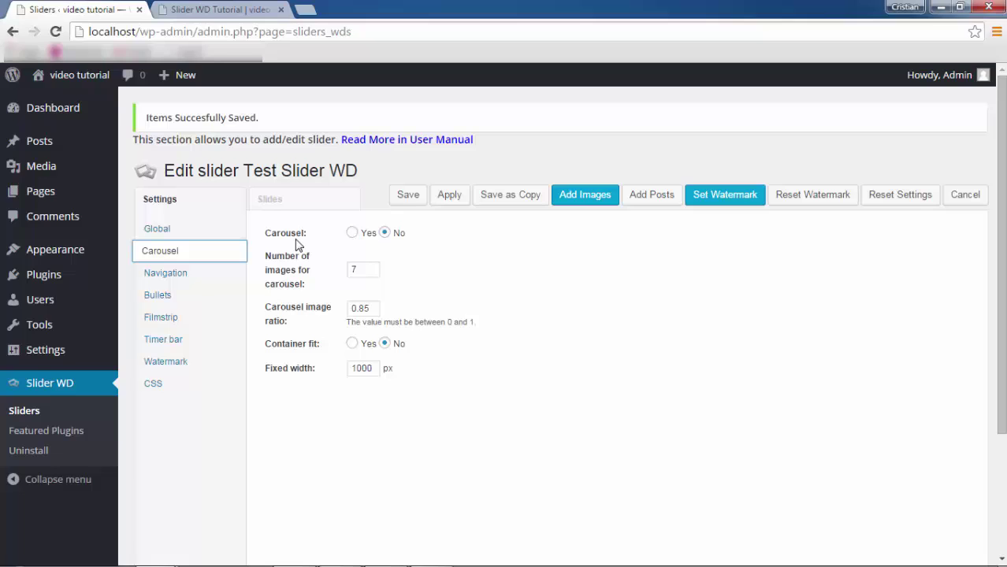
Set the carousel to show 3 images and switch carousel mode to Yes.
double_click(359, 269)
type("3")
left_click(352, 233)
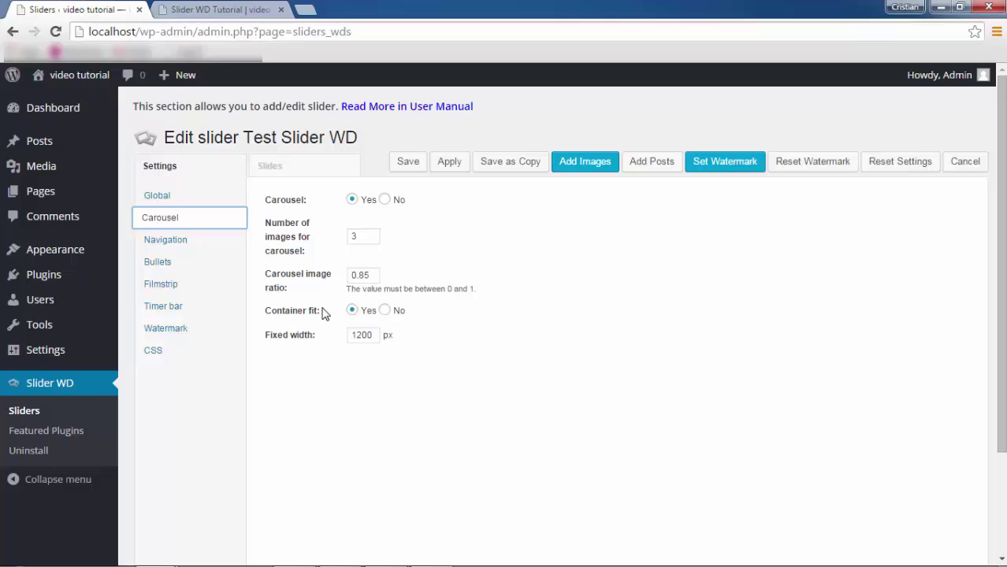
Reopen Test Slider WD from Sliders, set Full width to Yes, apply, and show the Carousel options.
left_click(24, 410)
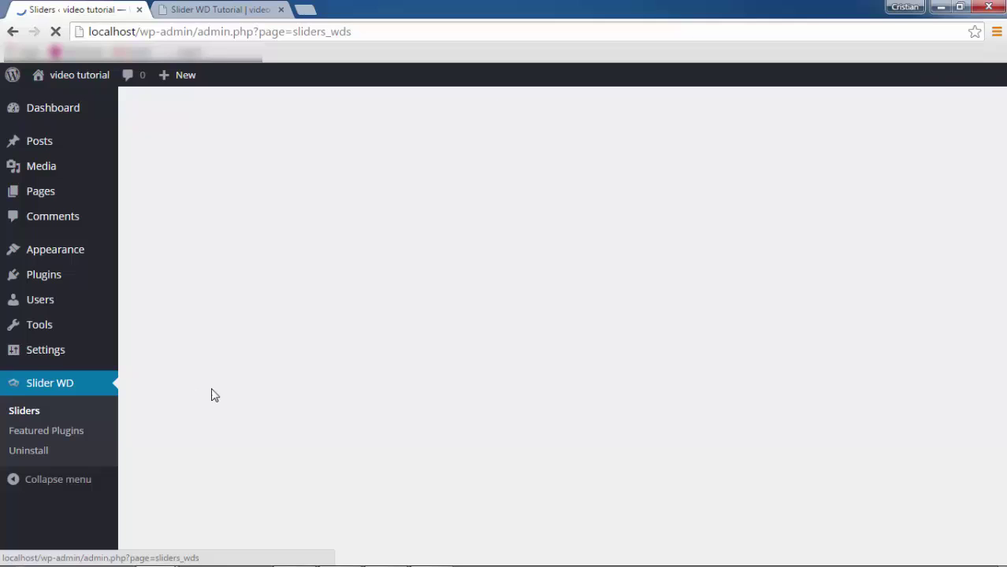
left_click(284, 261)
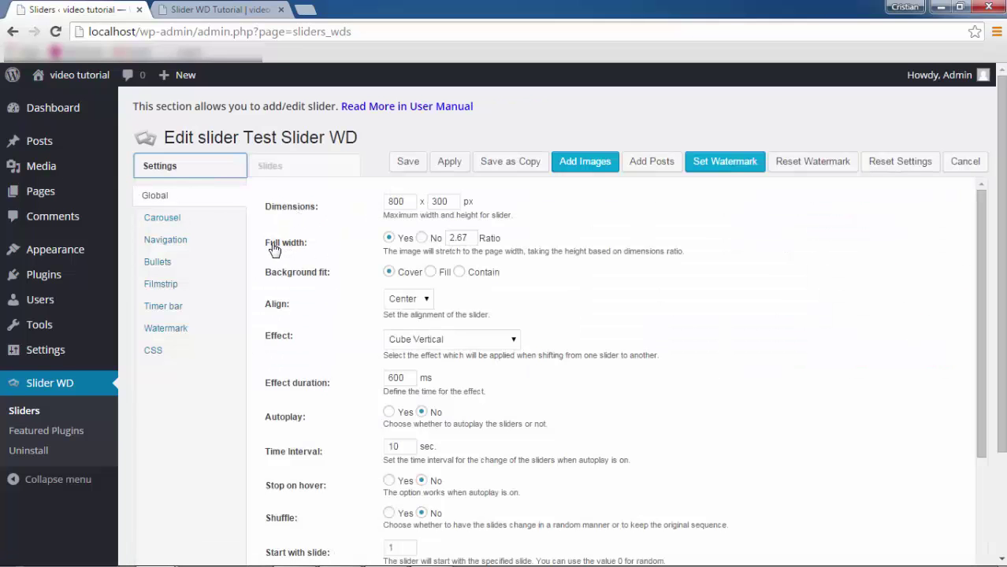
left_click(389, 238)
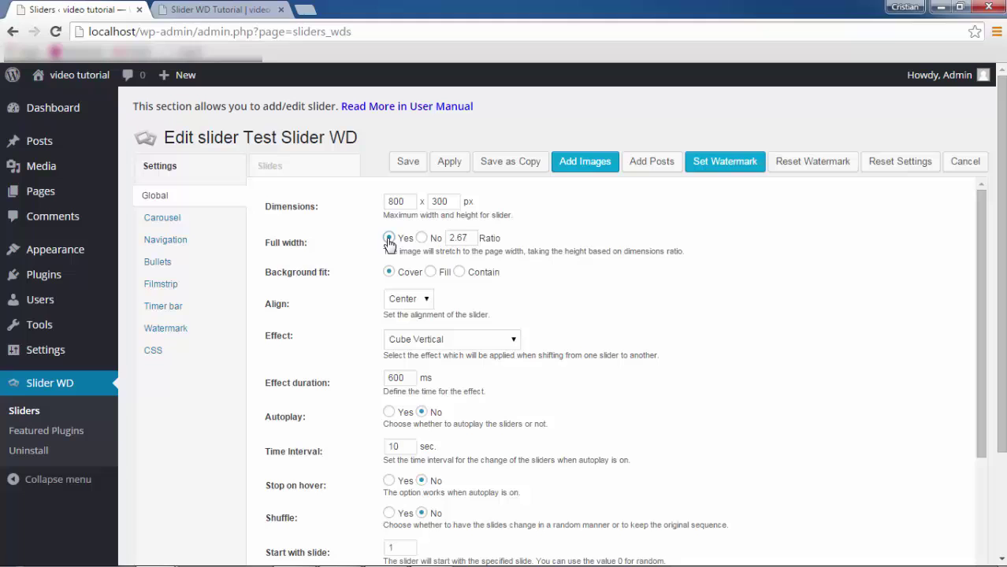
left_click(451, 161)
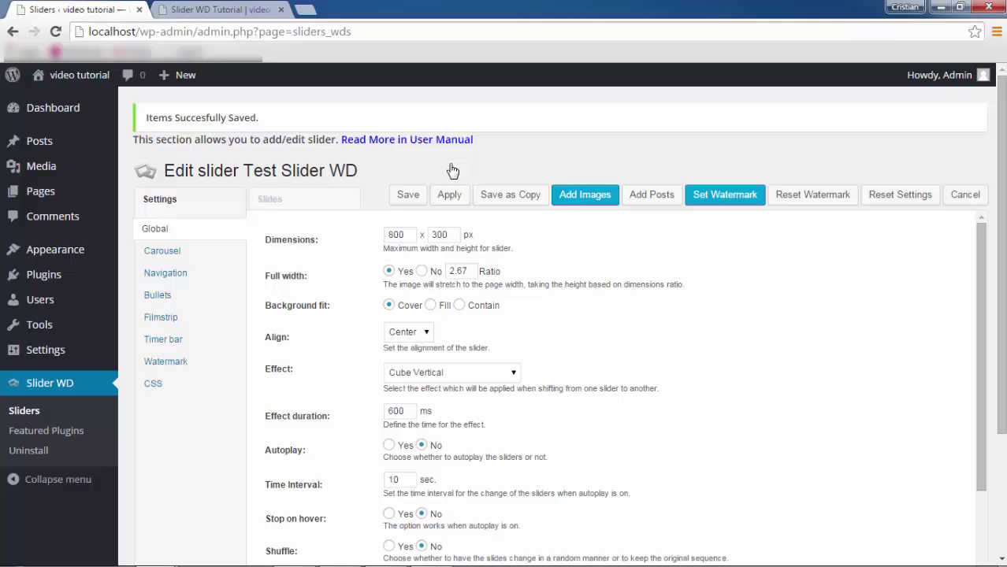
left_click(152, 254)
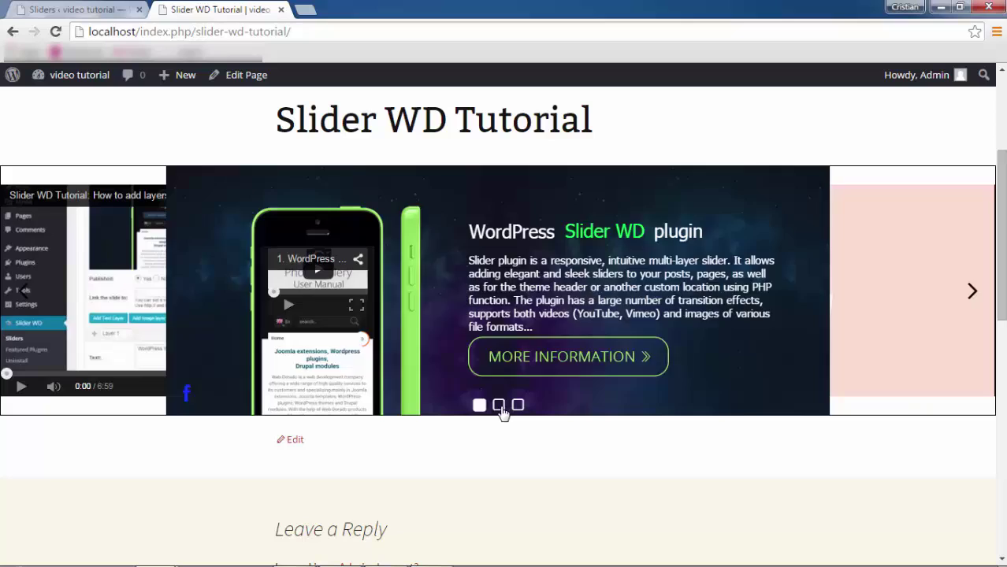
Preview the carousel on the Slider WD Tutorial page by jumping to the video slide.
left_click(499, 407)
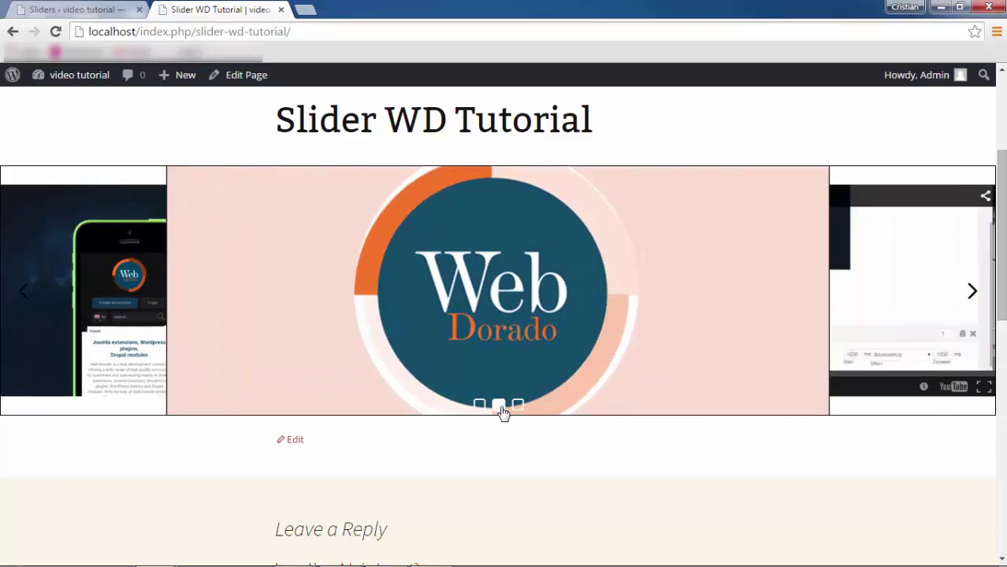
left_click(518, 405)
mouse_move(994, 189)
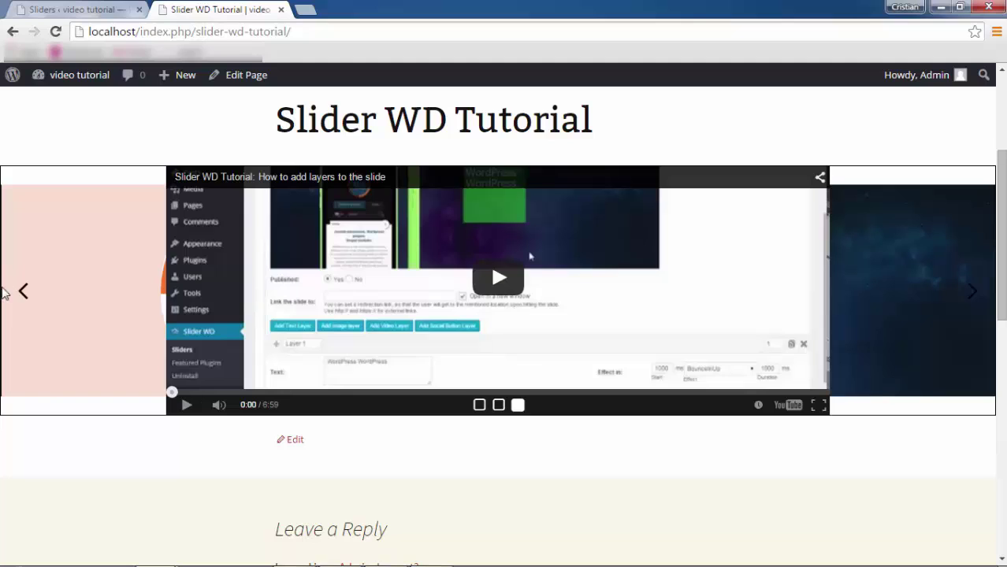
left_click(99, 9)
Set Container fit to No, apply, and recheck the carousel on the reloaded tutorial page.
left_click(385, 344)
left_click(449, 195)
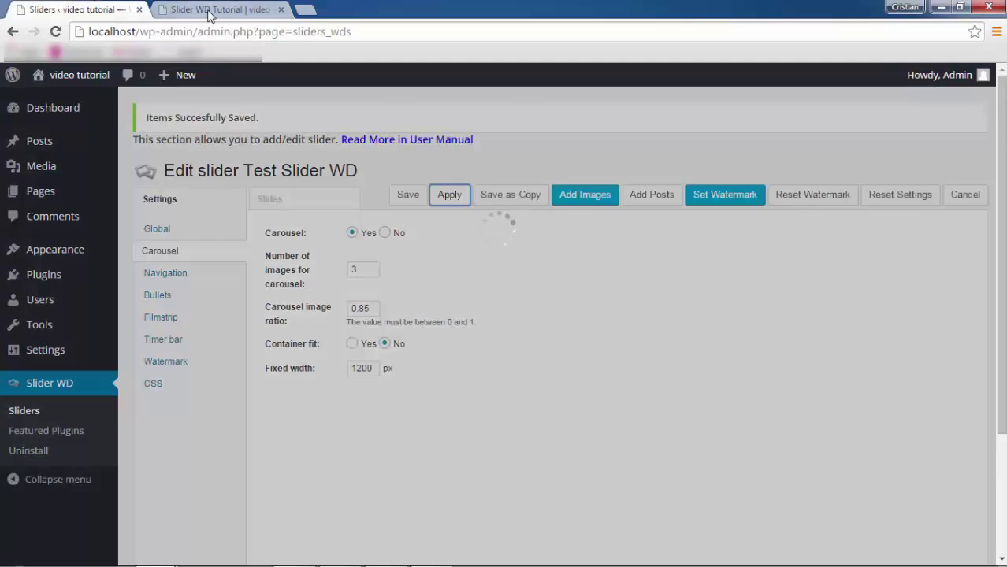
left_click(209, 11)
left_click(55, 32)
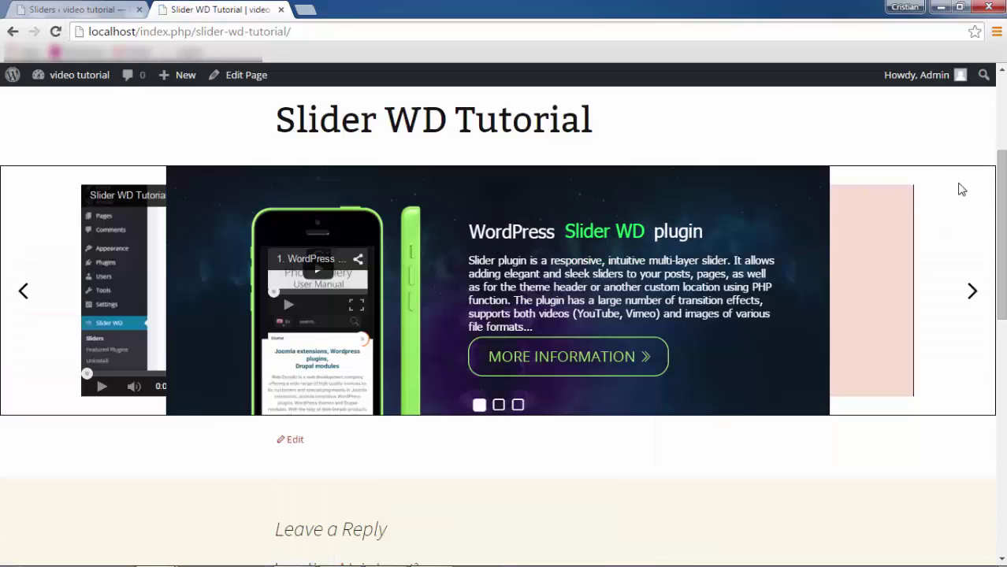
left_click(498, 405)
key("ctrl+shift+Tab")
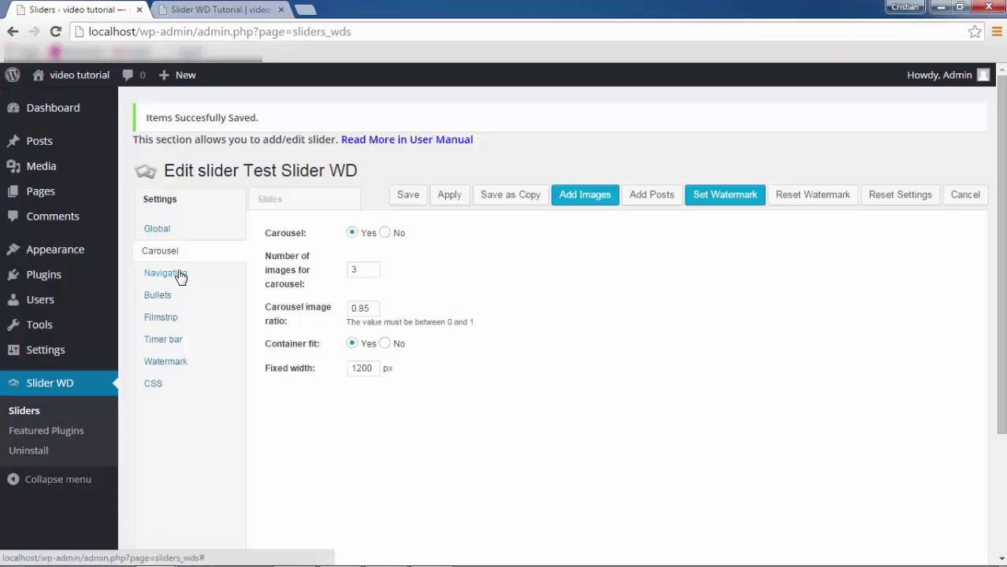
Set navigation buttons to Always show and try default arrow images, browsing their groups and colours.
left_click(172, 280)
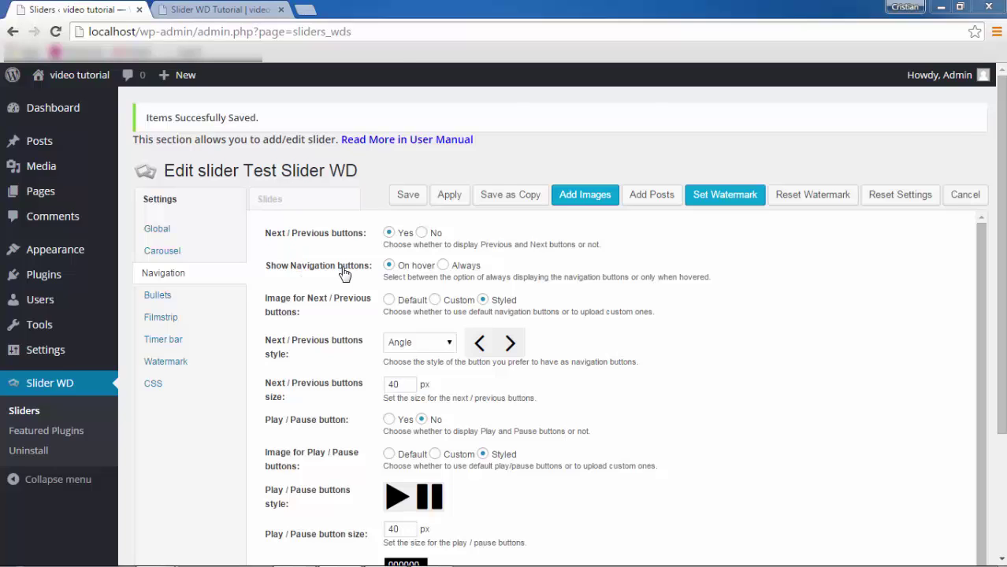
left_click(443, 266)
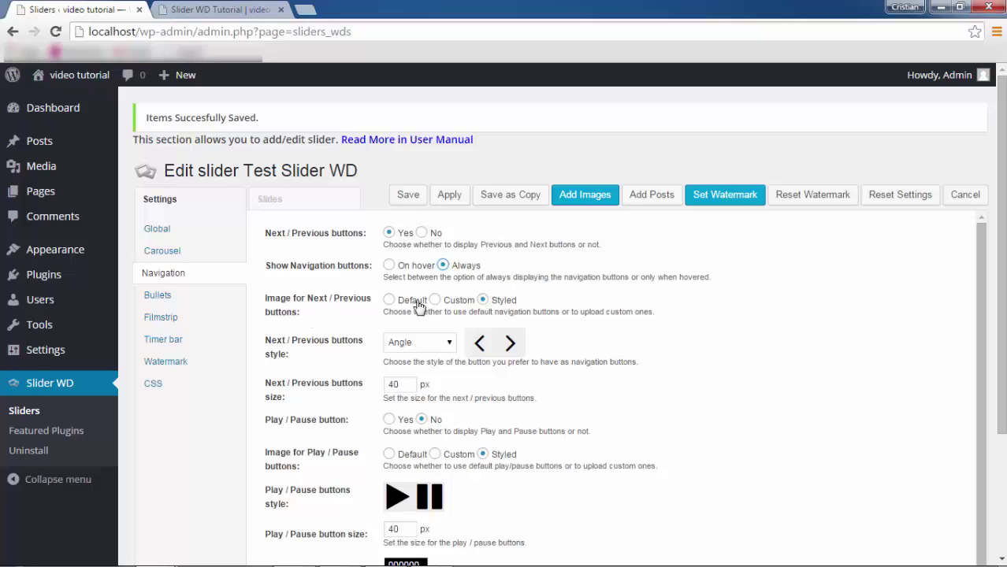
left_click(389, 300)
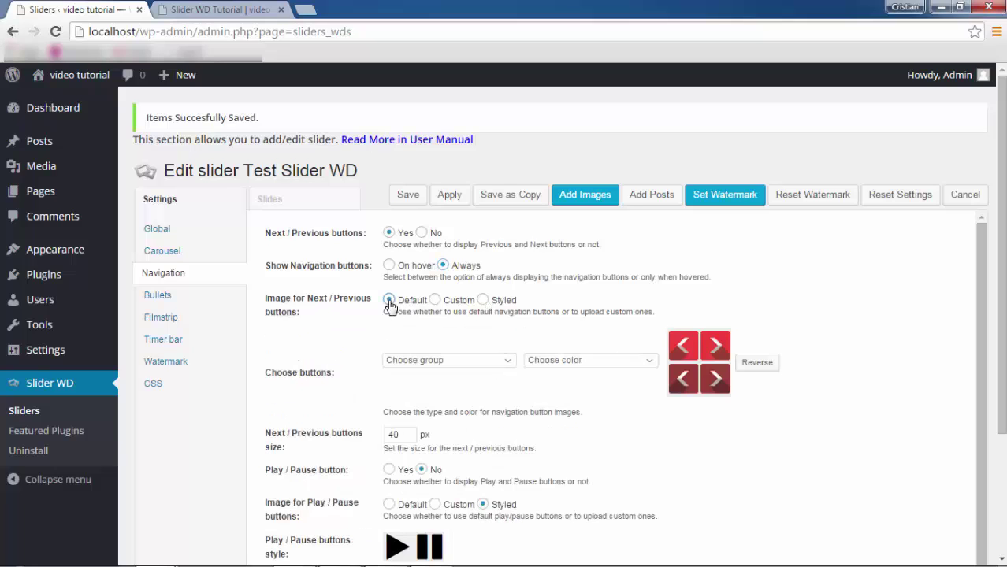
left_click(438, 360)
scroll(439, 386, "down", 4)
scroll(439, 386, "down", 5)
scroll(441, 354, "up", 4)
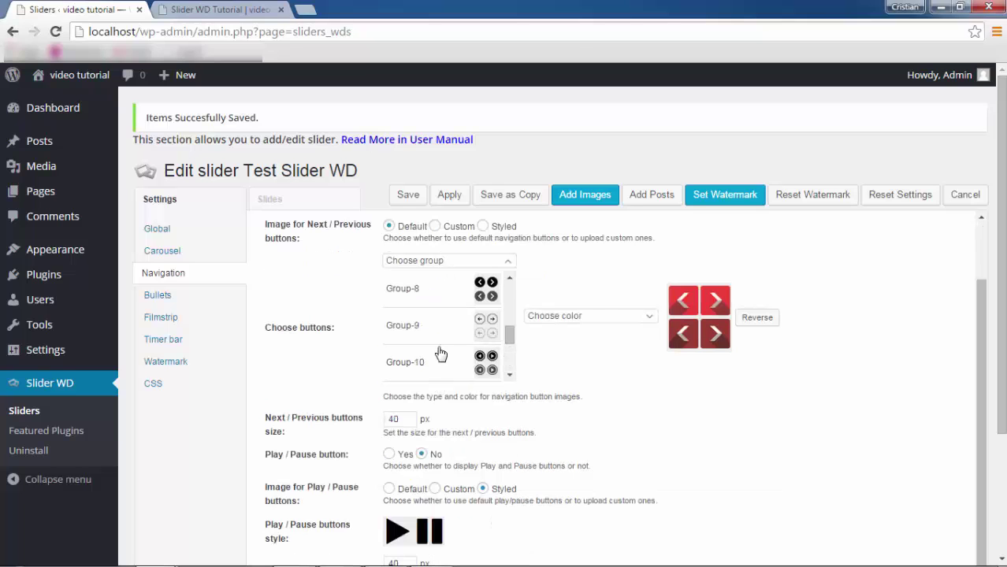
left_click(561, 283)
left_click(580, 319)
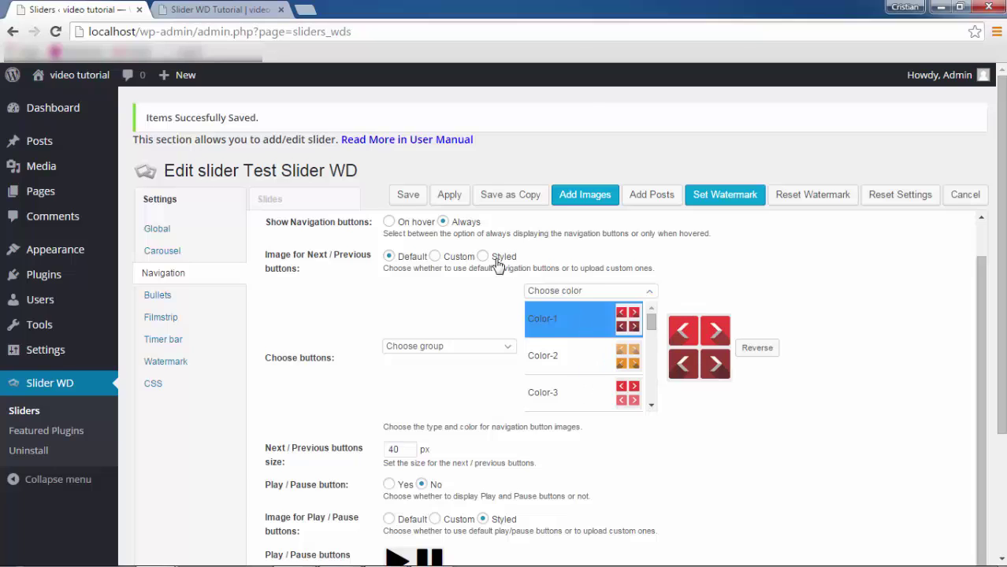
Try custom arrow images, cancel the upload, and return to Styled arrows.
left_click(434, 256)
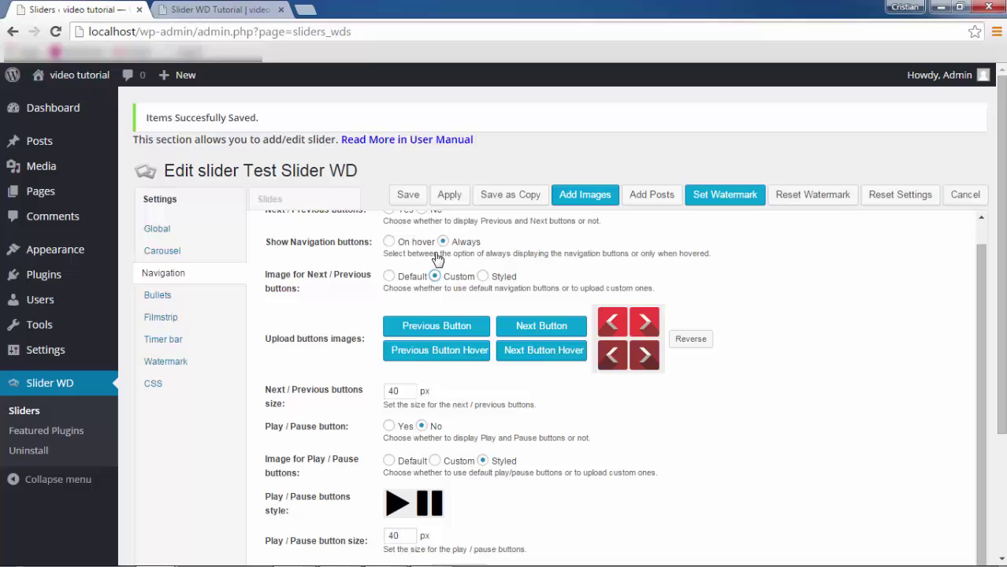
left_click(430, 332)
key("Escape")
left_click(482, 276)
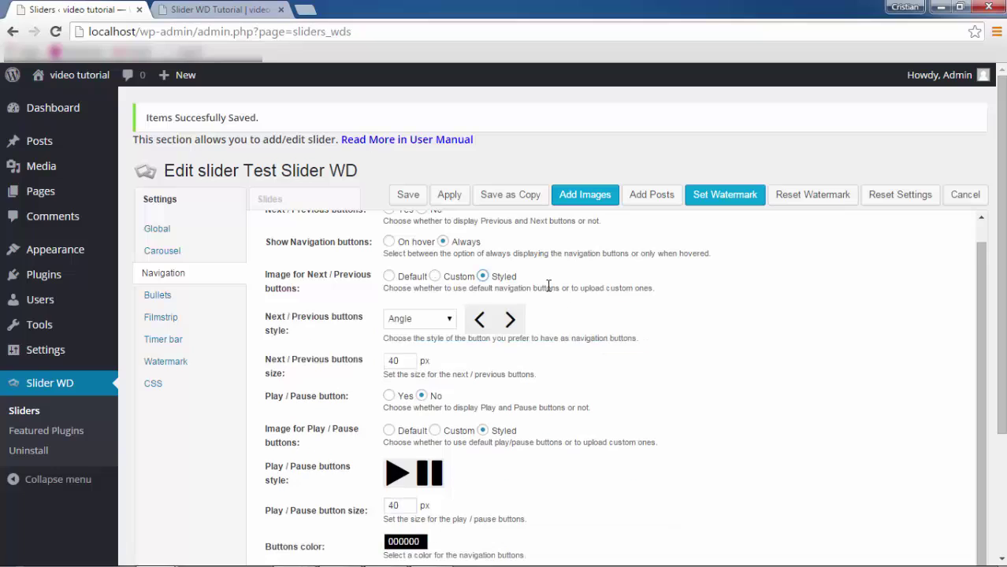
Try the Chevron and Double arrow styles, settle on Angle, and check the 40 px arrow size.
left_click(448, 320)
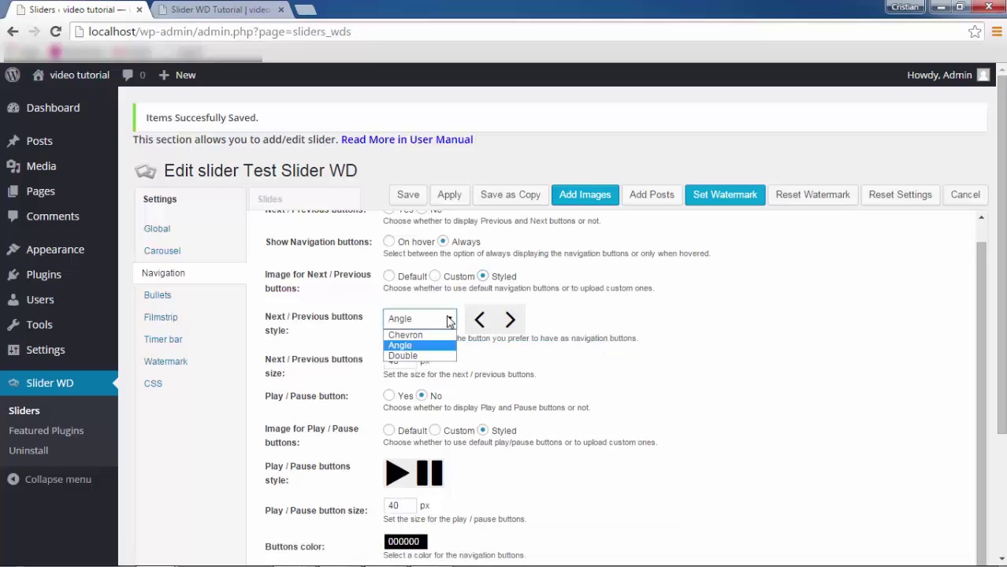
left_click(438, 335)
left_click(425, 319)
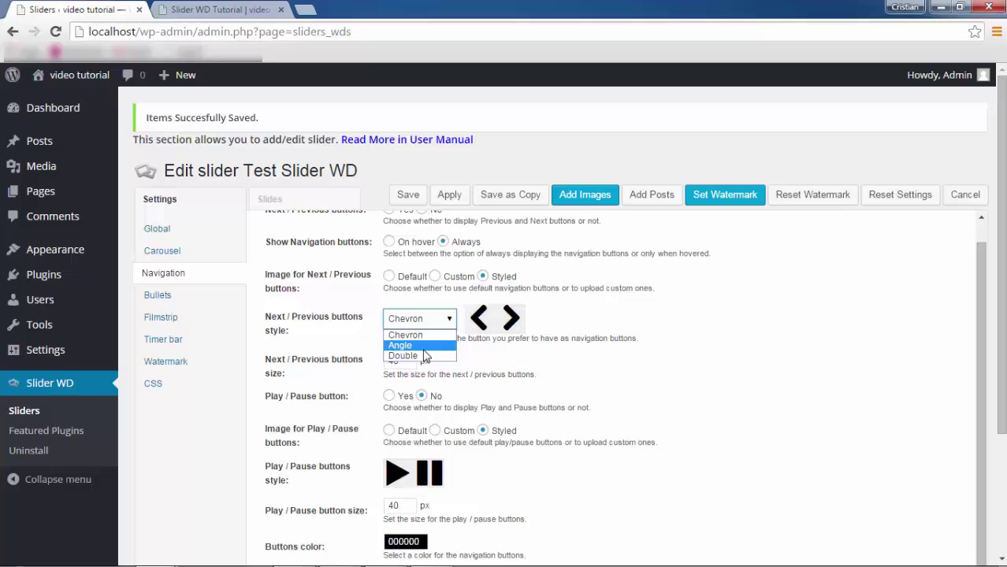
left_click(422, 356)
left_click(446, 318)
left_click(403, 345)
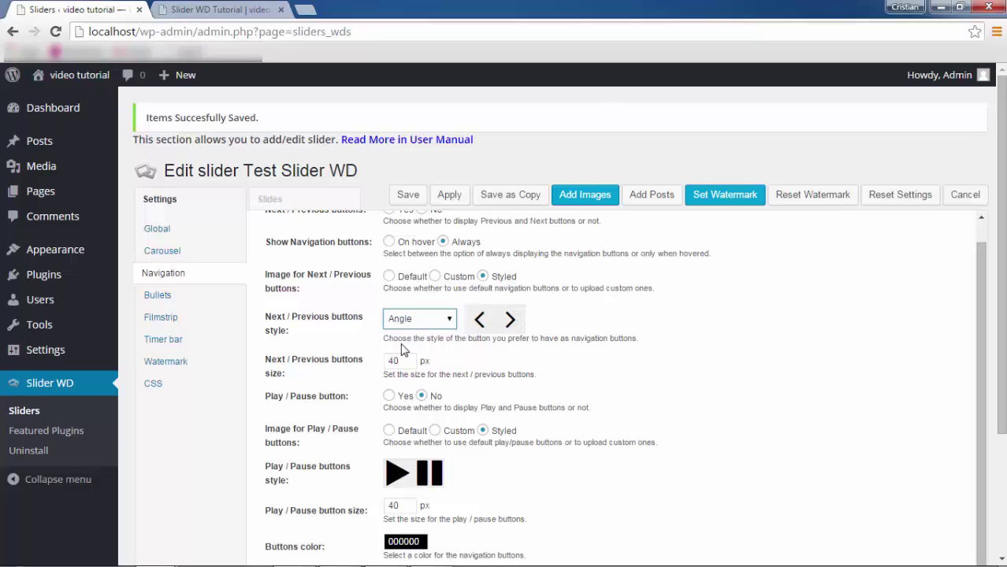
left_click(394, 360)
double_click(393, 360)
left_click(562, 360)
Turn on the play/pause button and, after trying default and custom images, make it Styled.
scroll(564, 351, "down", 1)
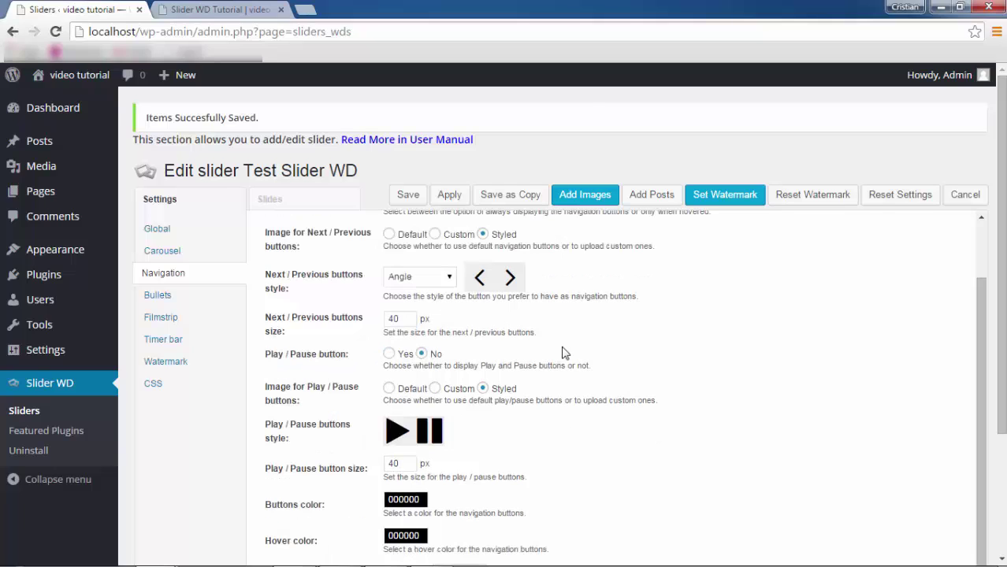
left_click(389, 355)
left_click(390, 389)
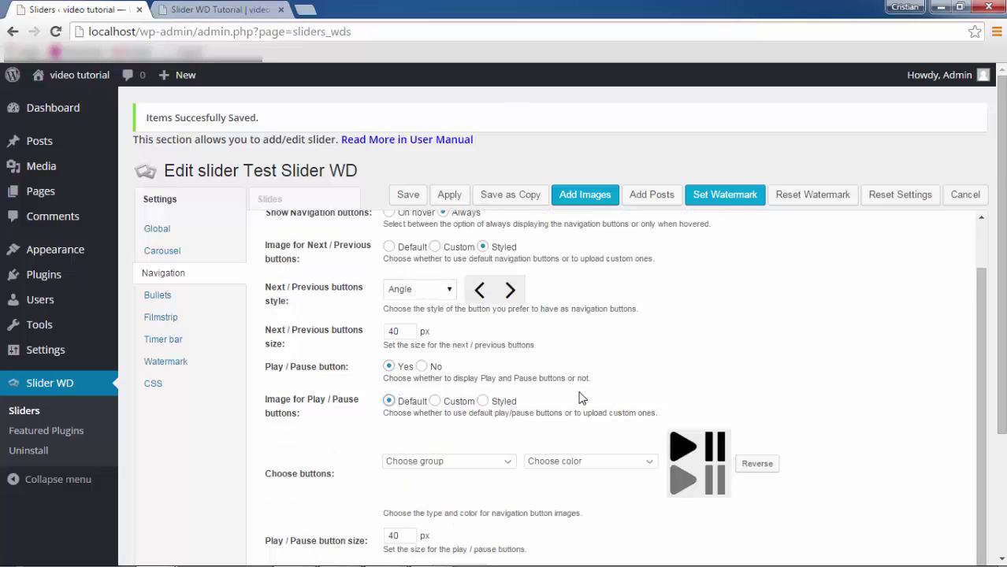
scroll(577, 398, "down", 2)
left_click(445, 315)
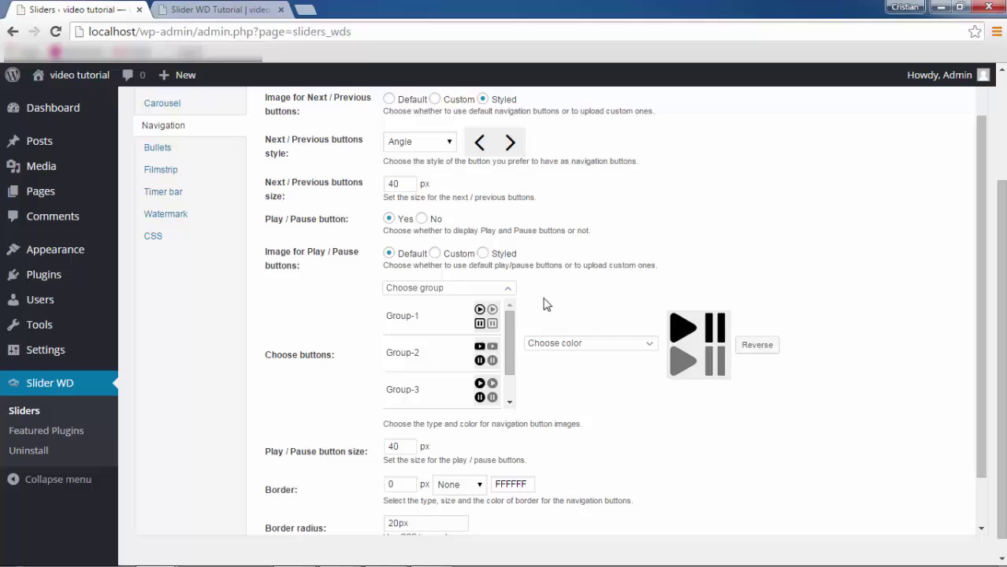
left_click(455, 300)
left_click(541, 321)
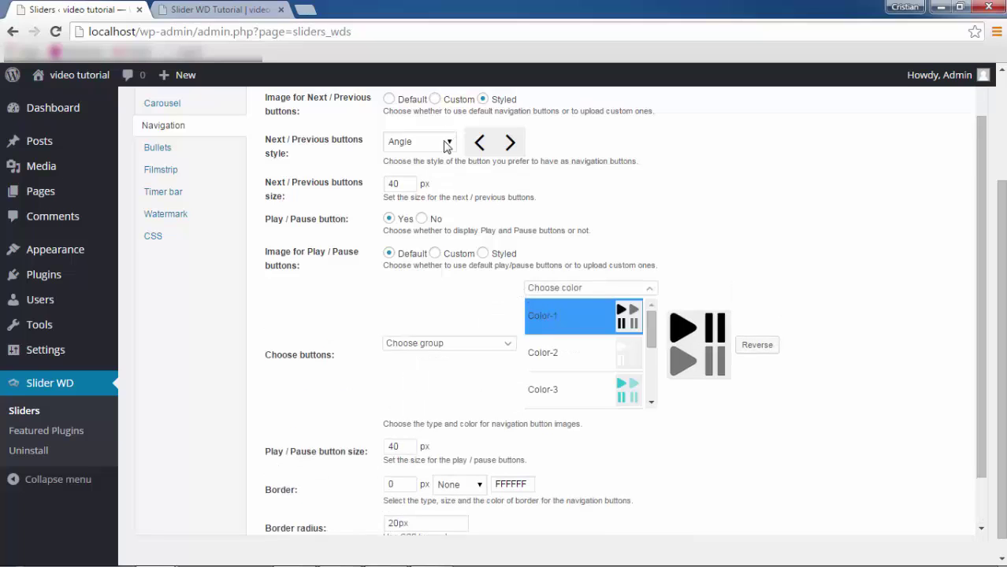
left_click(435, 253)
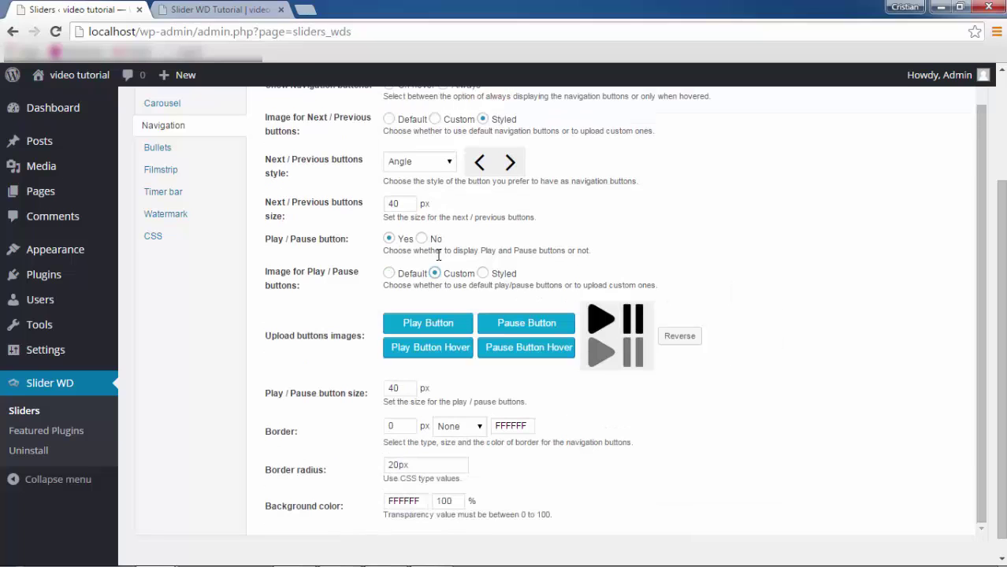
left_click(484, 275)
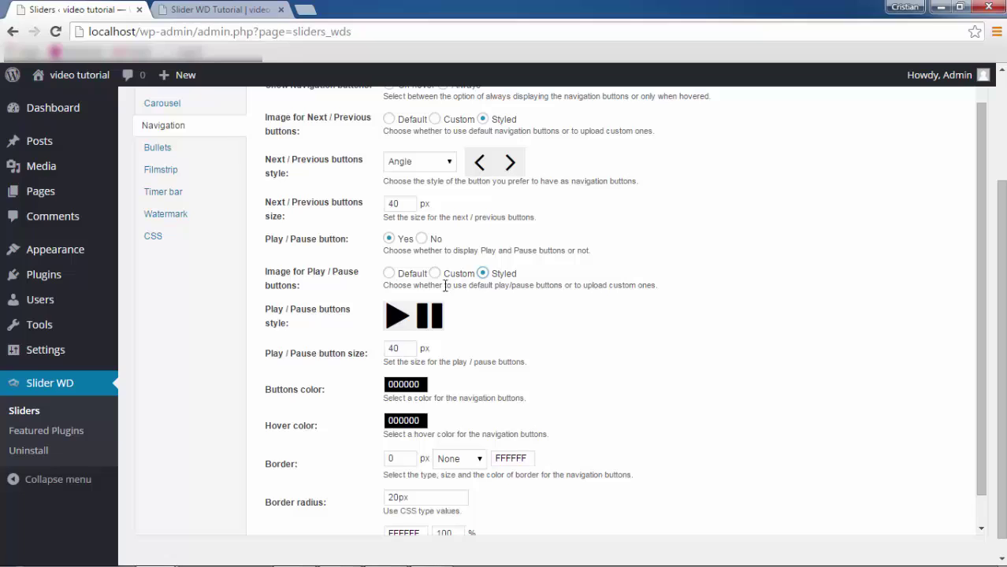
Set the buttons colour to green 2DE009 and the hover colour to pale green ABD9B1.
left_click_drag(389, 347, 409, 346)
left_click(403, 383)
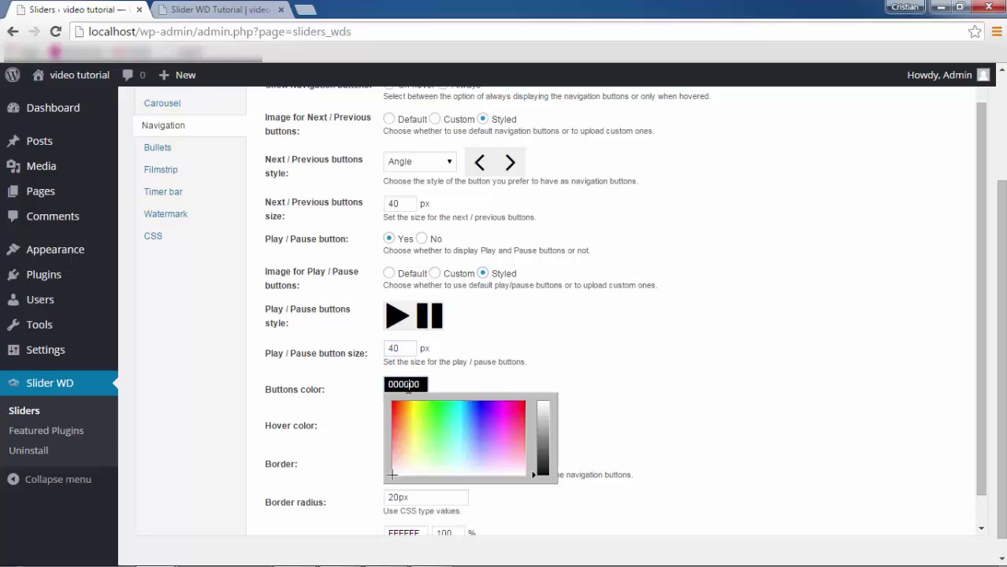
left_click(432, 404)
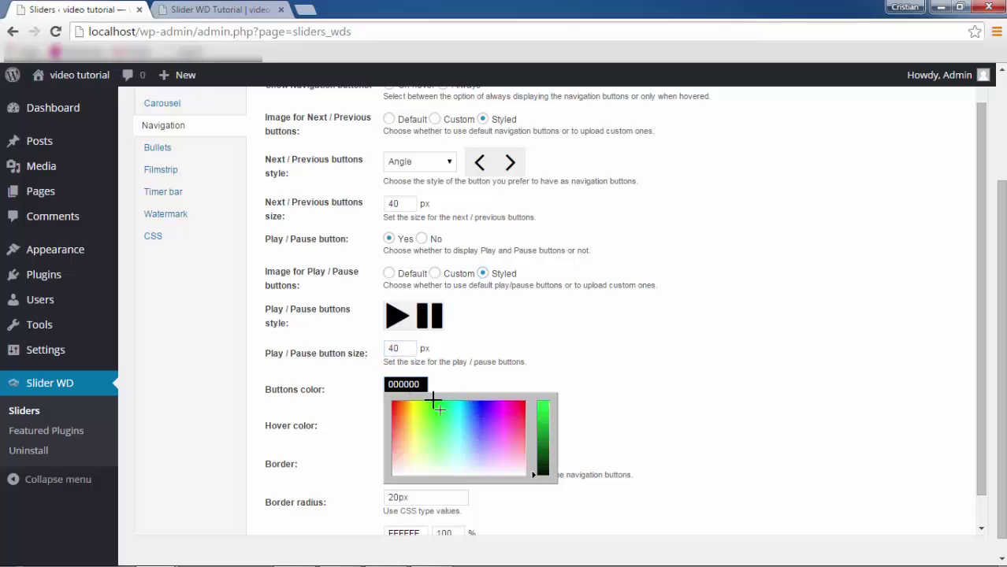
left_click(543, 416)
left_click(612, 392)
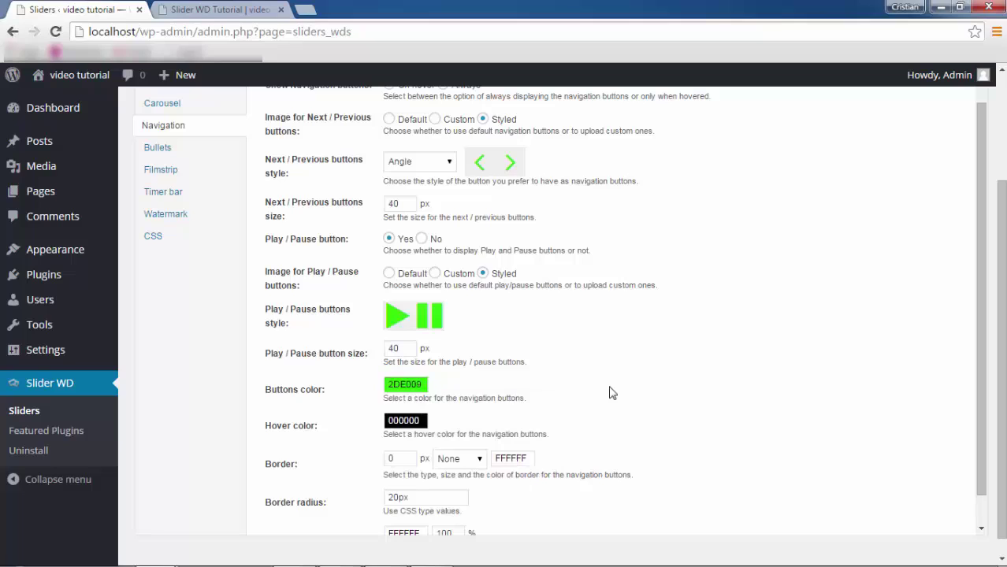
left_click(403, 420)
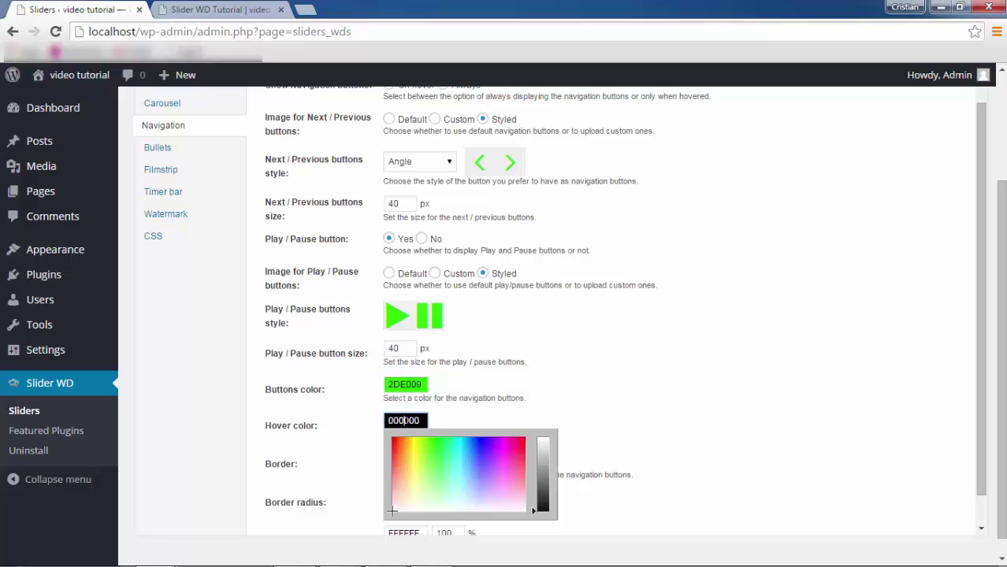
left_click_drag(432, 457, 439, 495)
left_click(592, 442)
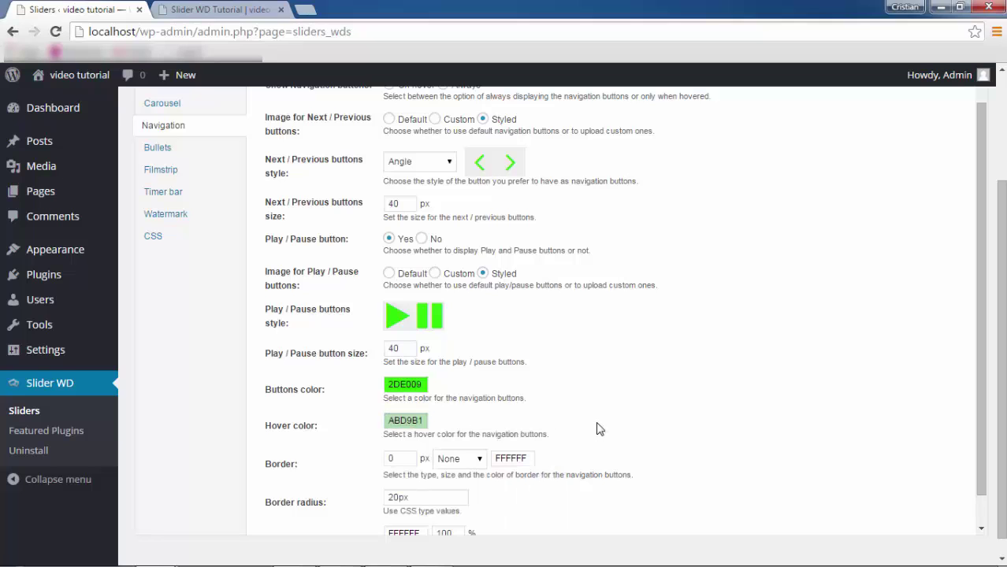
scroll(597, 428, "up", 2)
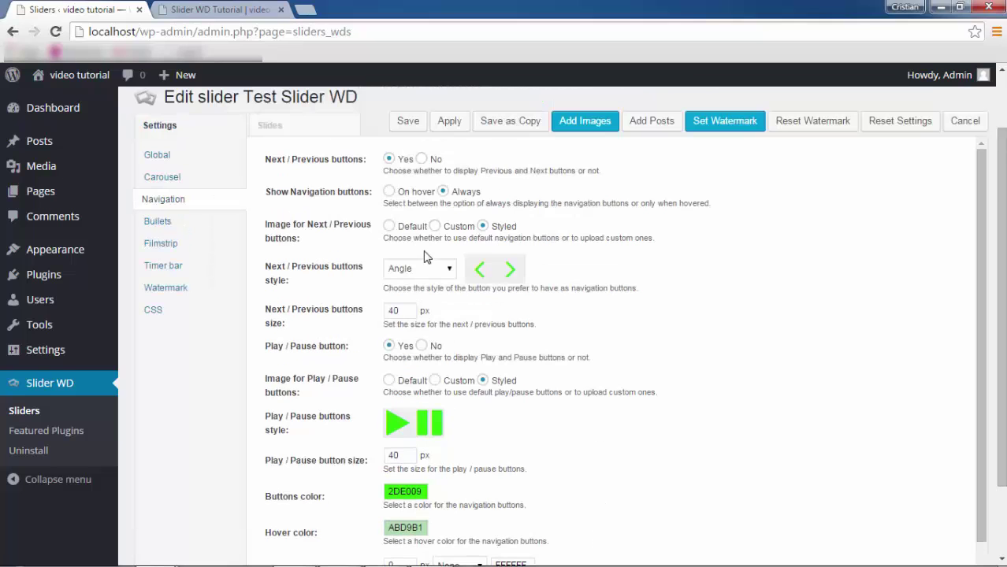
left_click(389, 227)
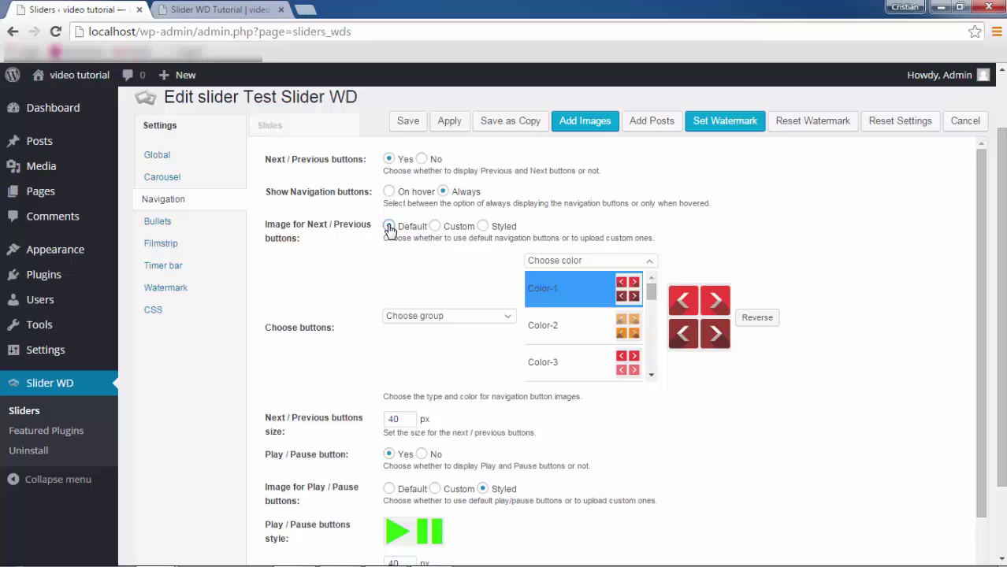
left_click(430, 318)
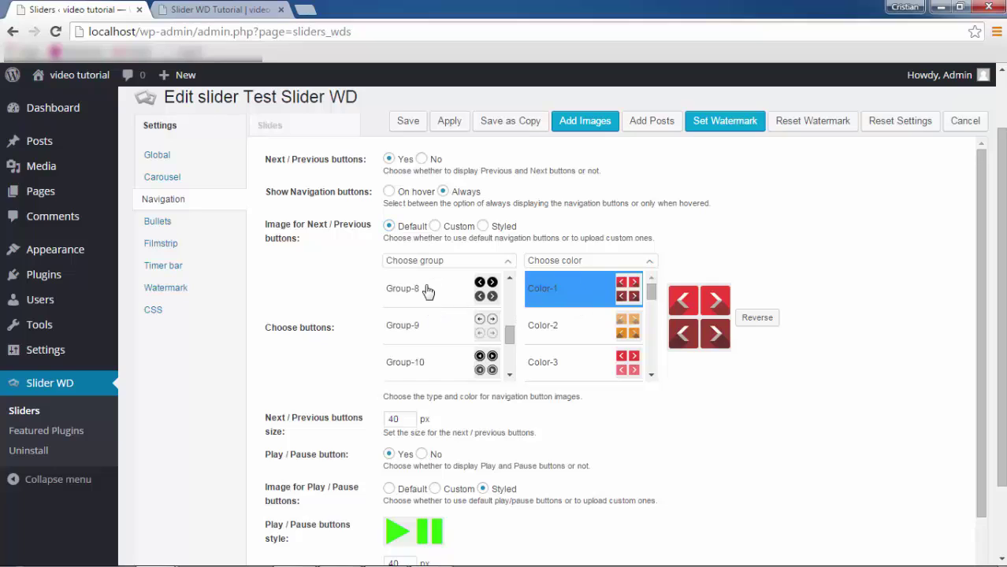
left_click(758, 326)
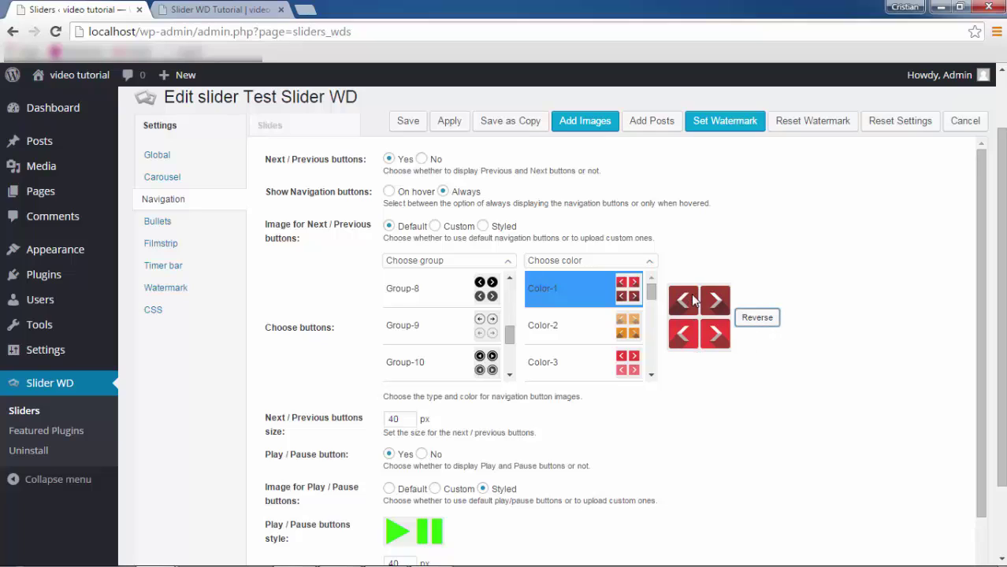
left_click(760, 326)
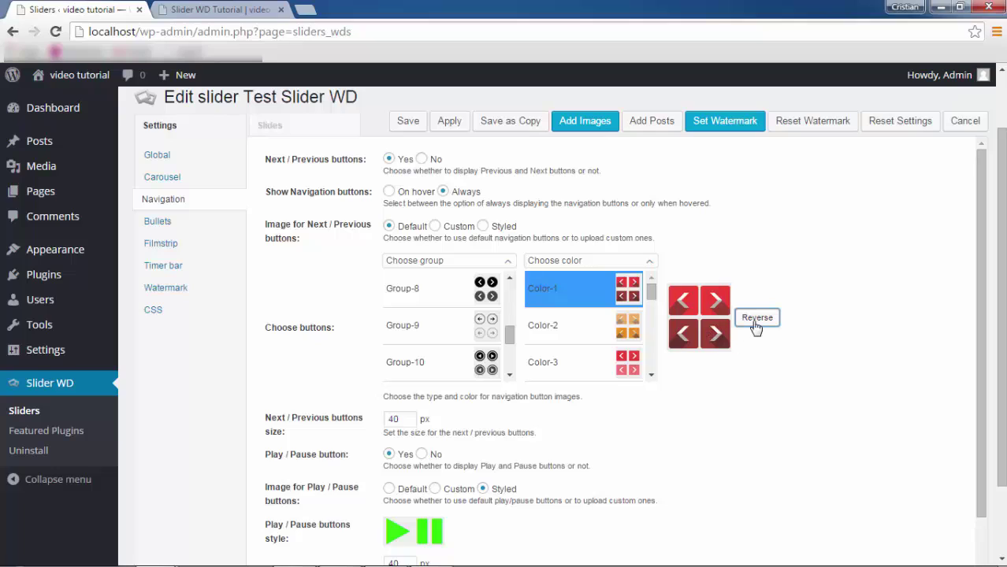
left_click(754, 329)
left_click(754, 327)
left_click(483, 226)
Keep the navigation buttons at no border, 0 width and 20px radius, then view the front-end page.
scroll(464, 411, "down", 3)
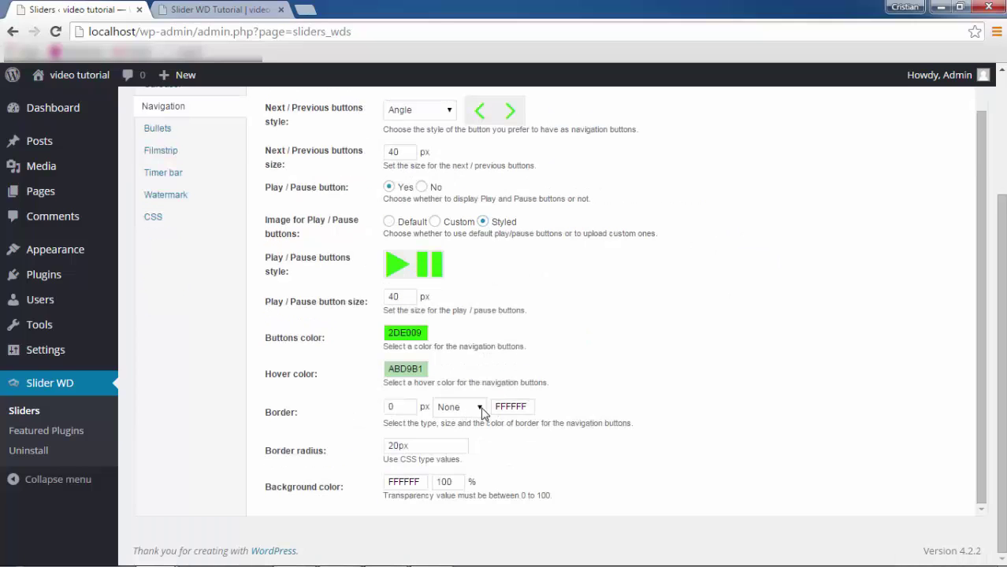
left_click(459, 408)
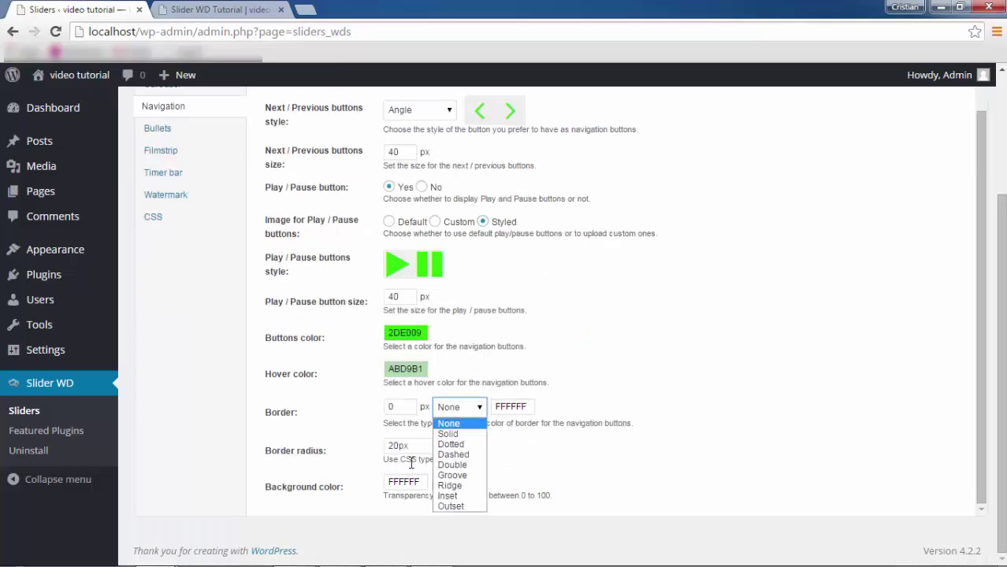
left_click(396, 407)
left_click(398, 406)
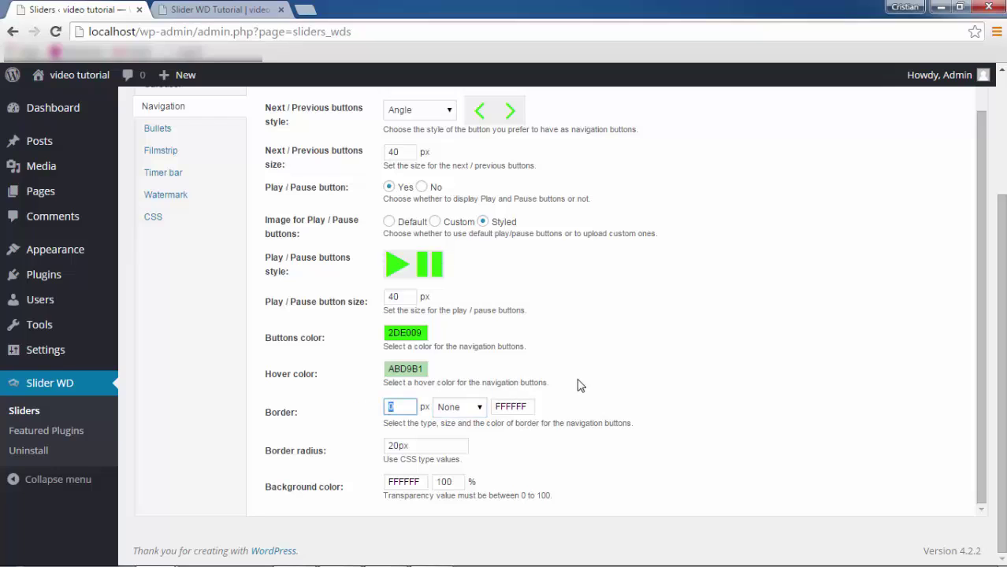
double_click(410, 446)
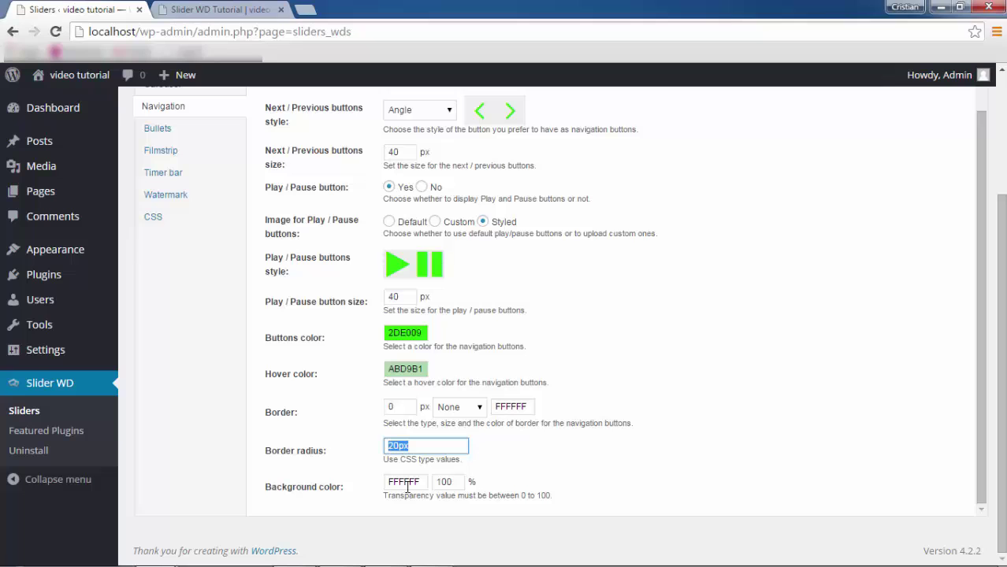
left_click_drag(430, 481, 510, 514)
left_click(464, 481)
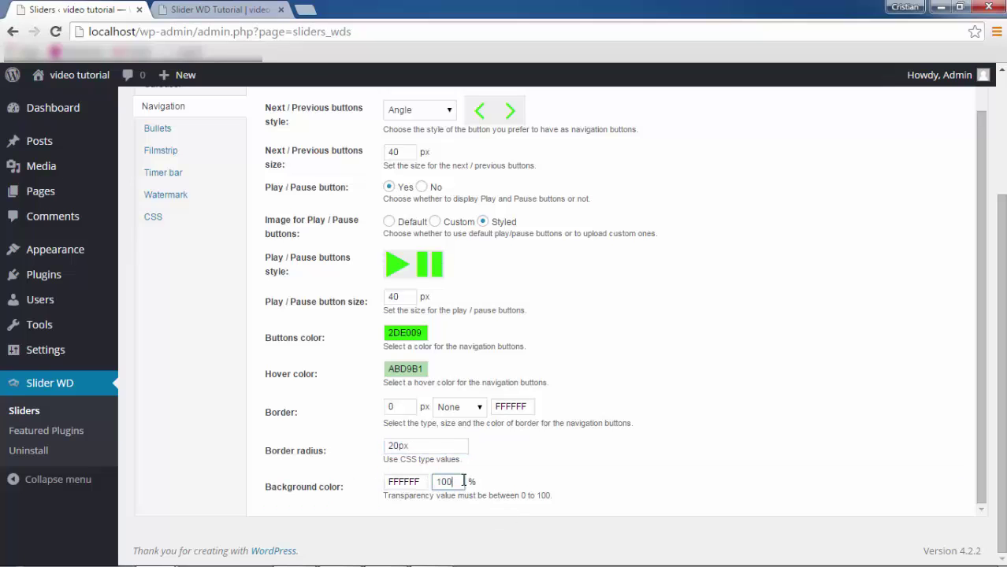
scroll(592, 352, "up", 3)
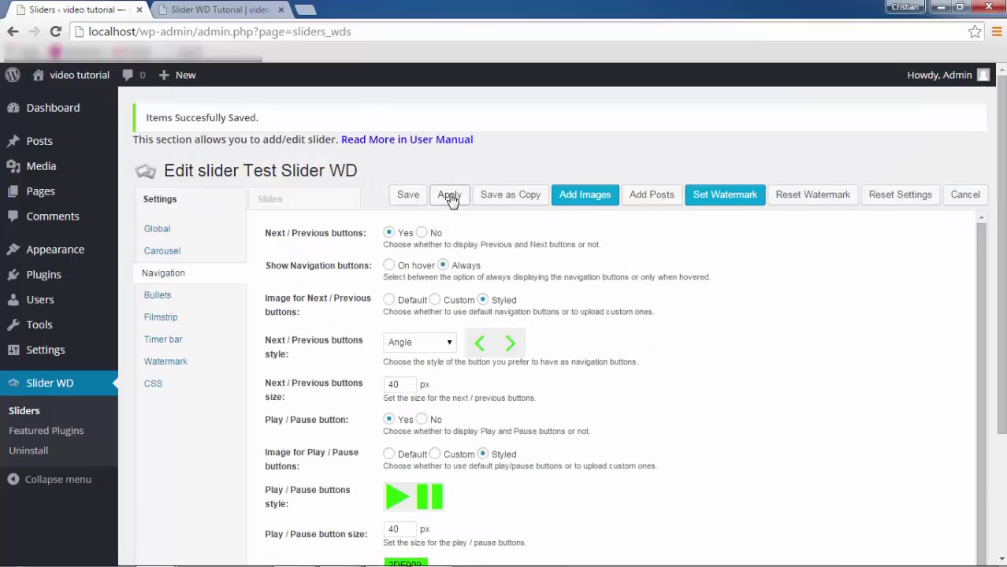
left_click(236, 9)
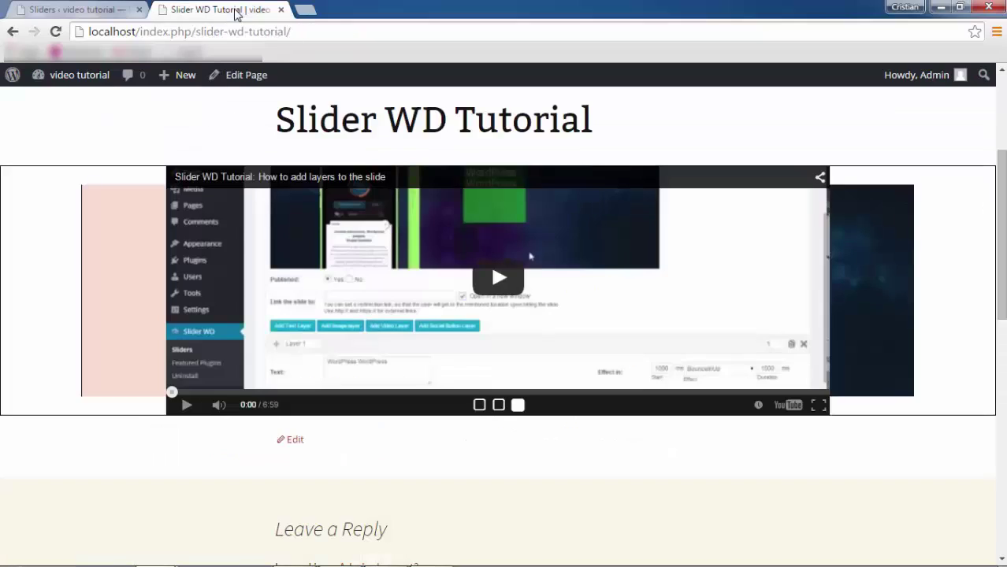
Reload the tutorial page and advance the slider three slides with the green next arrow.
left_click(55, 31)
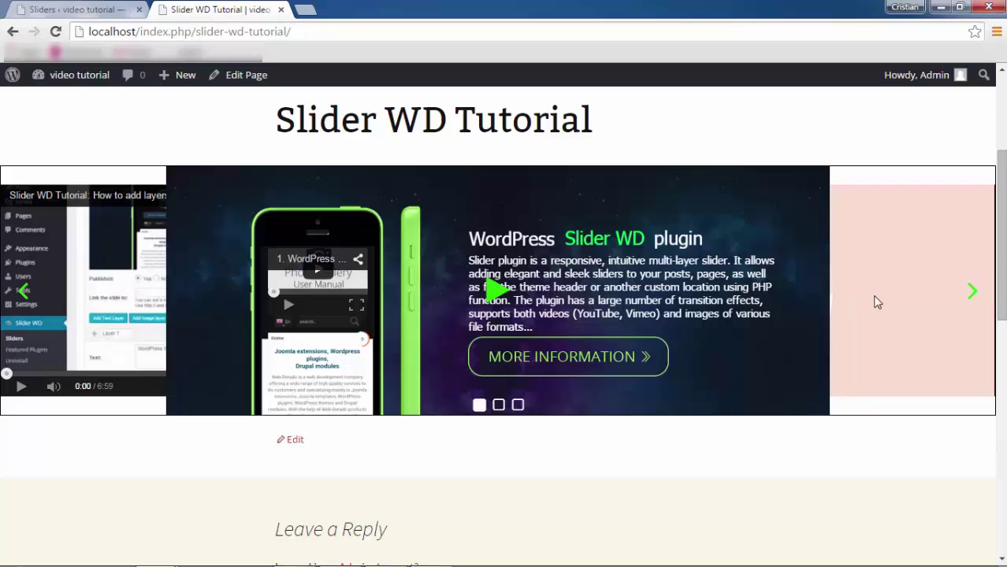
left_click(975, 296)
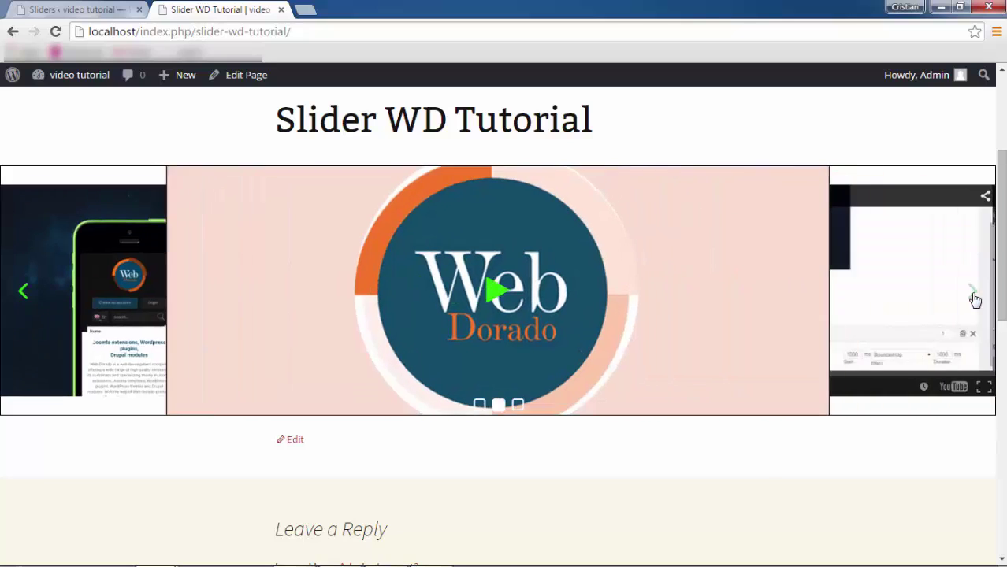
left_click(973, 297)
left_click(970, 291)
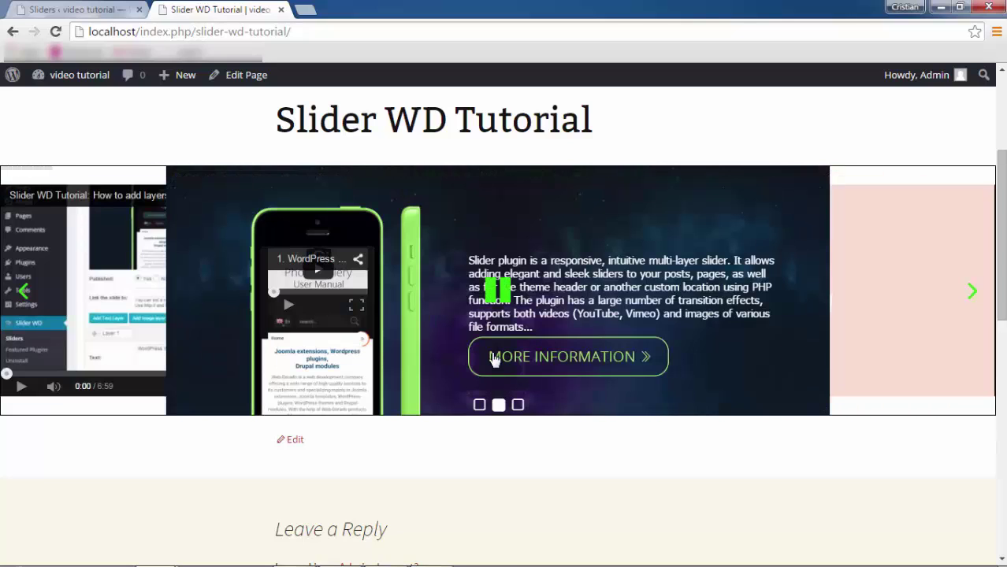
Pause and resume the slideshow, then return to the slider's Bullets settings.
left_click(496, 292)
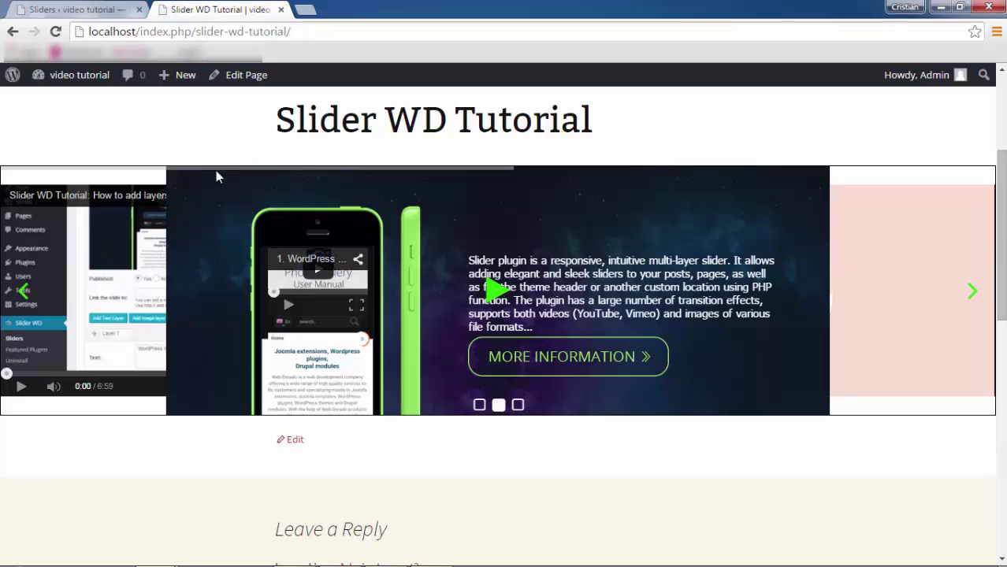
left_click(496, 291)
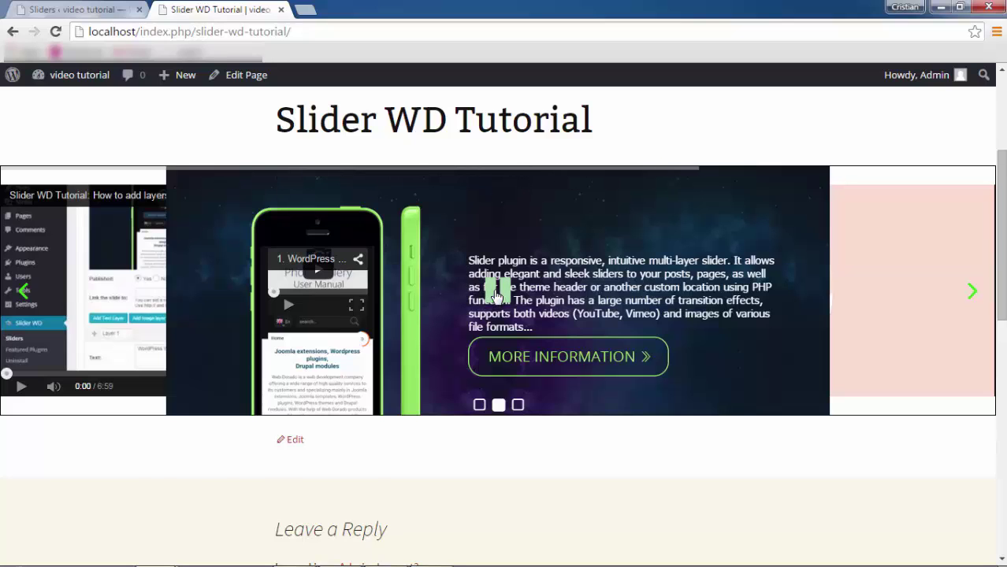
left_click(71, 9)
left_click(158, 296)
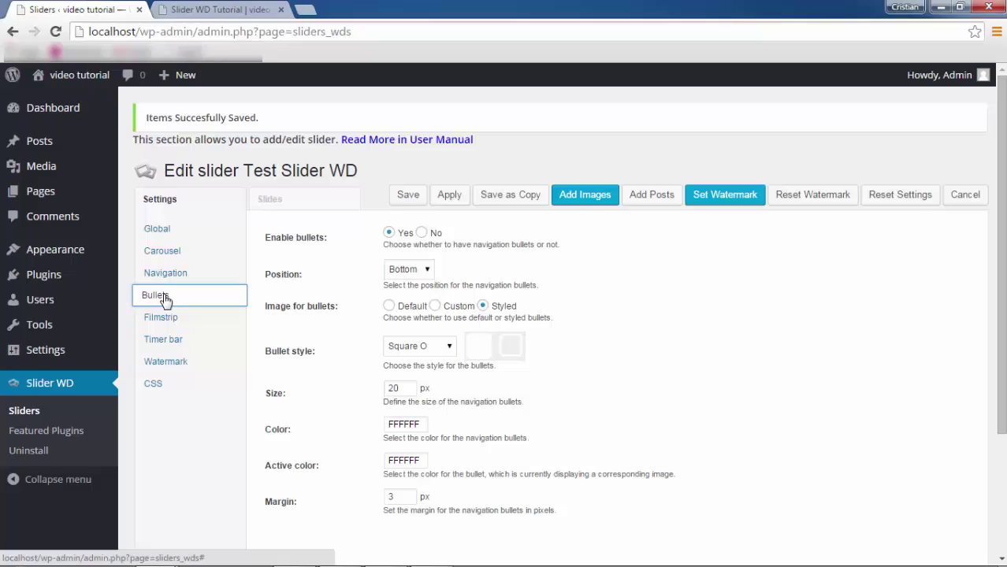
Keep the bullets at Bottom and, after trying default and custom images, make them Styled.
left_click(423, 271)
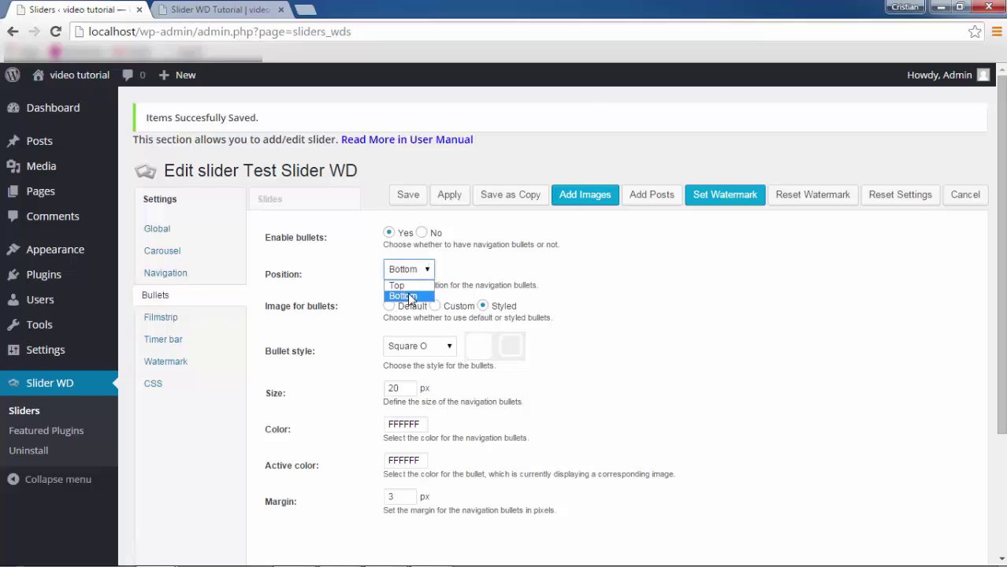
left_click(499, 271)
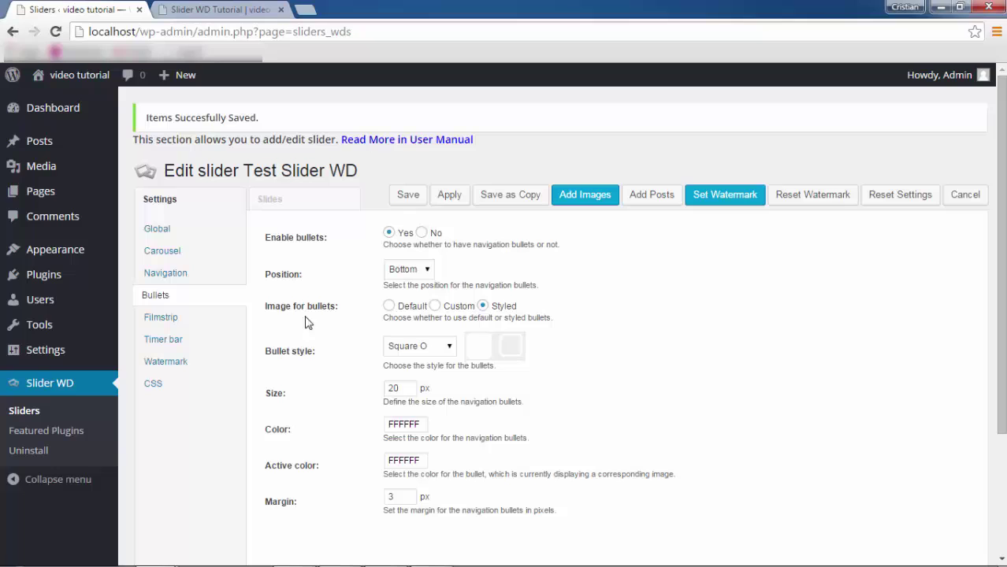
left_click(388, 306)
left_click(447, 349)
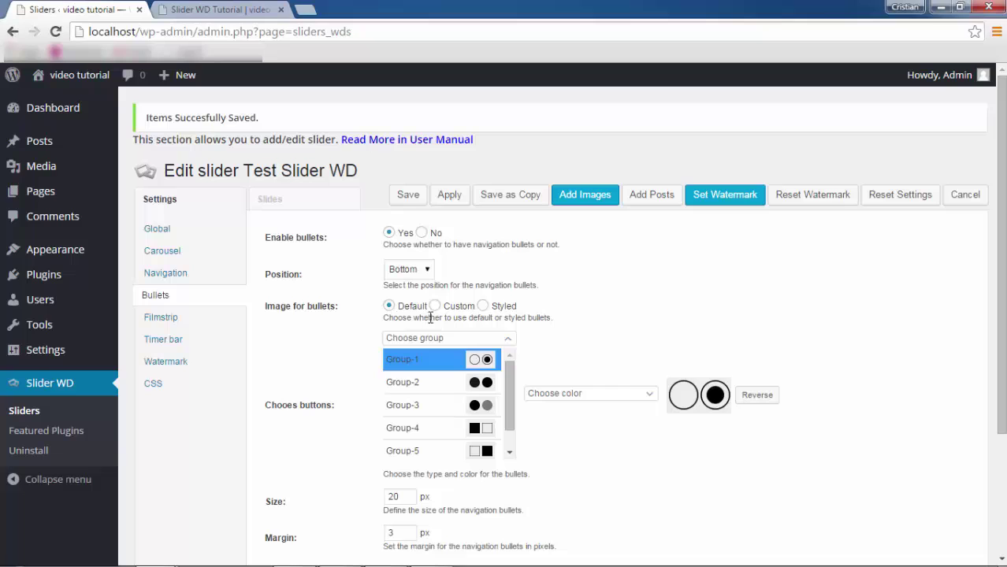
left_click(586, 394)
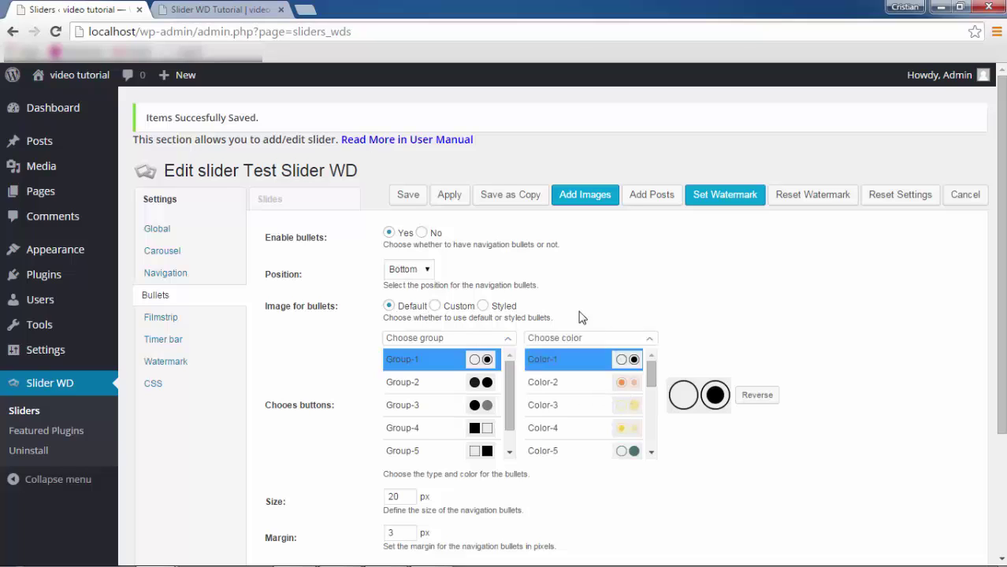
left_click(436, 339)
left_click(569, 344)
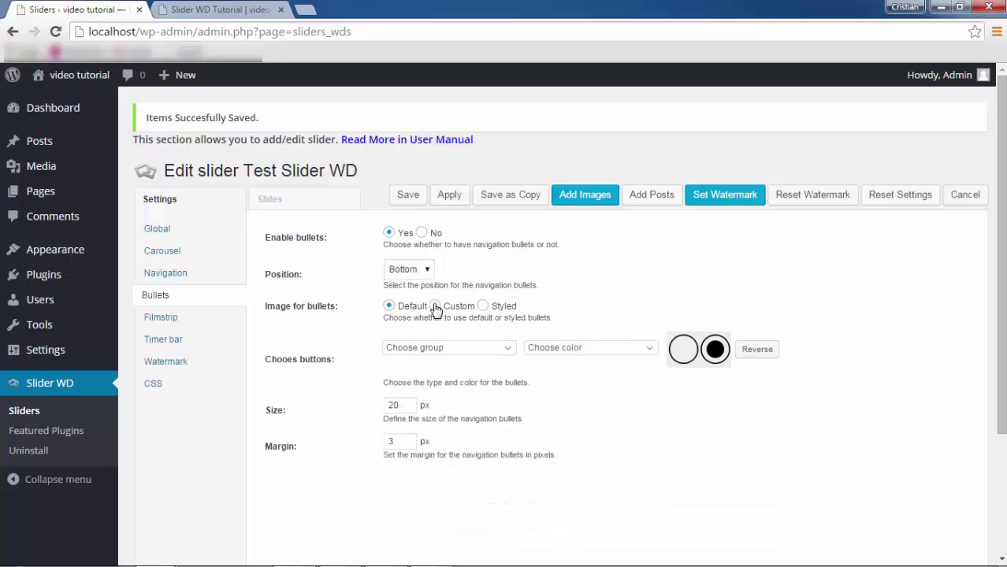
left_click(436, 306)
left_click(485, 308)
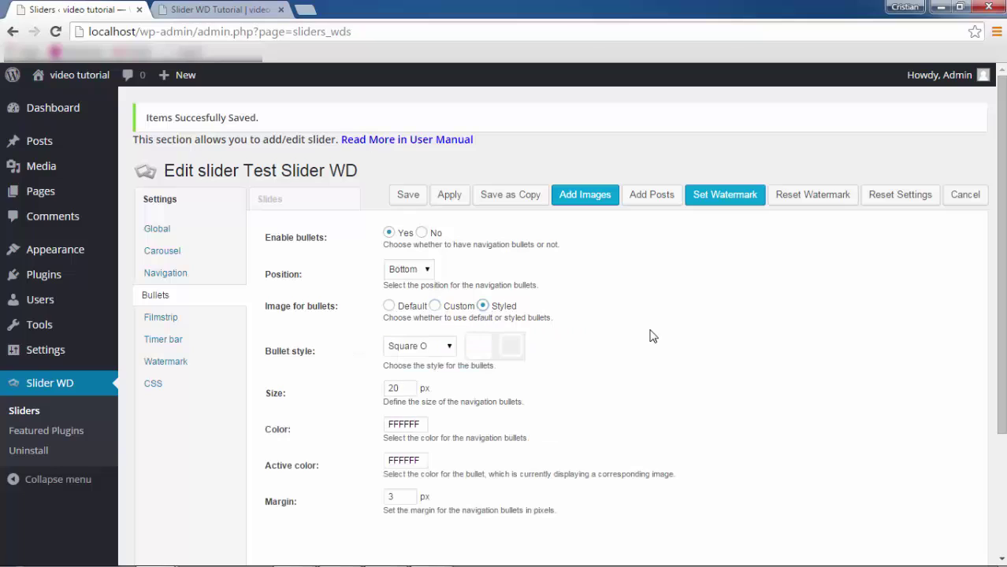
Choose the Circle O bullet style and set the bullet colour to green 29FF54.
left_click(450, 346)
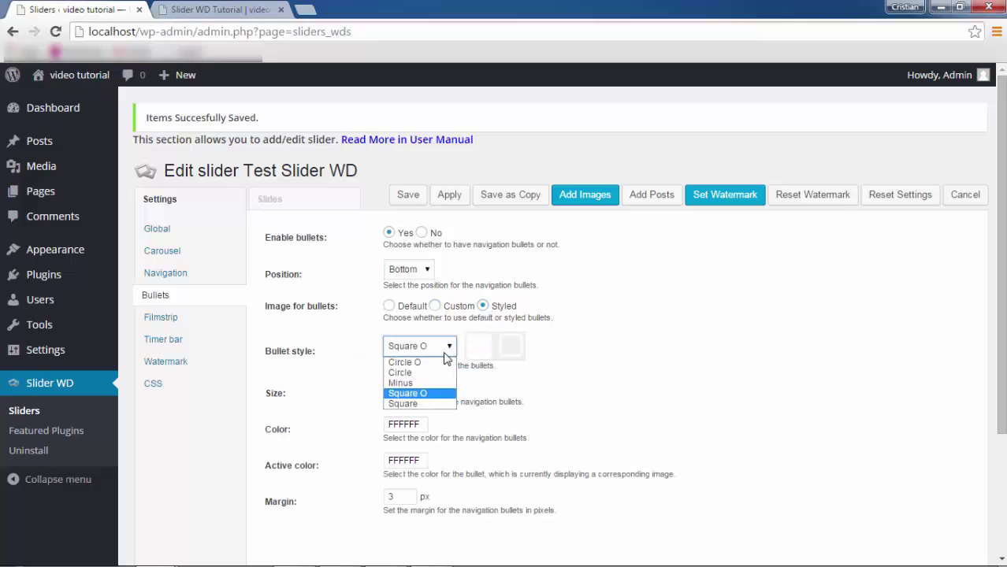
left_click(433, 362)
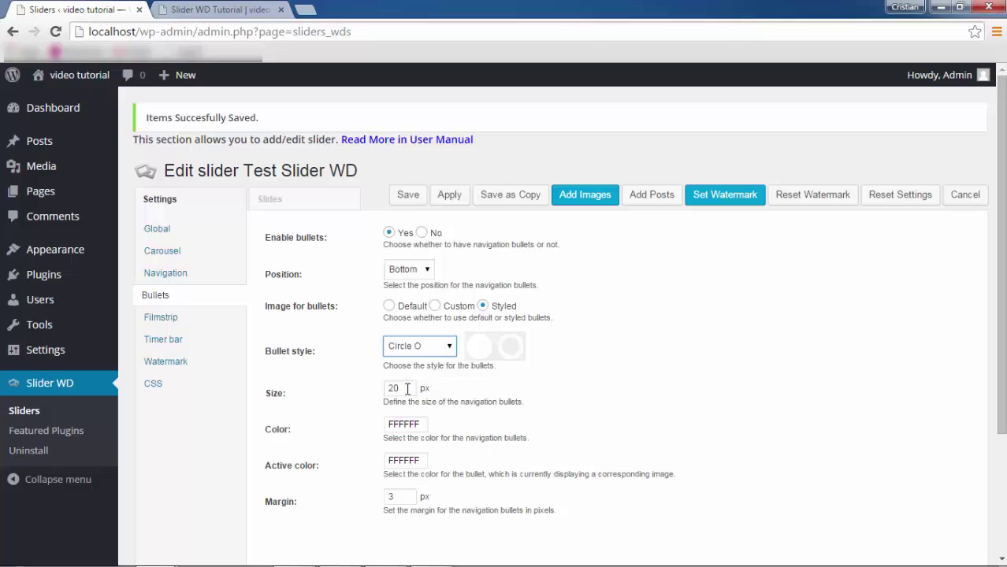
left_click(480, 394)
scroll(532, 356, "down", 1)
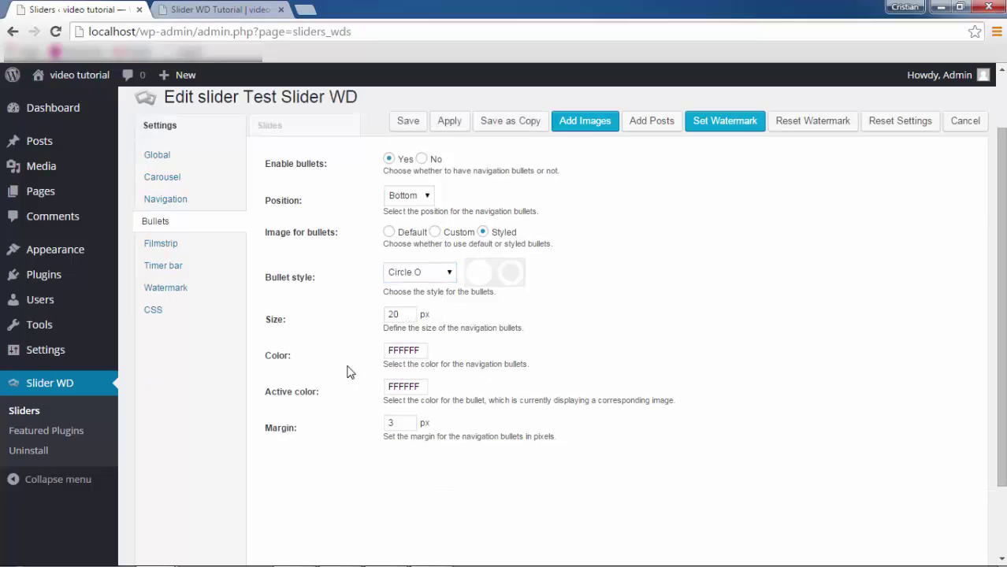
left_click(421, 350)
left_click(440, 379)
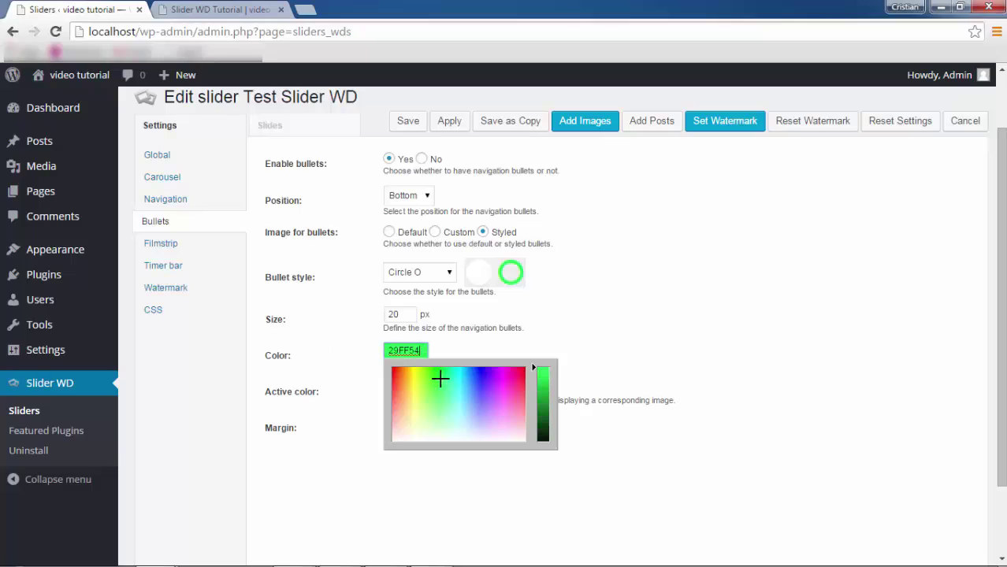
left_click(620, 344)
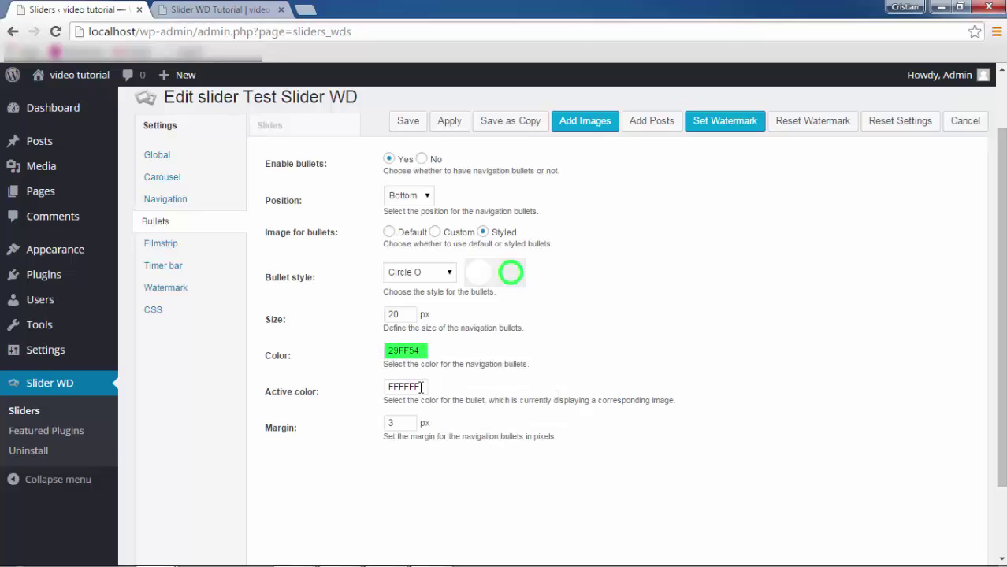
Set the active bullet colour to CCFF24 and the margin to 5, then apply and view the tutorial page.
left_click_drag(422, 387, 363, 391)
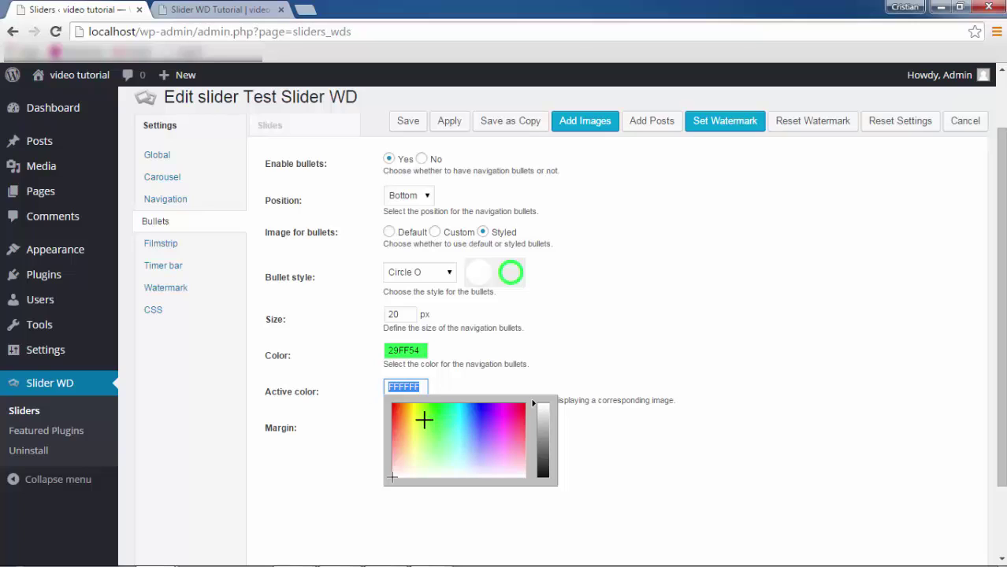
left_click(418, 413)
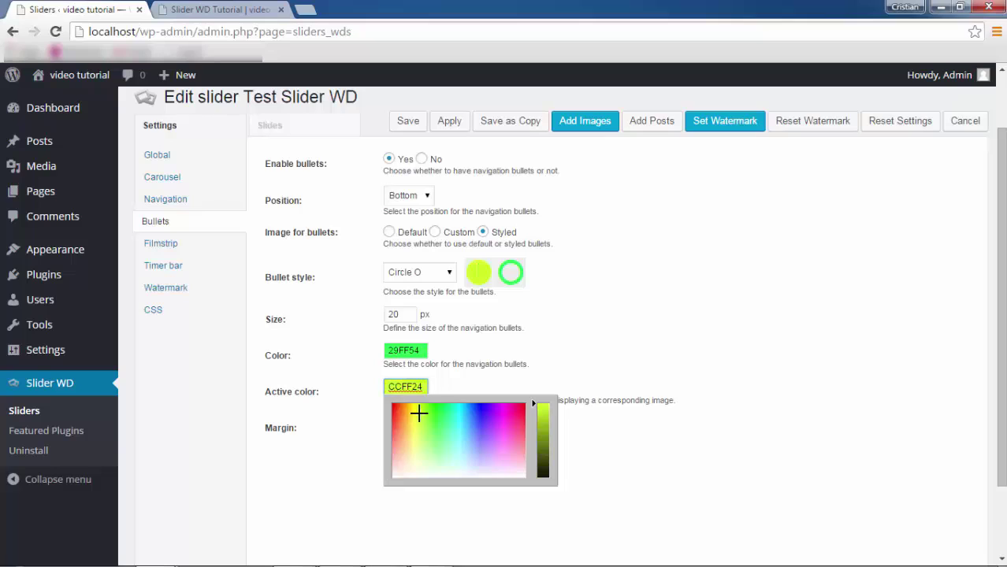
left_click(569, 325)
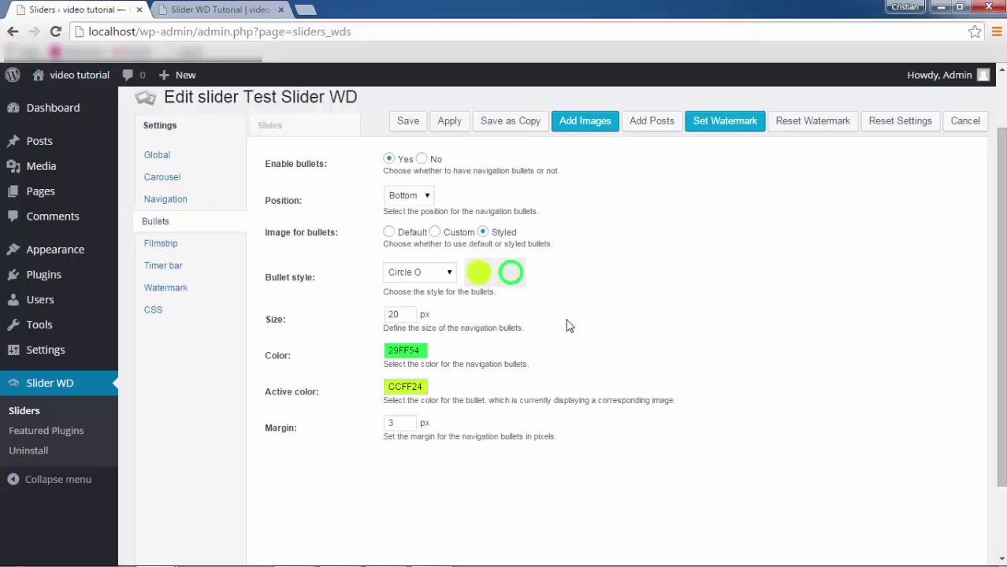
left_click_drag(410, 423, 360, 427)
type("5")
left_click(449, 123)
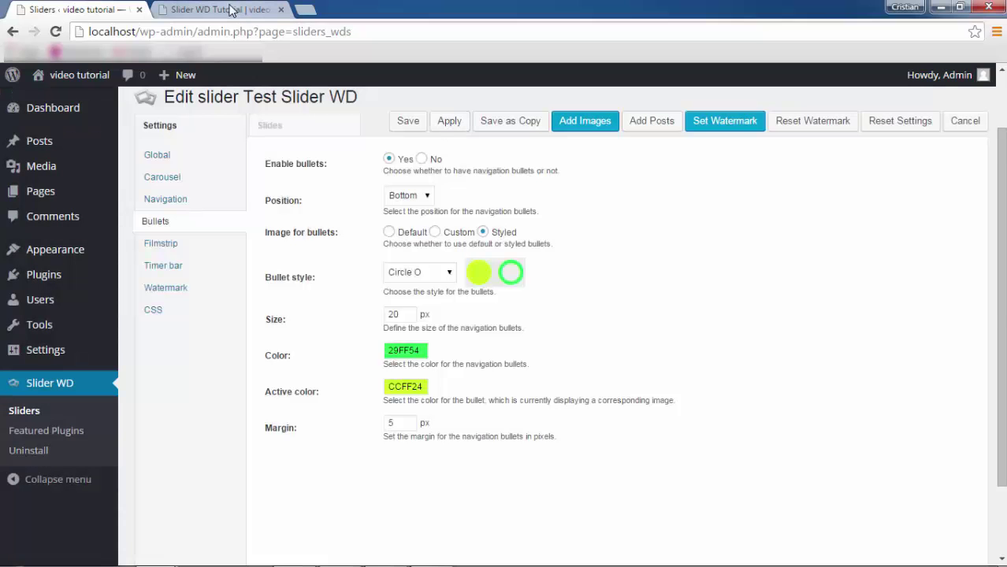
left_click(228, 16)
Reload the tutorial page, jump to slides two and three with the new bullets, then return to settings.
left_click(55, 31)
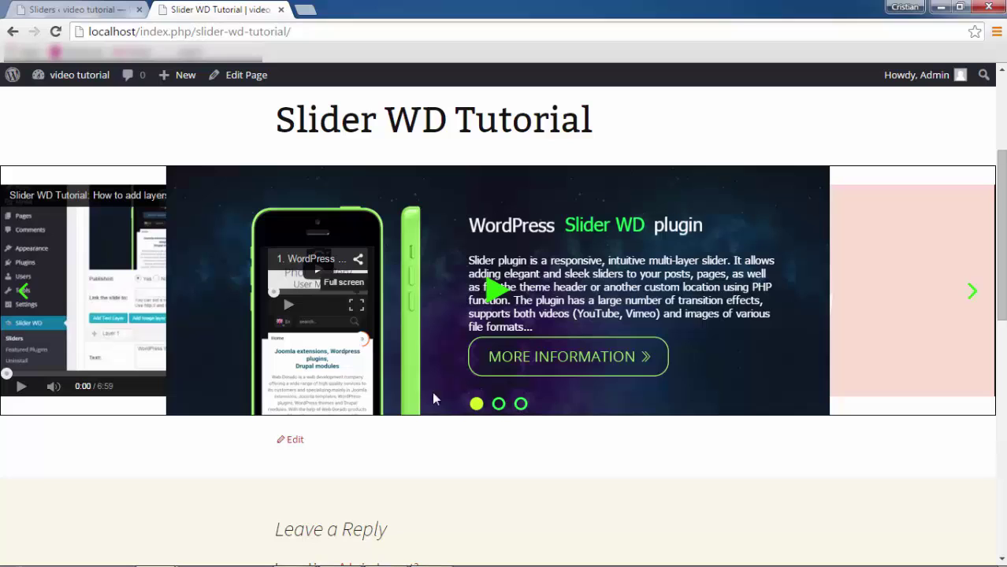
left_click(498, 409)
left_click(521, 405)
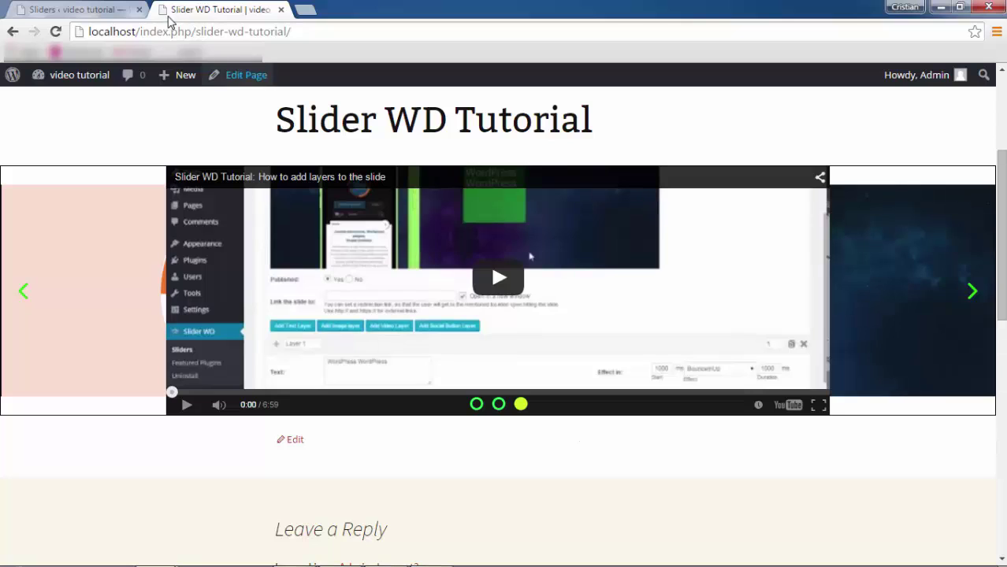
left_click(100, 11)
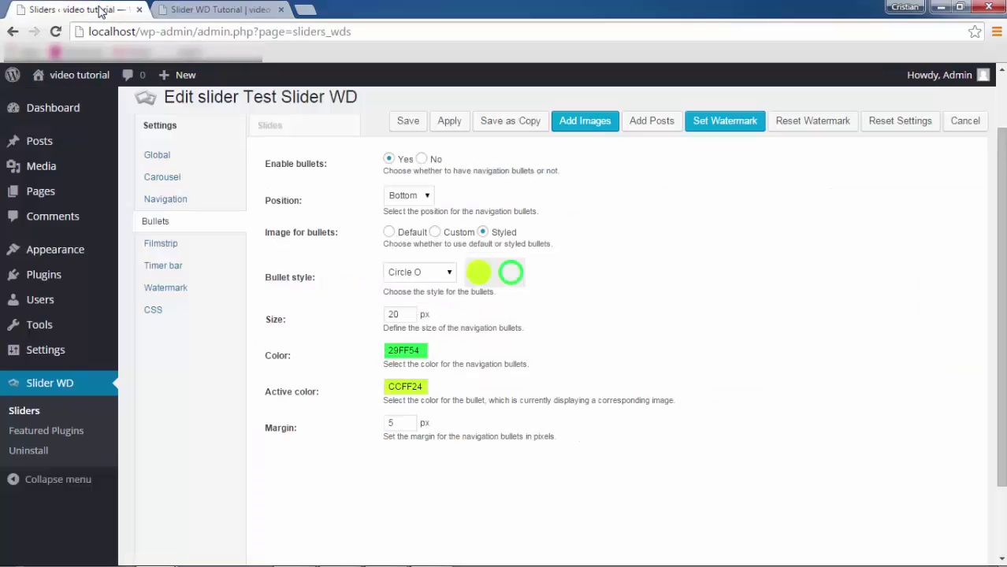
Set Enable filmstrip to Yes in the Filmstrip settings, apply, and switch to the tutorial page.
left_click(160, 245)
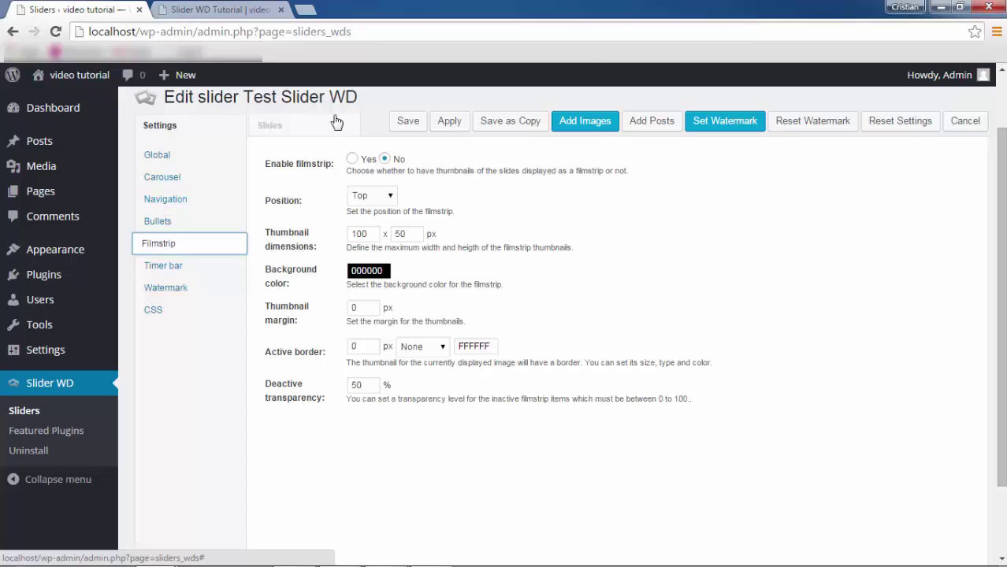
left_click(351, 158)
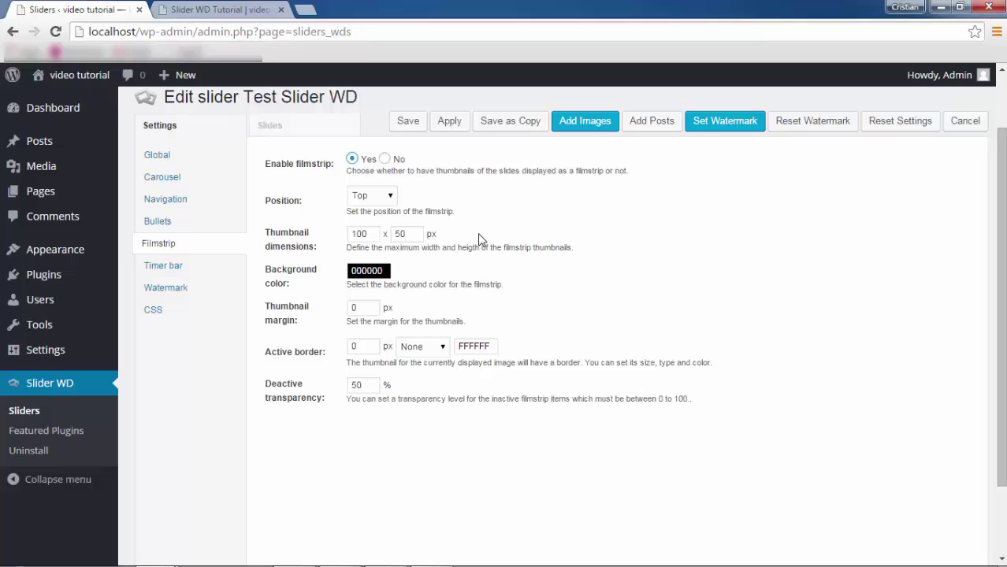
left_click(450, 126)
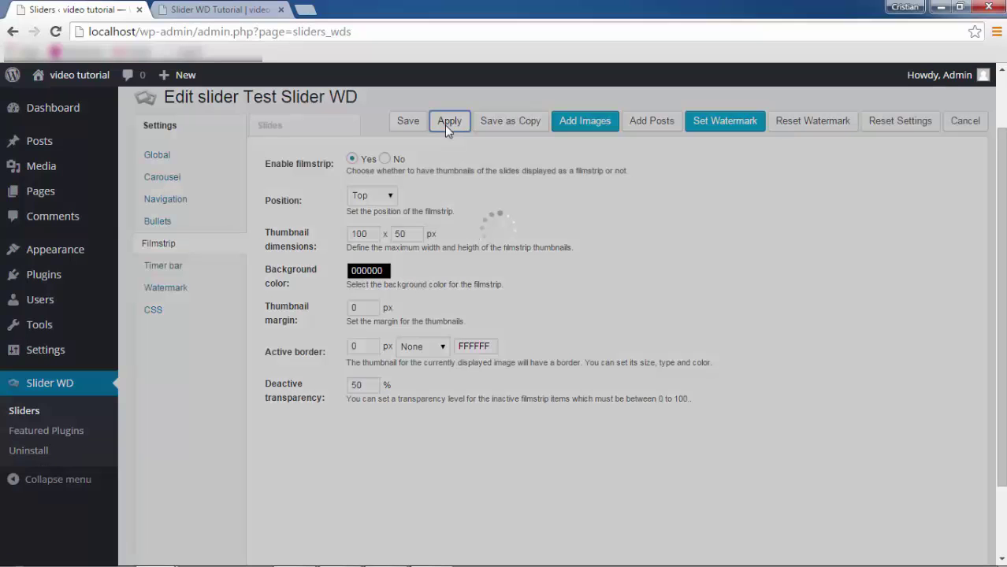
left_click(232, 11)
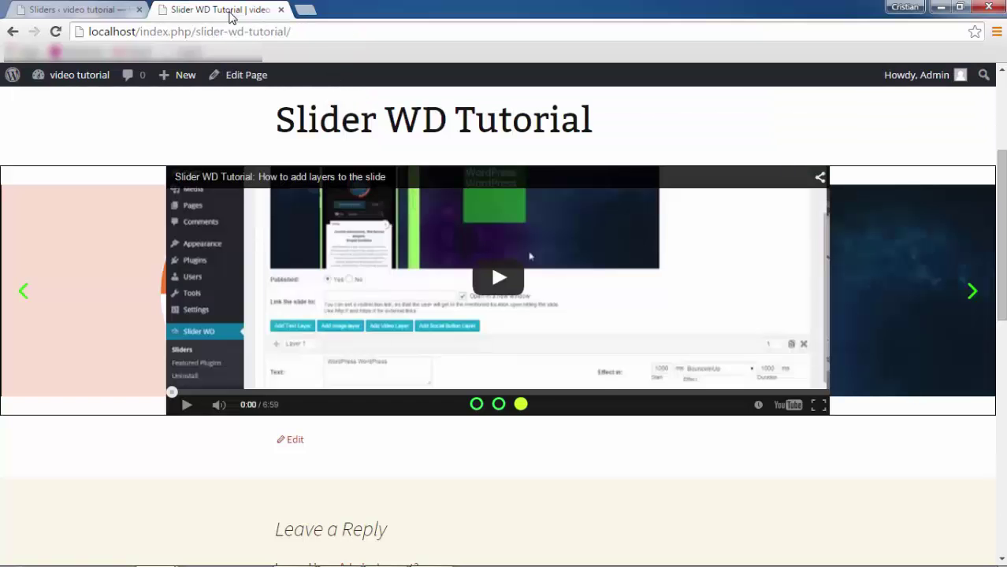
Reload the tutorial page and flip between slides using the top filmstrip thumbnails.
left_click(57, 32)
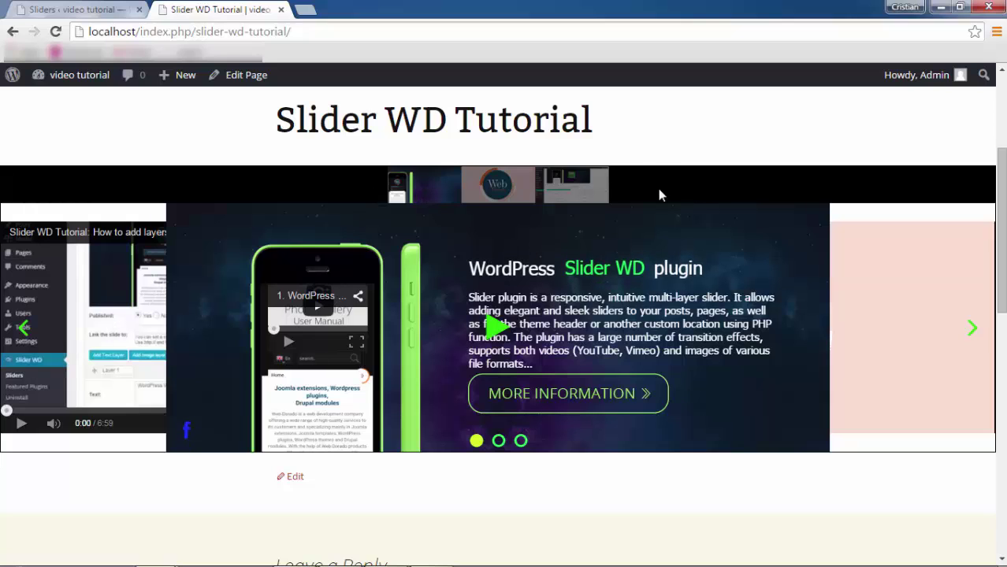
left_click(495, 186)
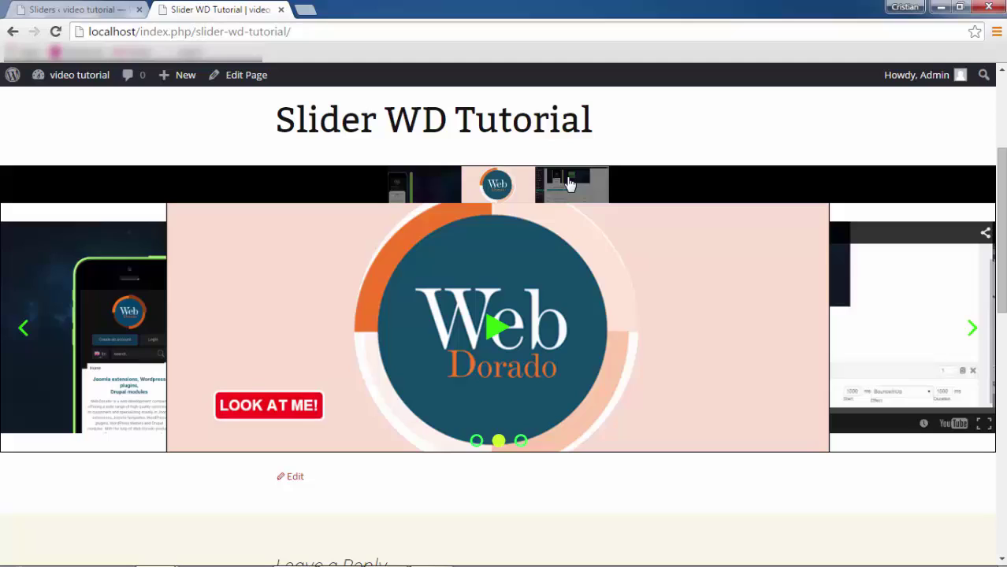
left_click(570, 185)
left_click(427, 180)
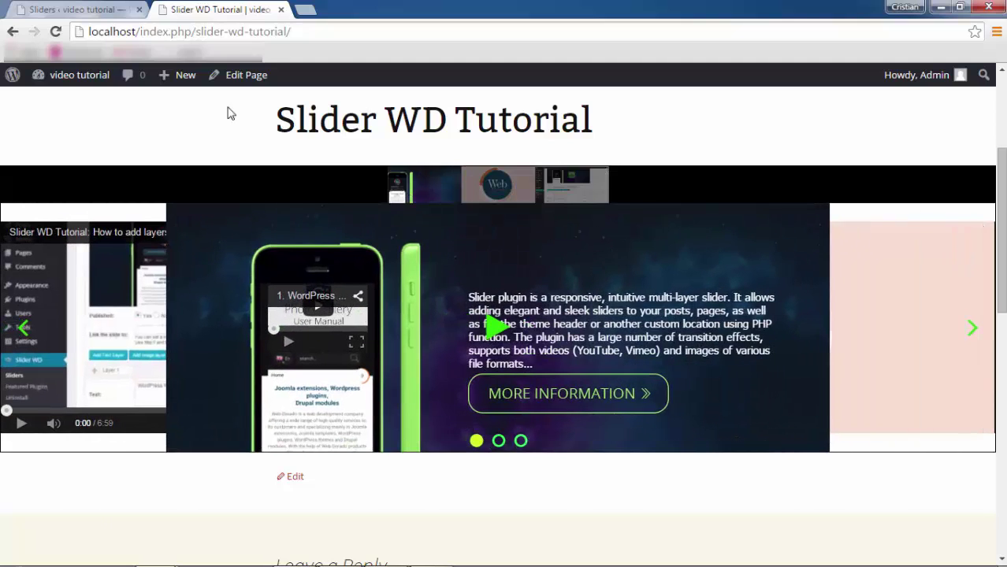
left_click(106, 13)
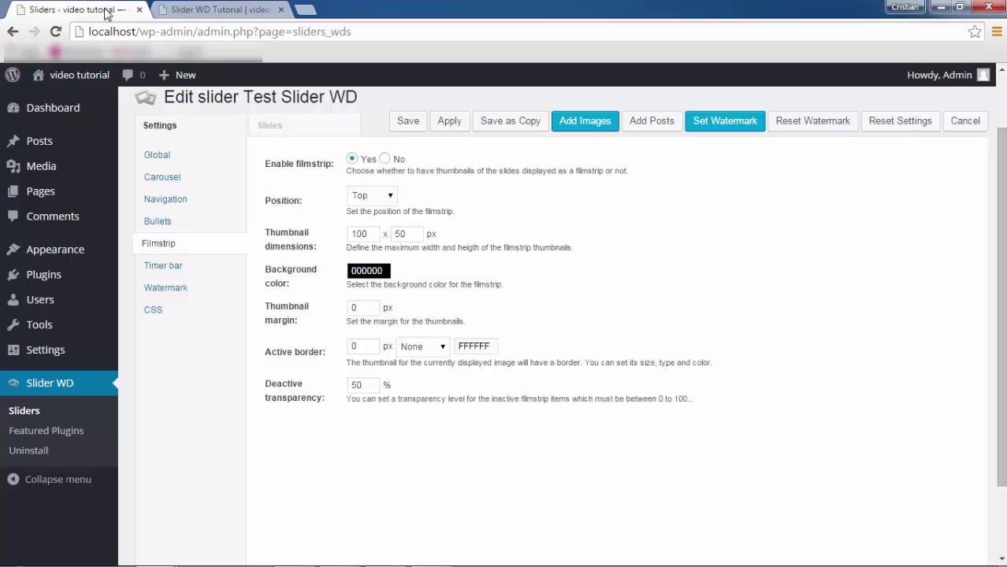
Keep the filmstrip at Top, with an ADADAD gray background and 1 px thumbnail margin.
left_click(390, 197)
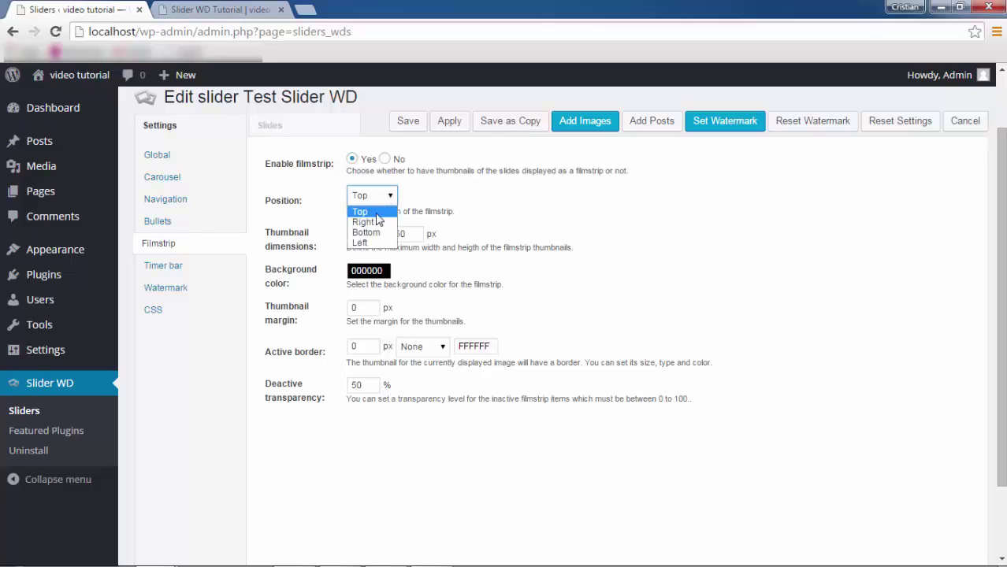
left_click(504, 206)
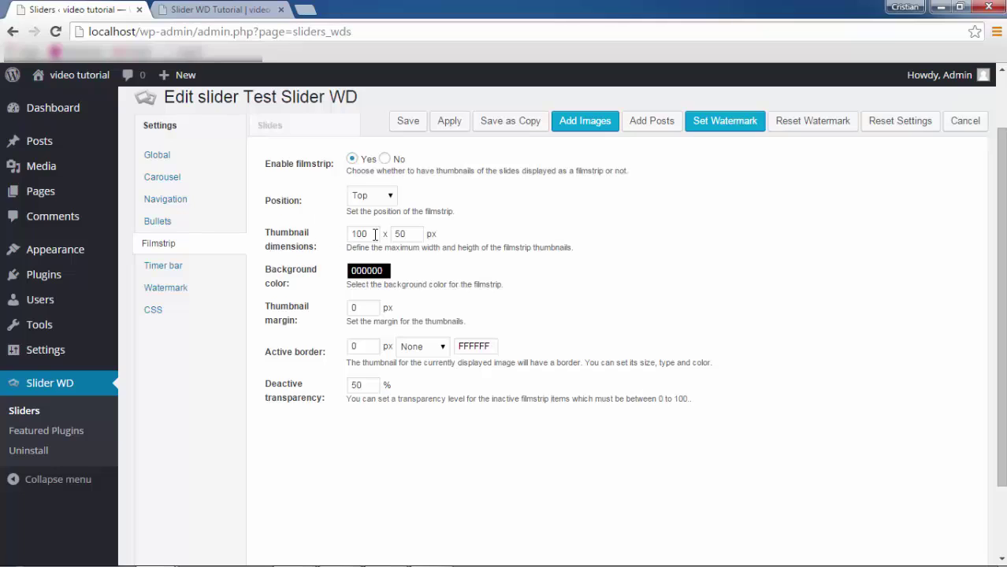
left_click_drag(367, 234, 346, 234)
left_click(367, 270)
left_click(507, 315)
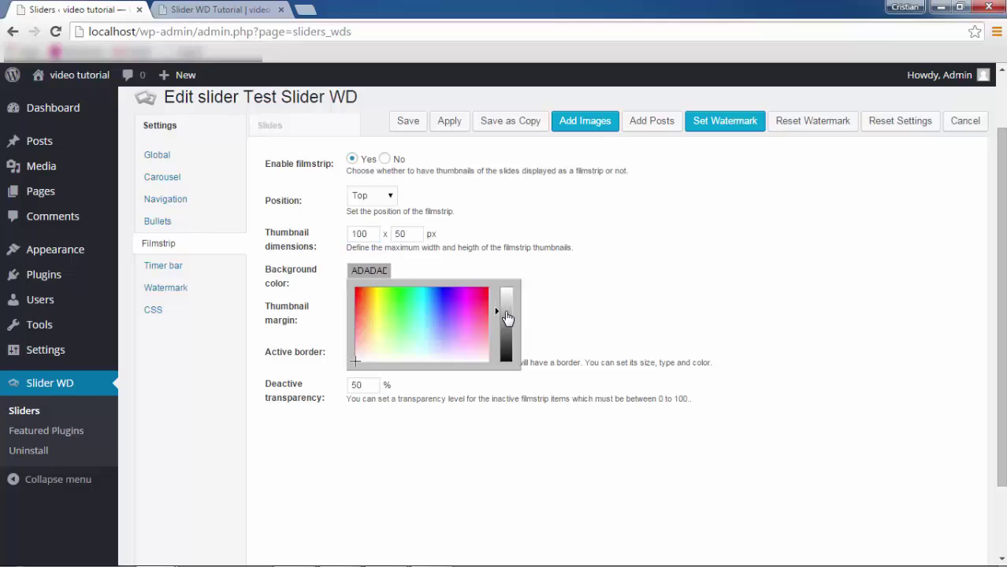
left_click(551, 298)
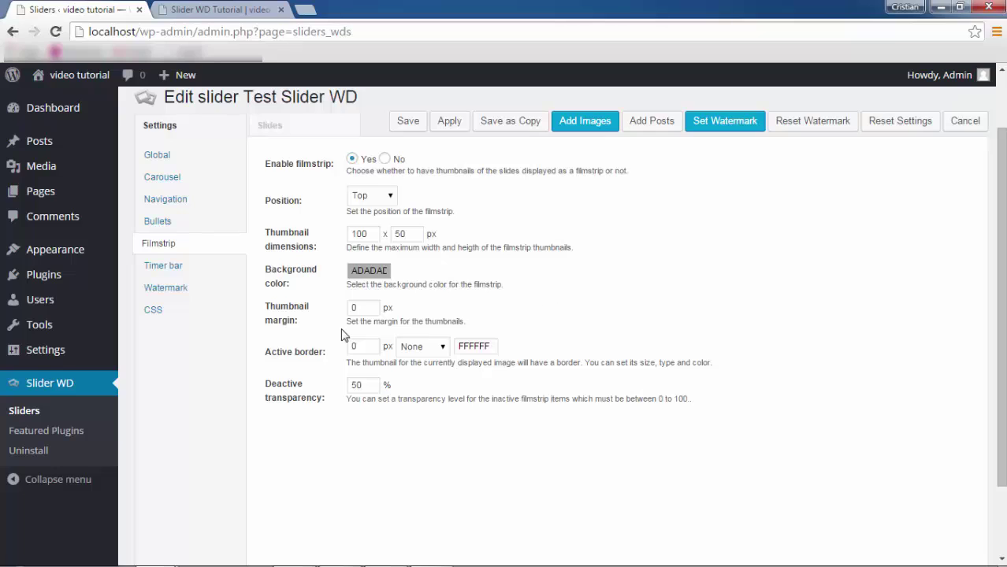
double_click(354, 308)
type("1")
left_click(334, 362)
Set inactive thumbnail transparency to 65, apply, and reload the front-end page.
double_click(353, 385)
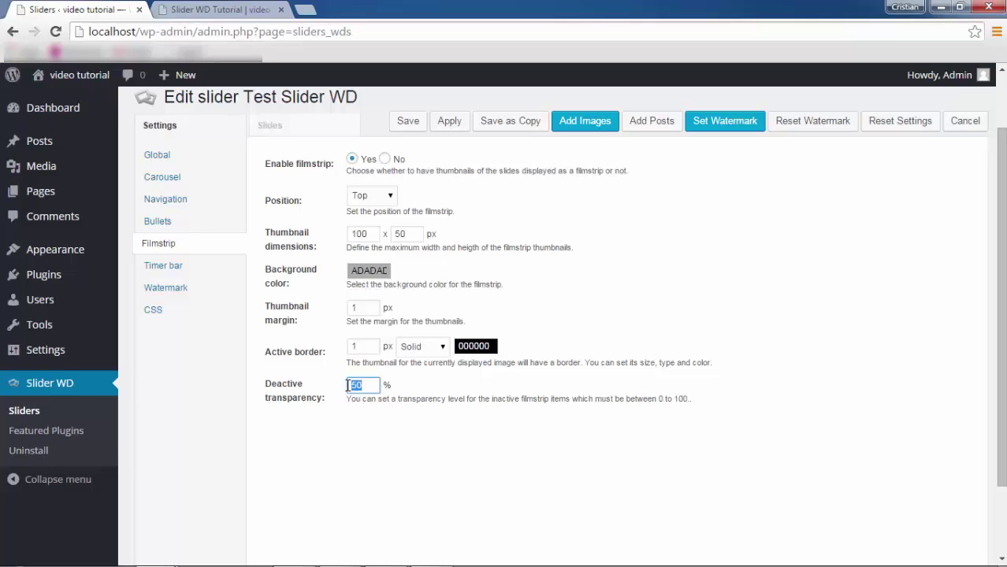
type("6")
left_click(449, 120)
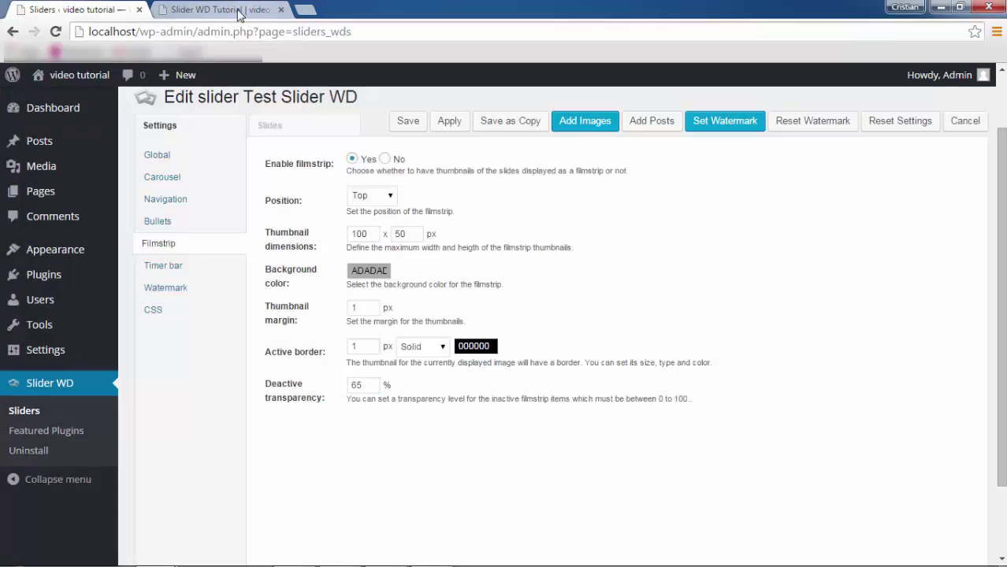
left_click(250, 8)
key("F5")
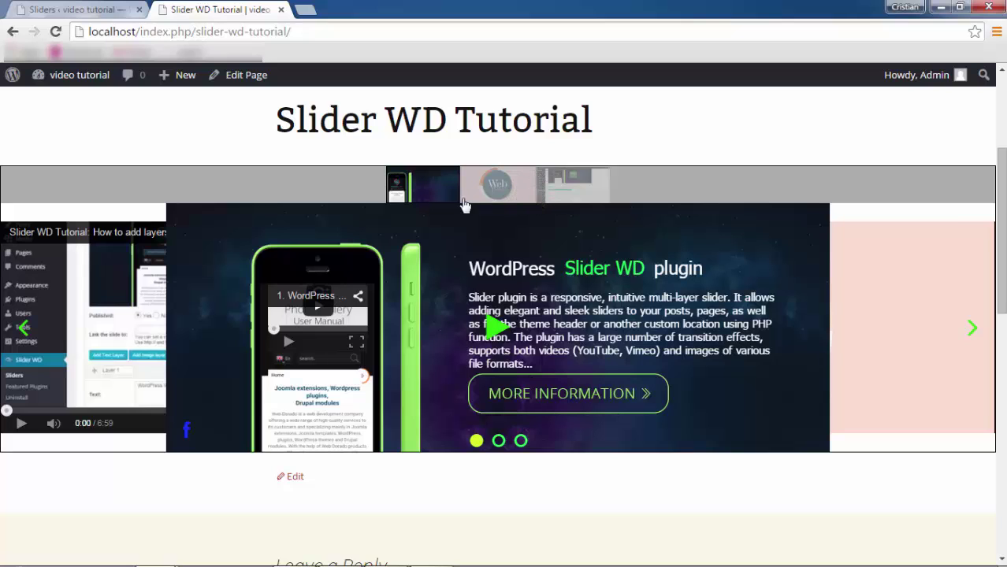
Jump between the Web Dorado, video and Slider WD slides via the filmstrip thumbnails.
left_click(489, 181)
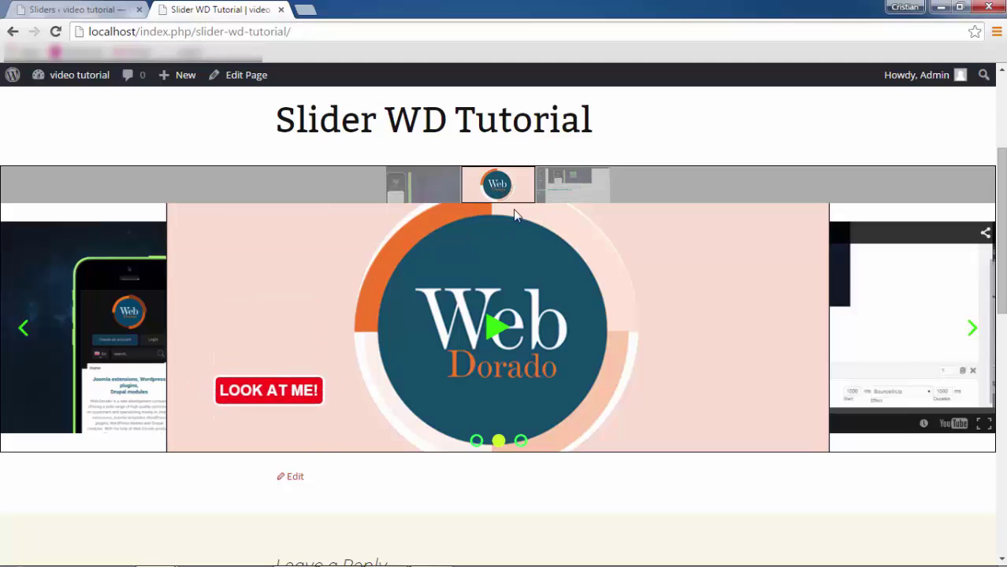
left_click(591, 192)
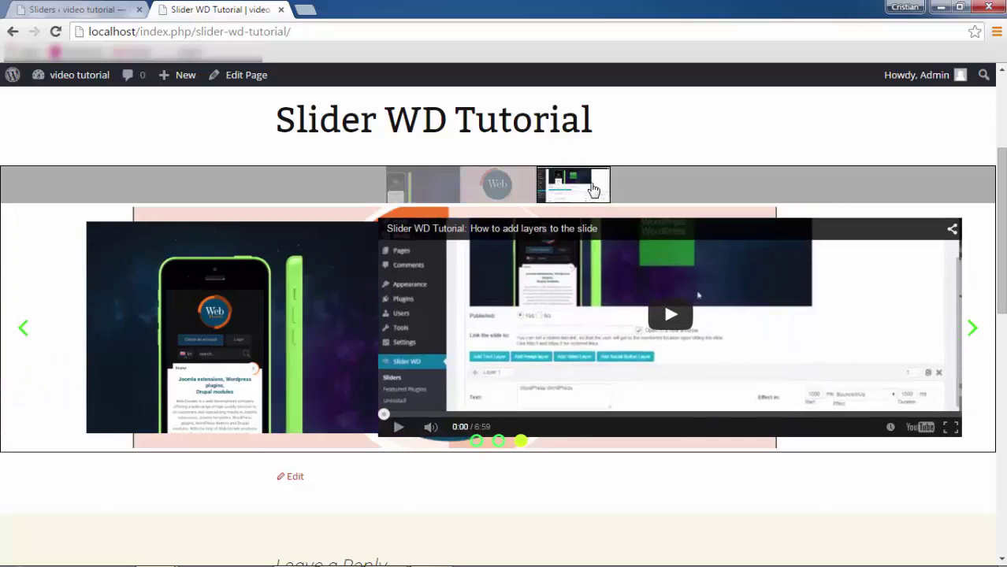
left_click(472, 190)
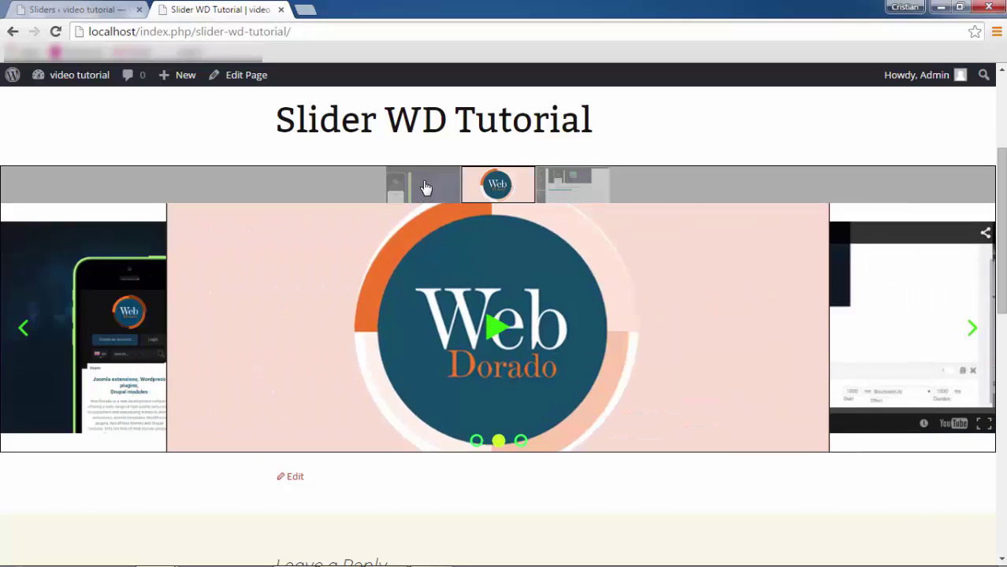
left_click(426, 188)
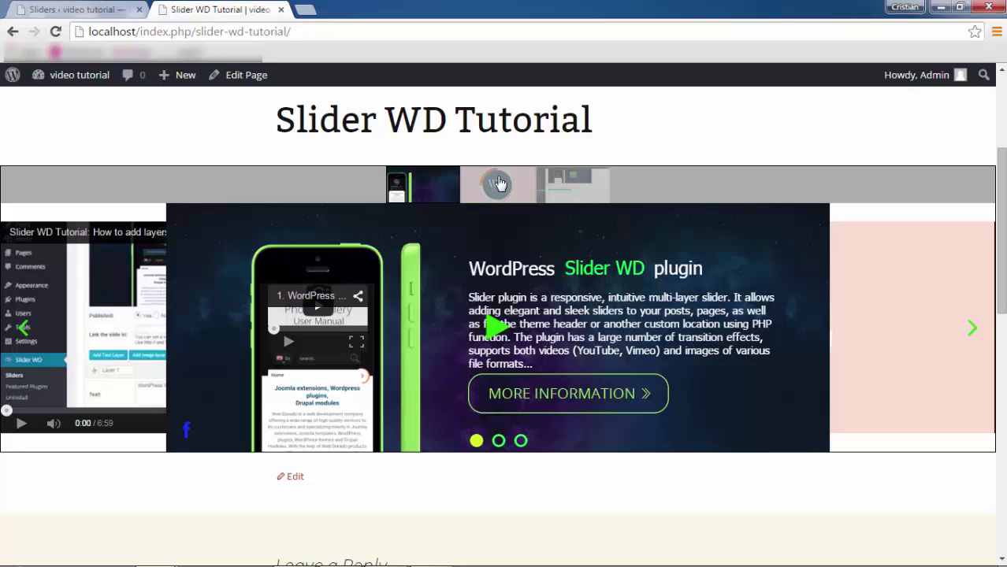
left_click(559, 181)
key("ctrl+Tab")
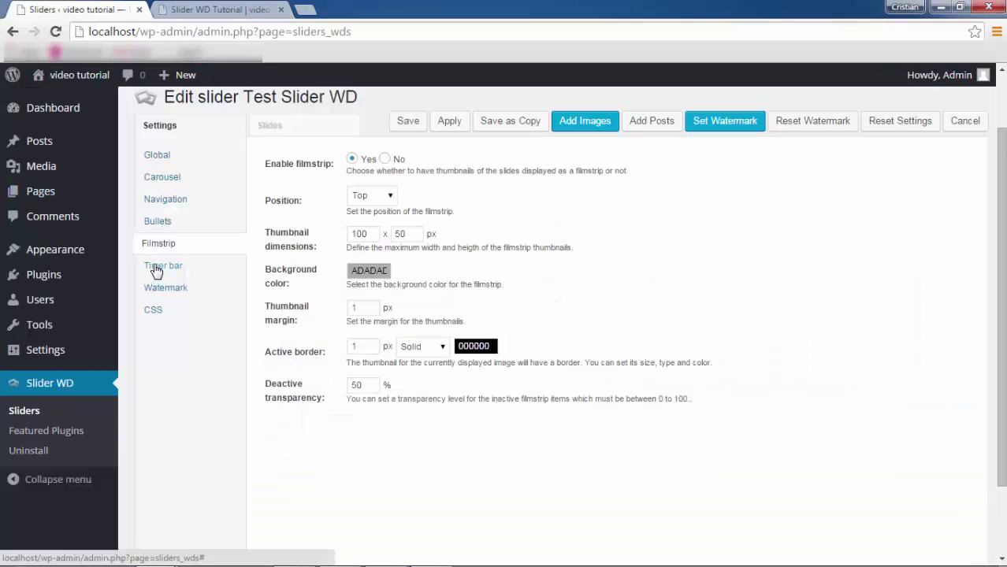
Make the timer bar Line top, 10 px high and green 49DB32, then apply.
left_click(156, 269)
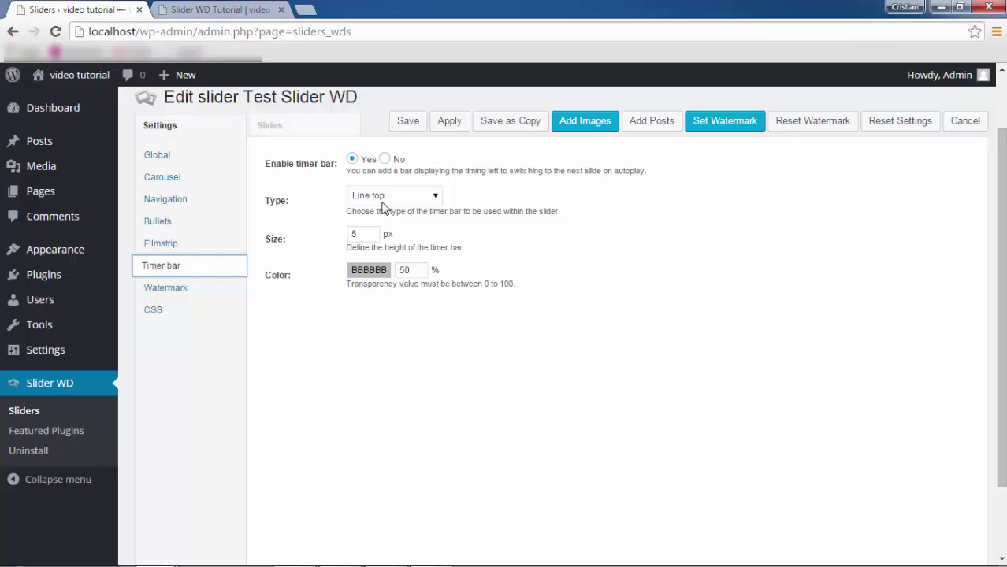
left_click(435, 197)
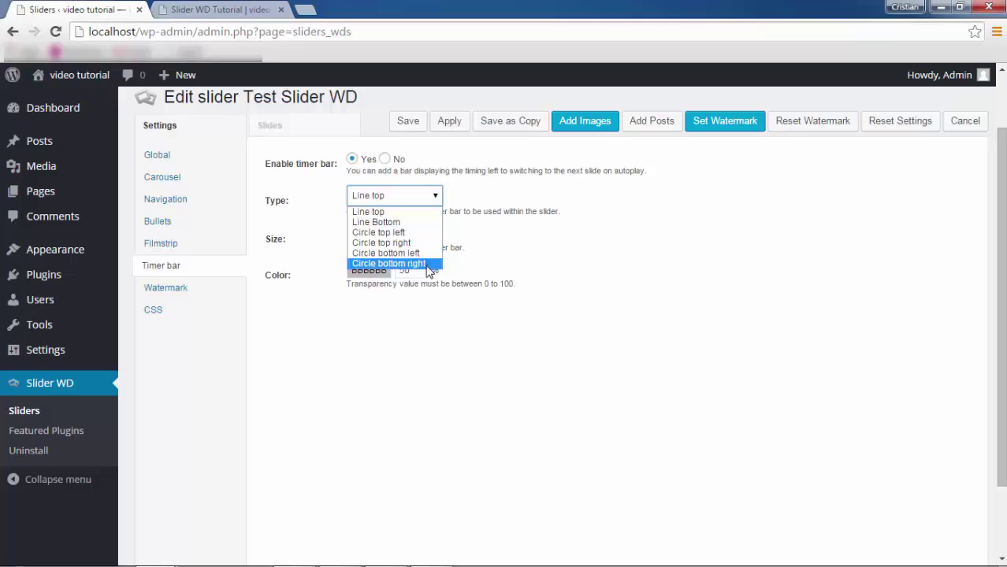
left_click(521, 251)
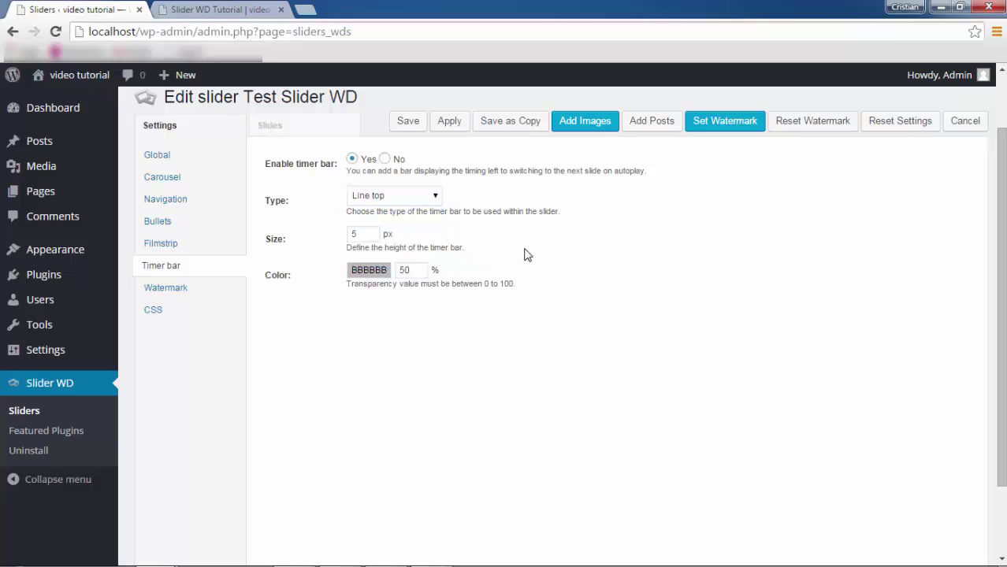
double_click(362, 234)
left_click(552, 244)
left_click(374, 271)
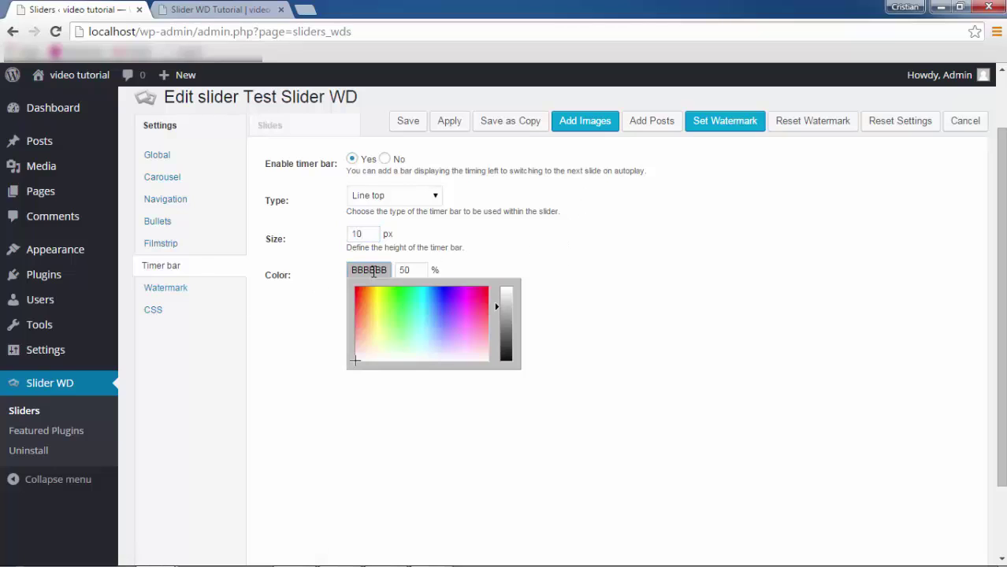
left_click_drag(398, 292, 392, 294)
left_click(416, 271)
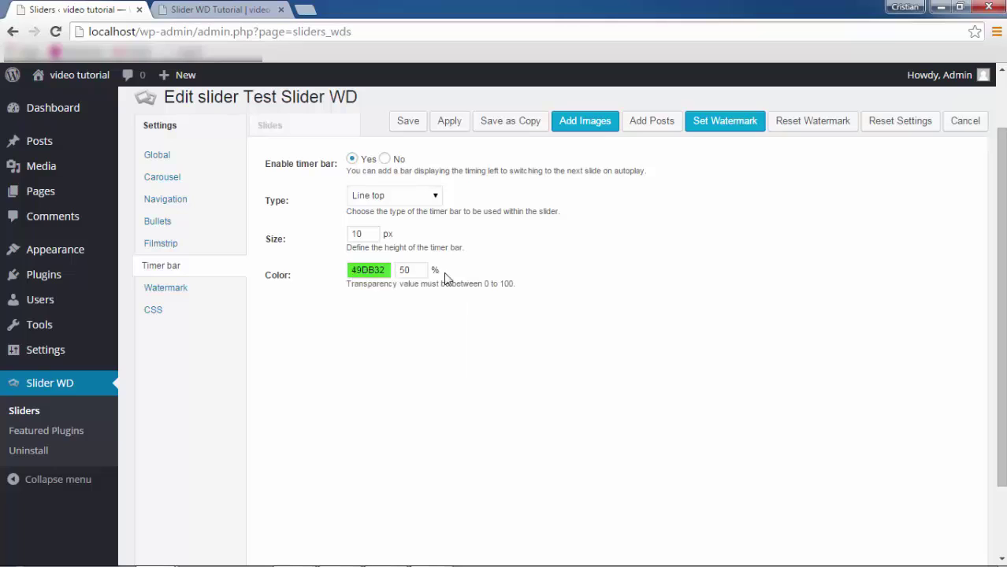
double_click(419, 270)
left_click(455, 124)
left_click(268, 12)
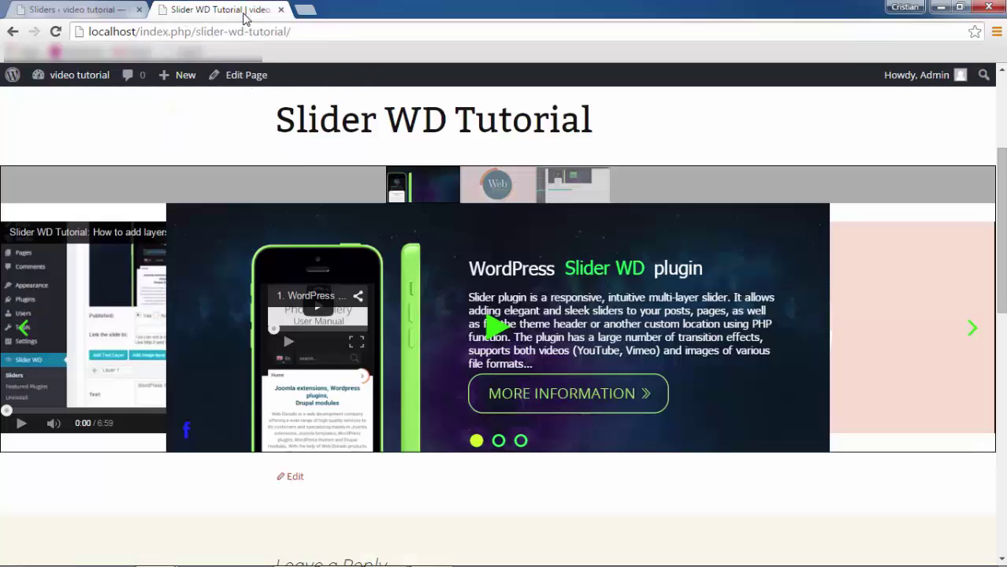
Reload the tutorial page and start autoplay to watch the green timer bar.
left_click(56, 32)
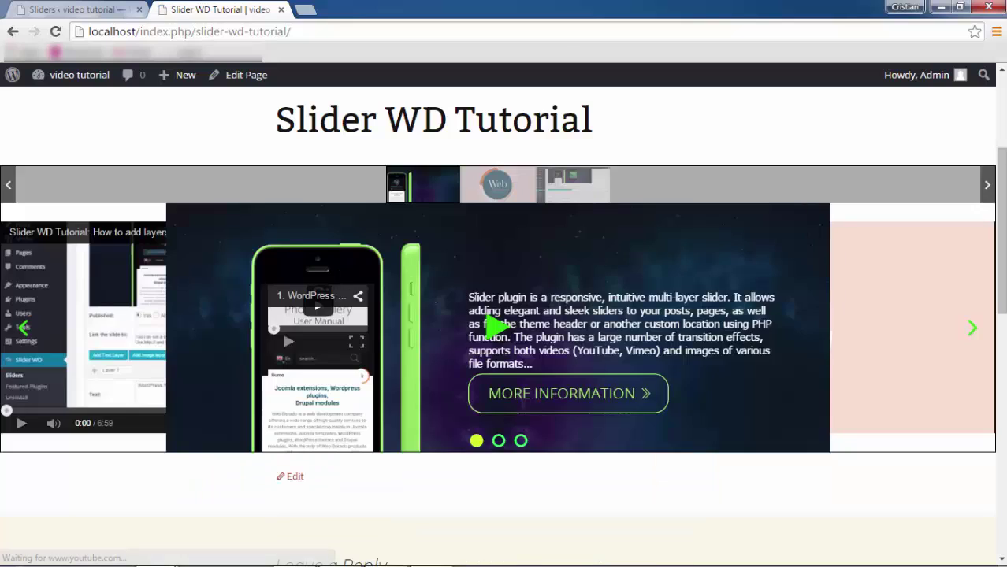
left_click(497, 329)
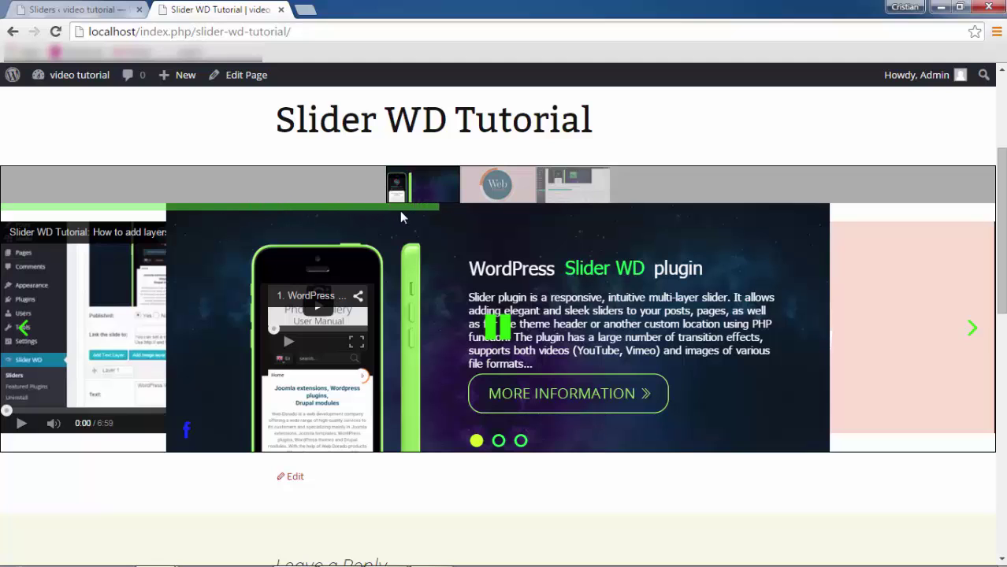
left_click(500, 441)
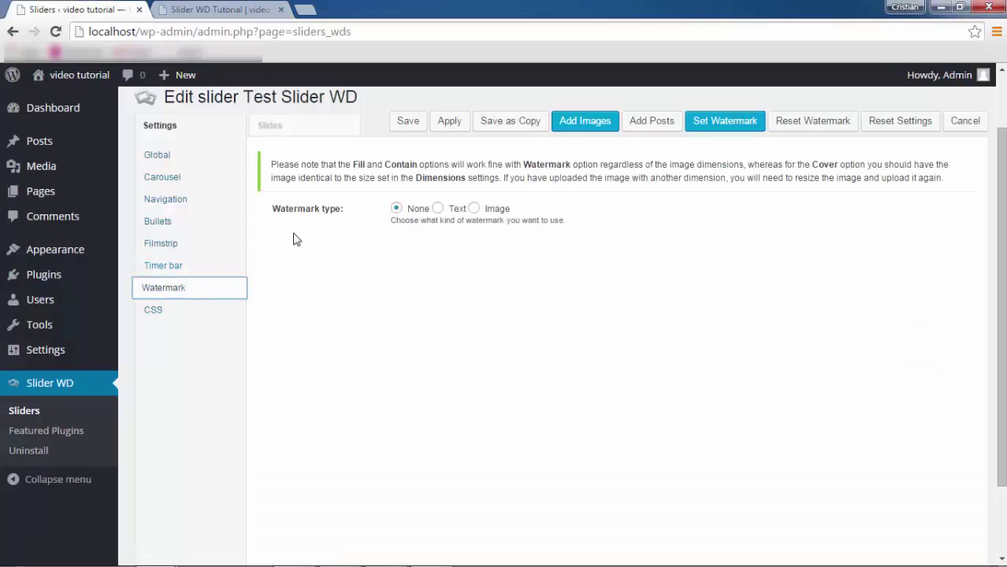
Try the text watermark options: web-dorado.com text, arial.ttf font, colour and corner positions.
left_click(437, 209)
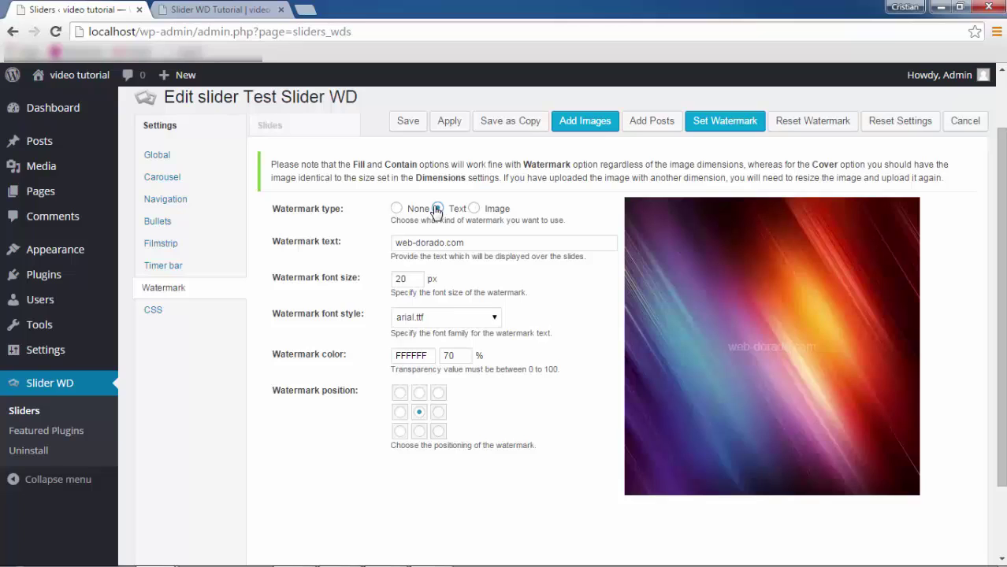
left_click_drag(479, 246, 365, 250)
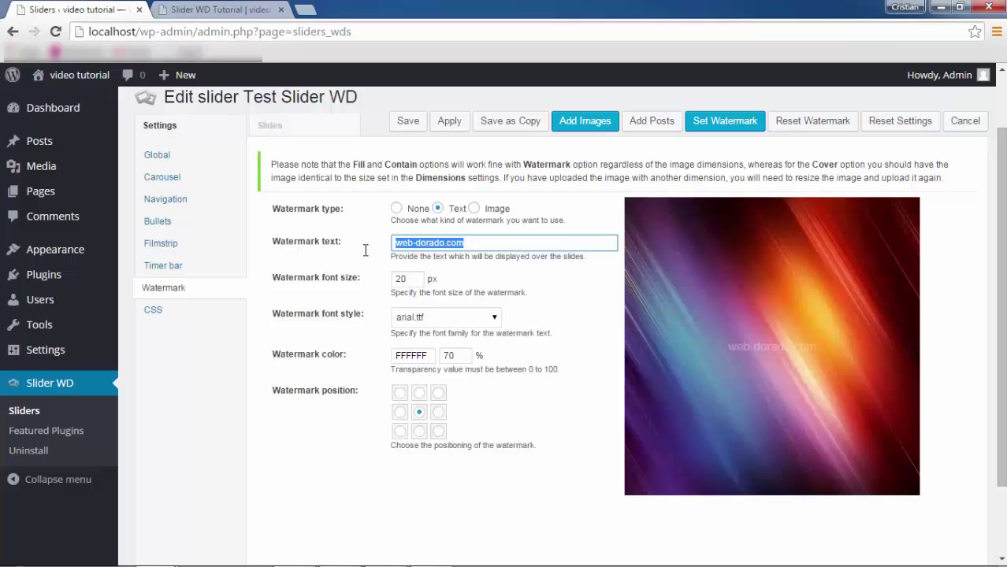
left_click(393, 279)
left_click(438, 321)
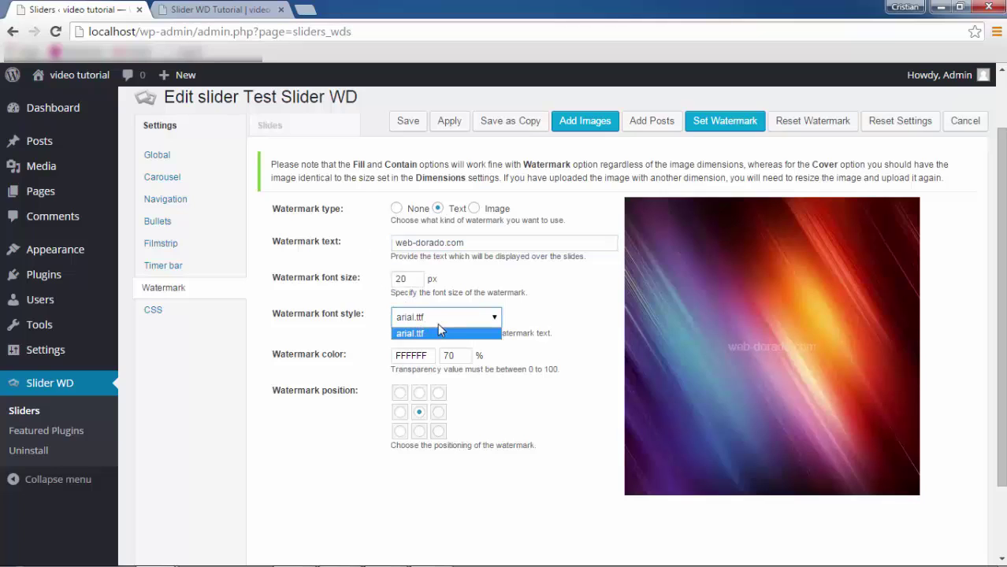
left_click(438, 332)
left_click(413, 357)
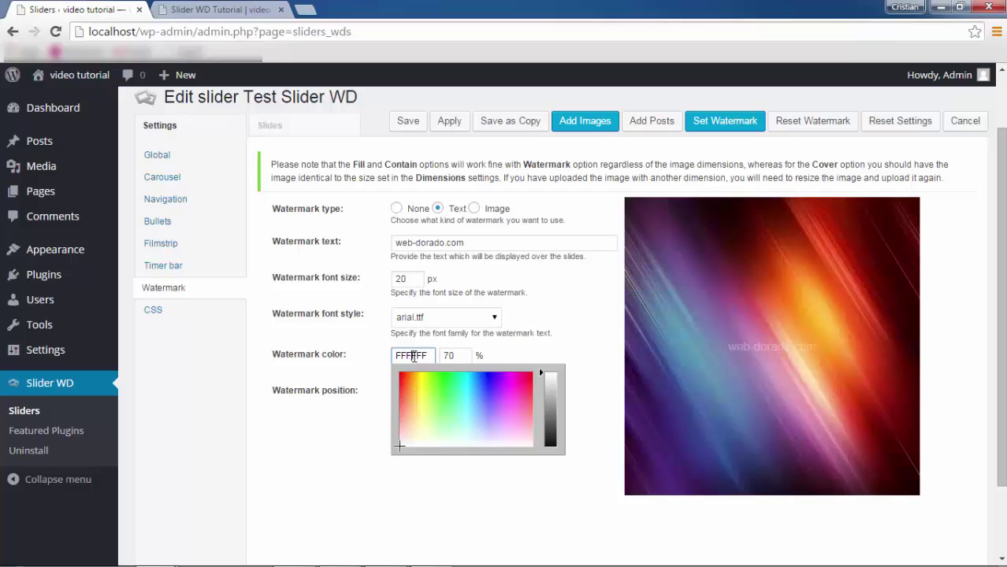
left_click(471, 355)
double_click(449, 355)
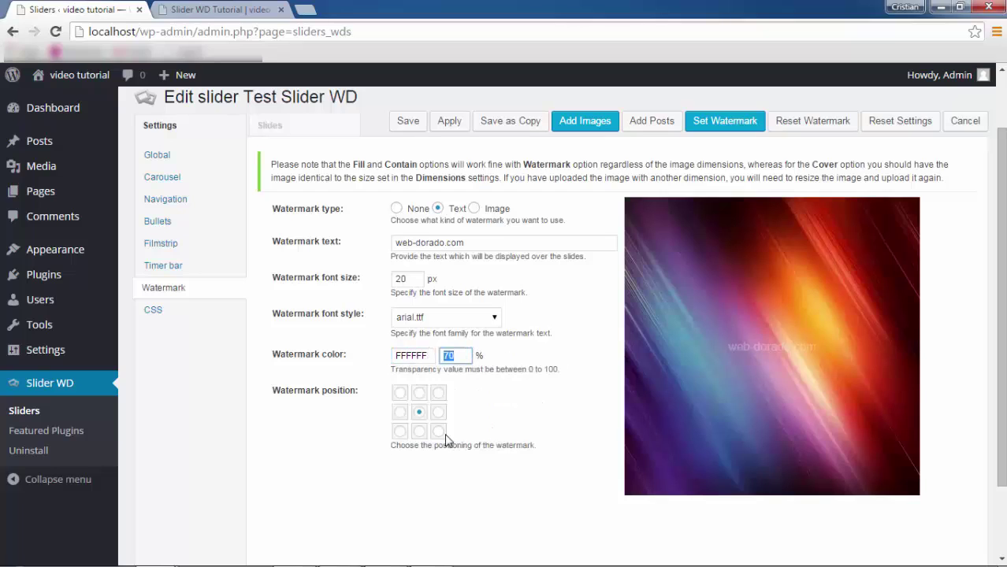
left_click(439, 431)
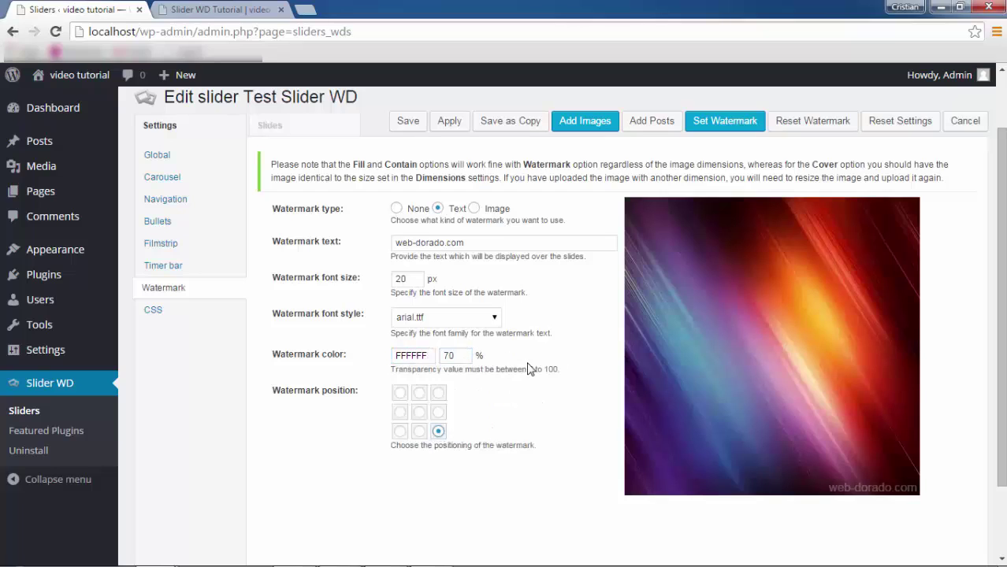
left_click(400, 393)
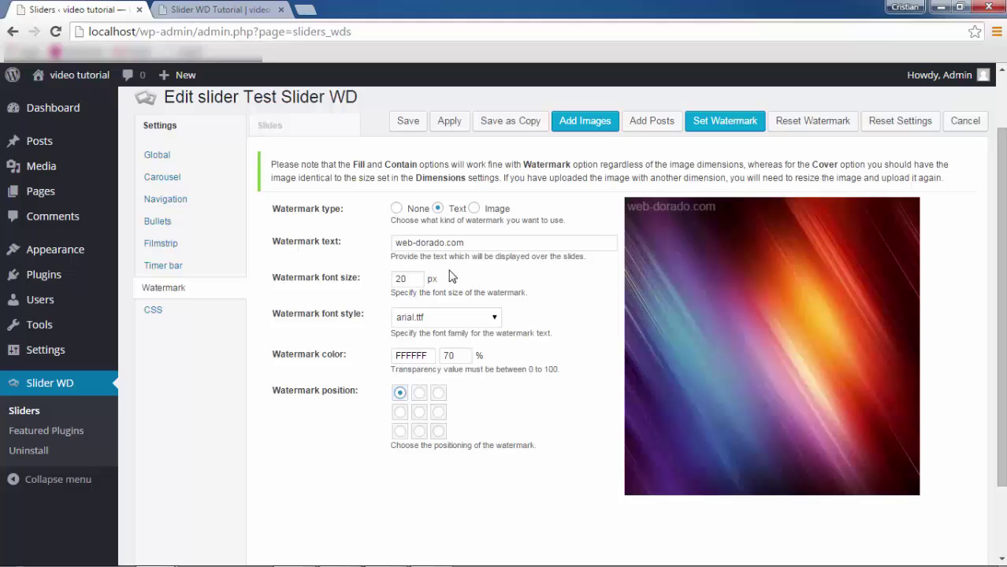
Switch the watermark to an image of the Web logo, centred on the slide.
left_click(473, 208)
left_click(581, 247)
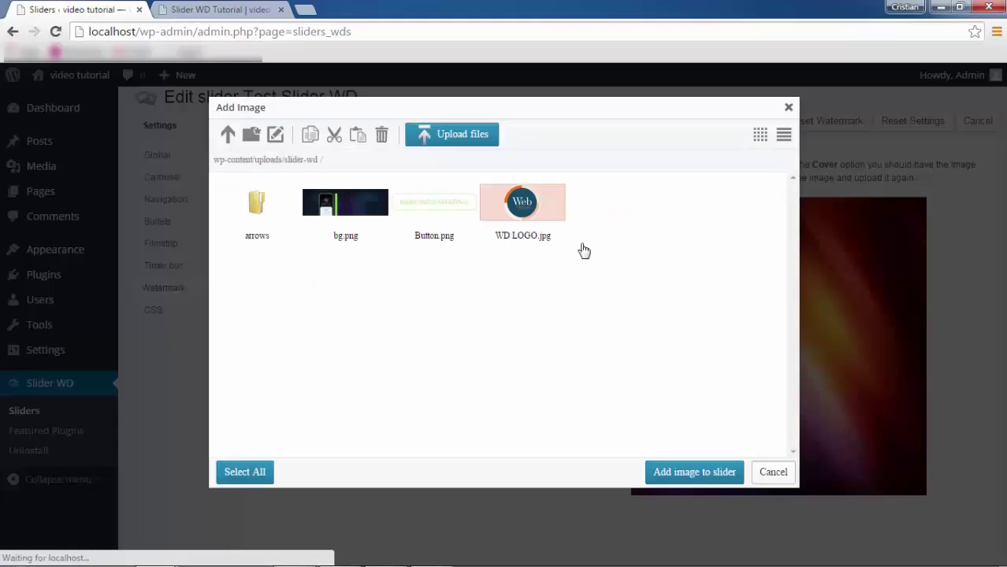
left_click(788, 106)
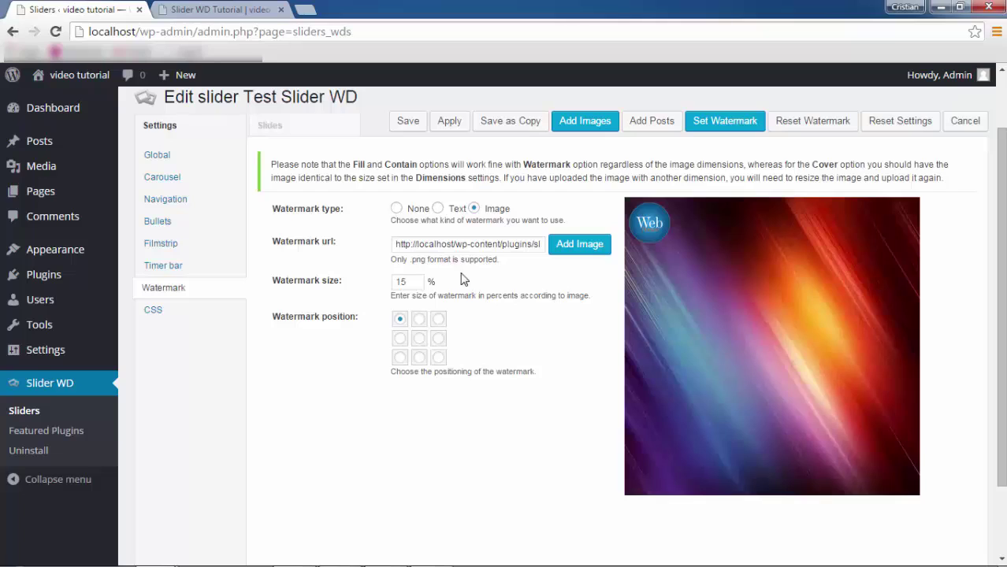
left_click_drag(409, 281, 373, 280)
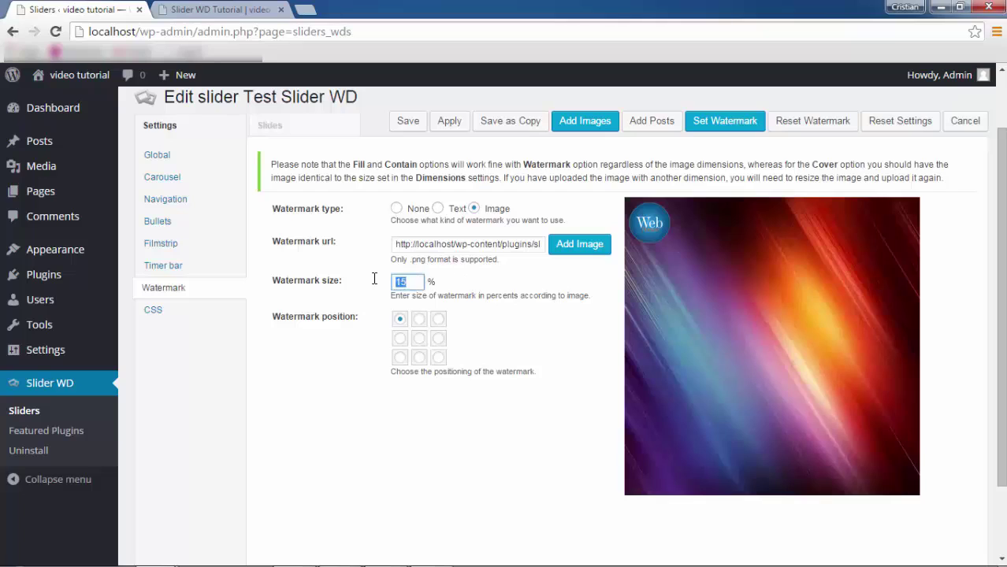
left_click(418, 338)
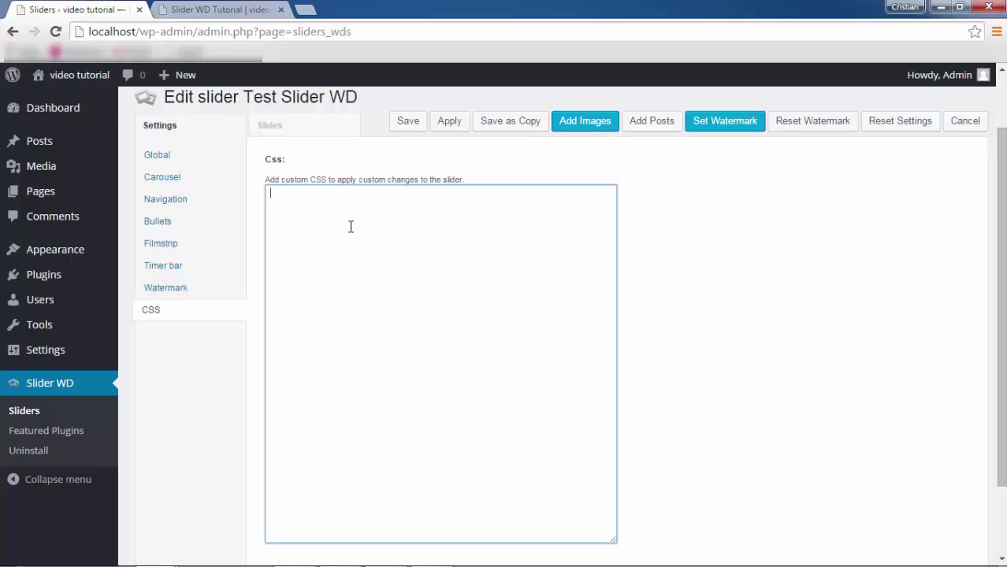
Paste the like, share and subscribe message into the custom CSS box.
right_click(327, 208)
left_click(367, 298)
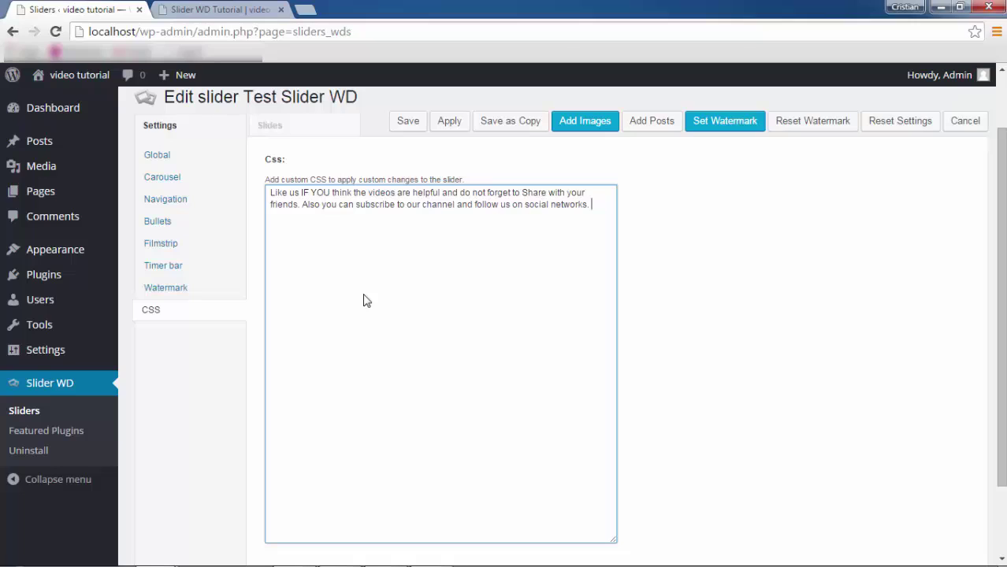